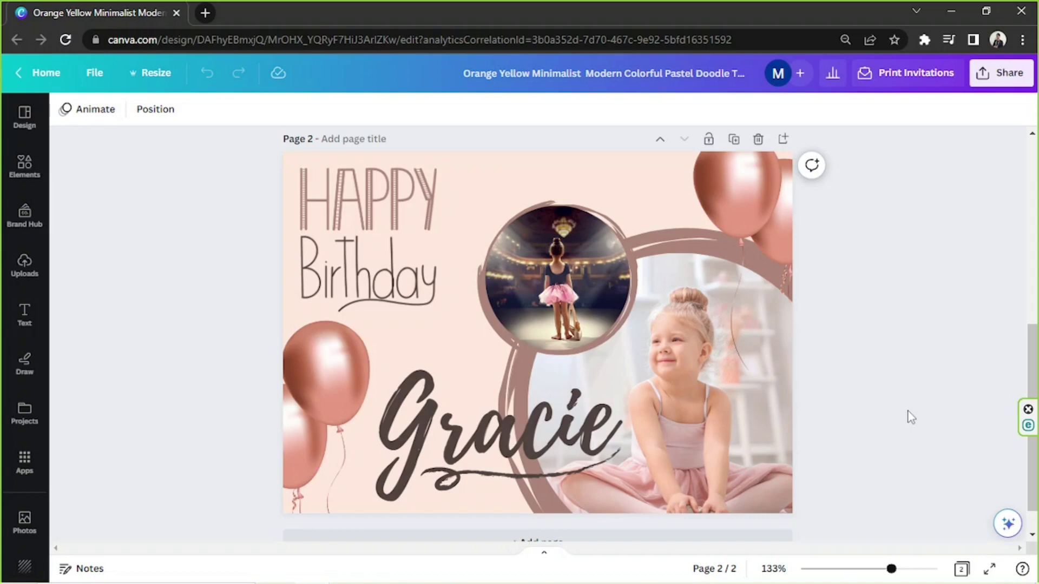
{"action": "left_click_drag", "start_coordinate": [181, 169], "coordinate": [887, 386]}
{"action": "left_click", "coordinate": [890, 367]}
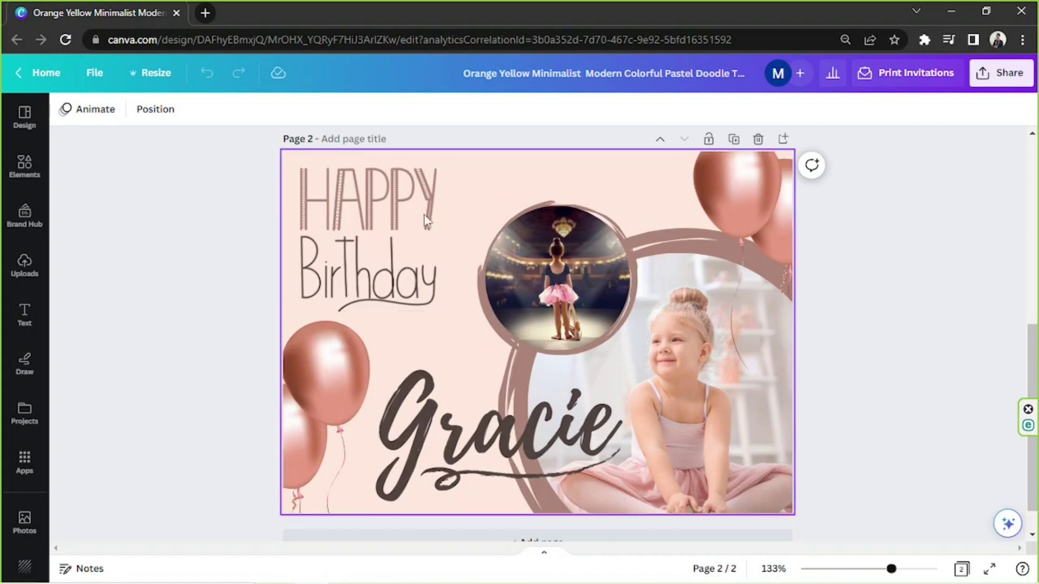
Search the design elements for "confetti" and show only the graphics results.
{"action": "left_click", "coordinate": [25, 168]}
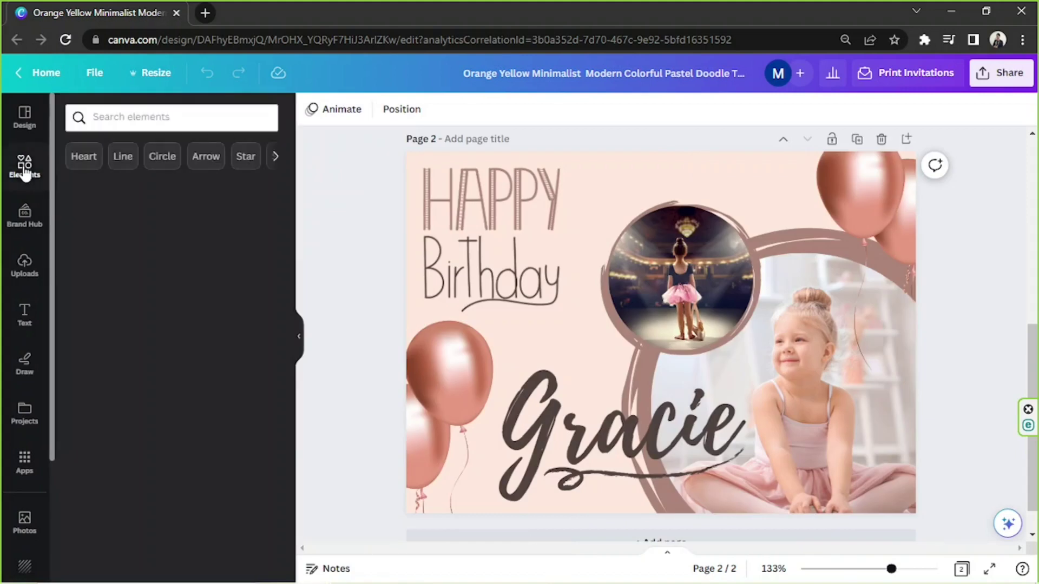
{"action": "left_click", "coordinate": [144, 126]}
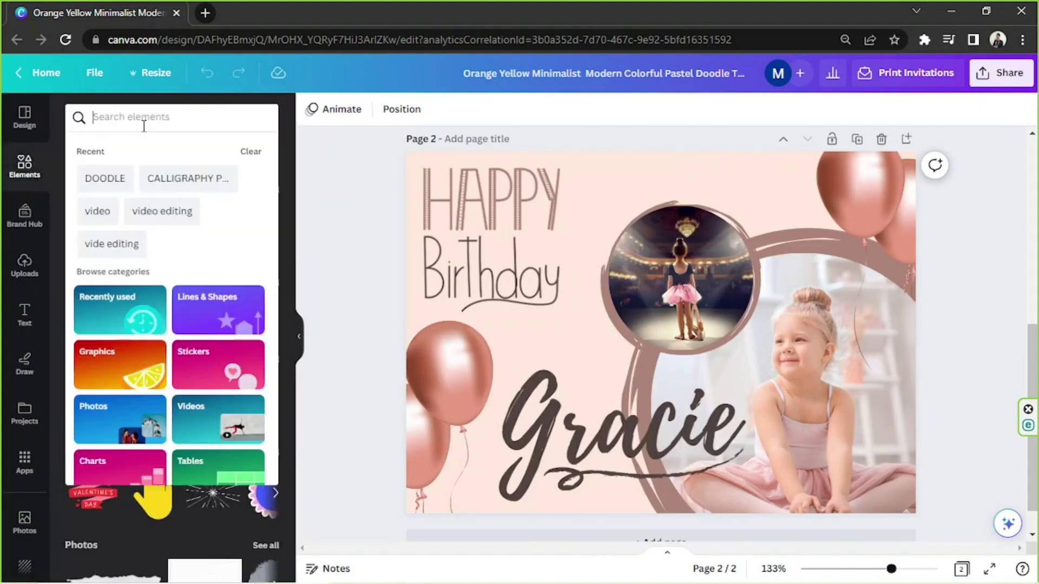
{"action": "type", "text": "confetti"}
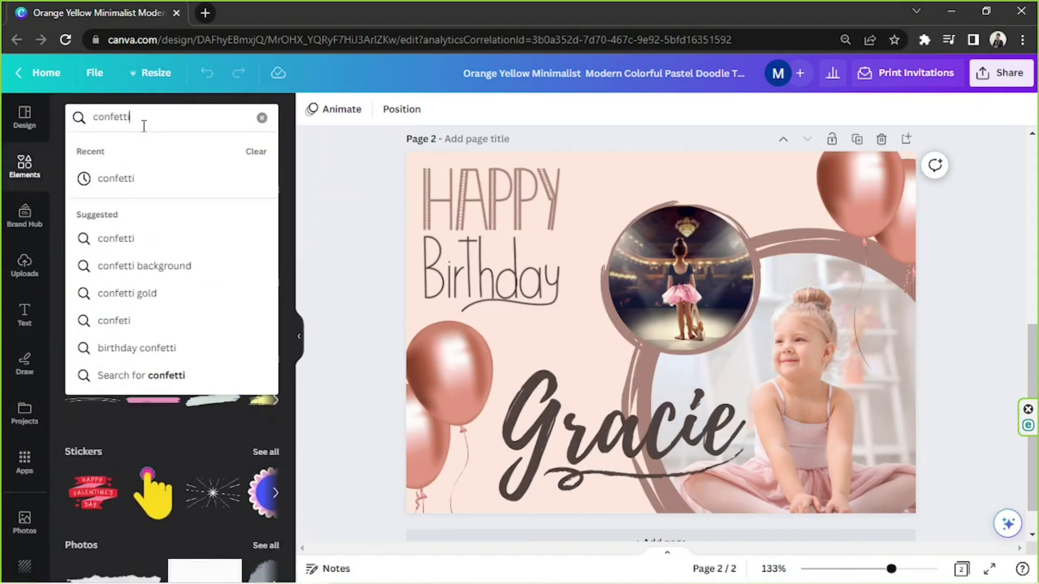
{"action": "key", "text": "Return"}
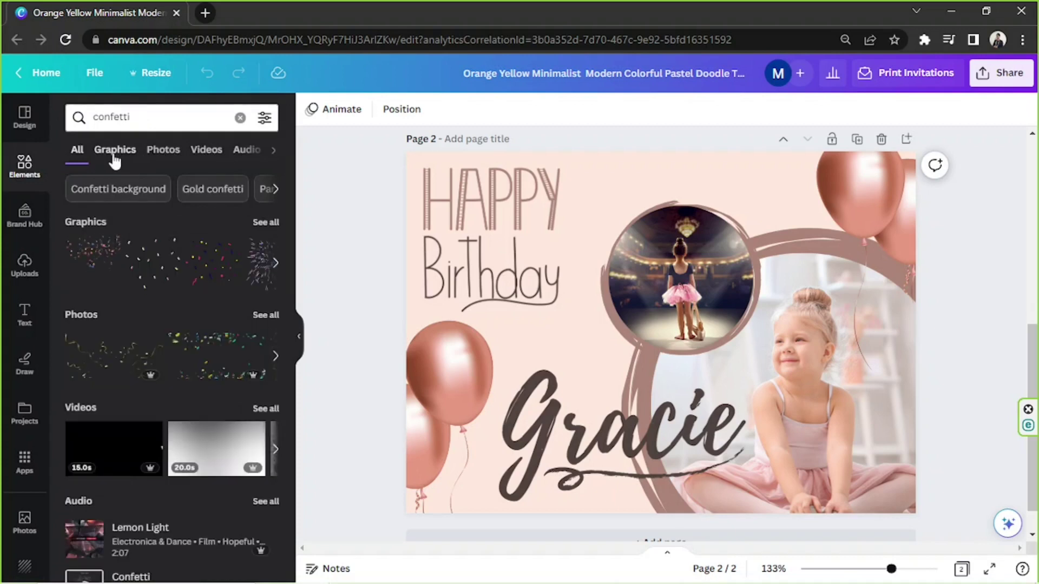
{"action": "left_click", "coordinate": [114, 157]}
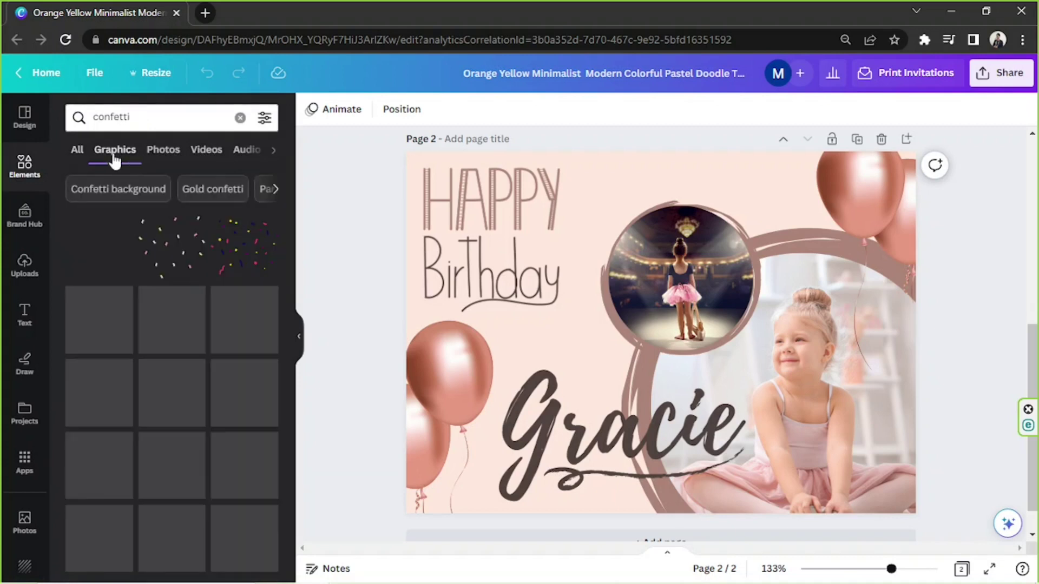
Look through the confetti photo results, then return to the graphics results and browse them.
{"action": "left_click", "coordinate": [156, 158]}
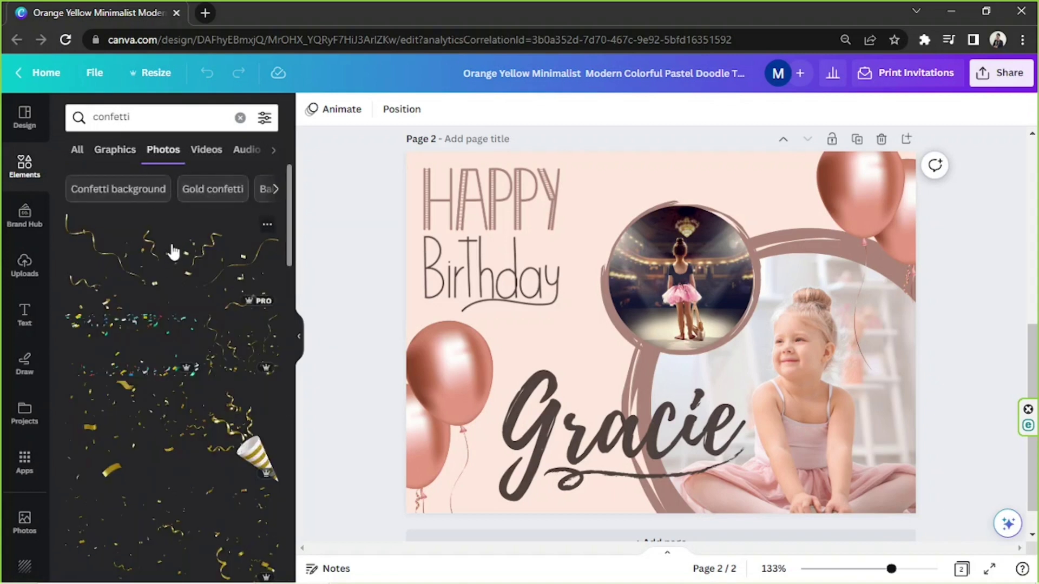
{"action": "scroll", "coordinate": [173, 252], "scroll_direction": "down", "scroll_amount": 3}
{"action": "scroll", "coordinate": [196, 309], "scroll_direction": "down", "scroll_amount": 4}
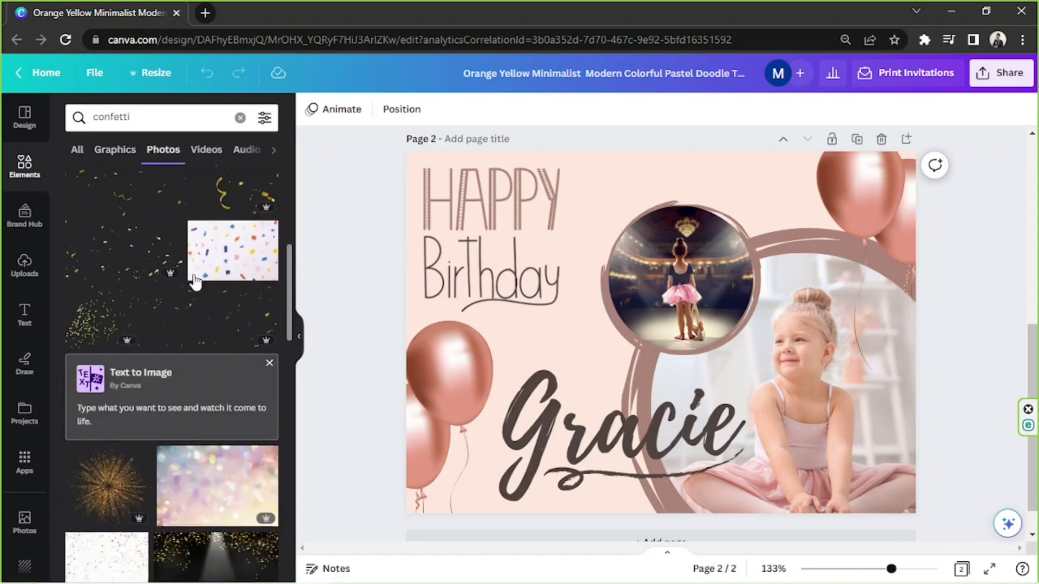
{"action": "left_click", "coordinate": [132, 157]}
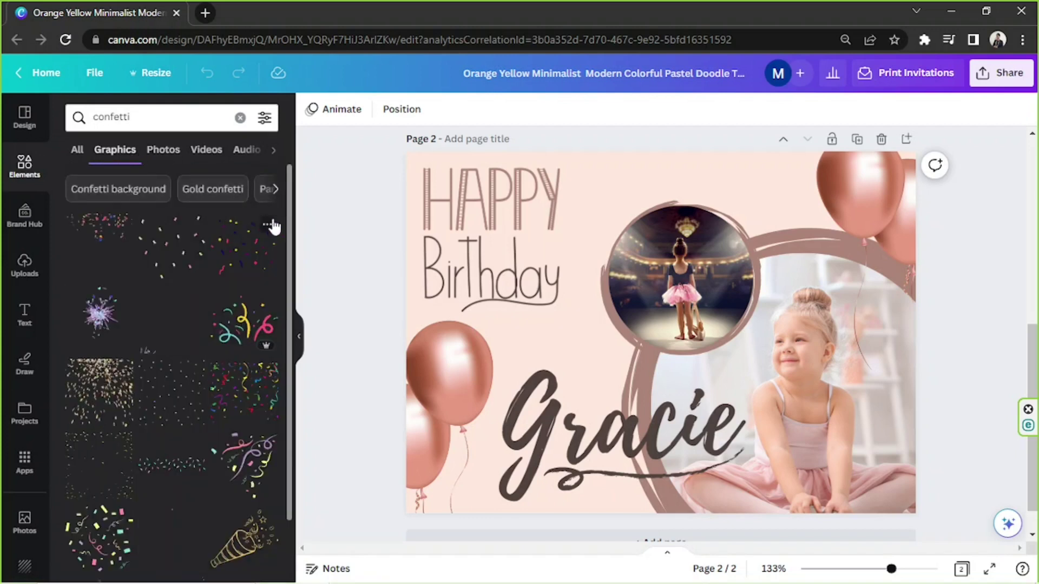
{"action": "scroll", "coordinate": [287, 213], "scroll_direction": "down", "scroll_amount": 2}
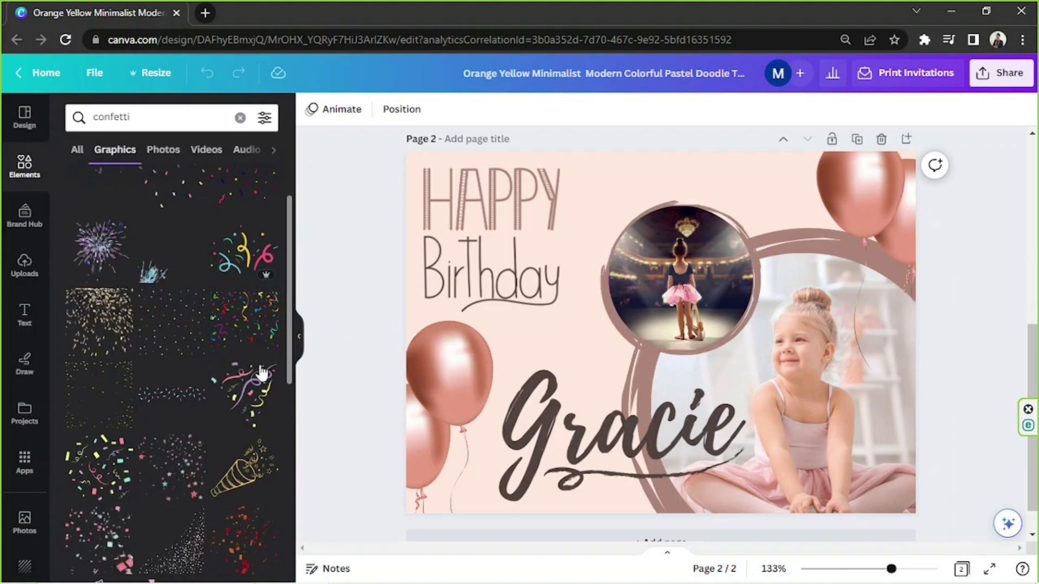
{"action": "scroll", "coordinate": [253, 326], "scroll_direction": "up", "scroll_amount": 2}
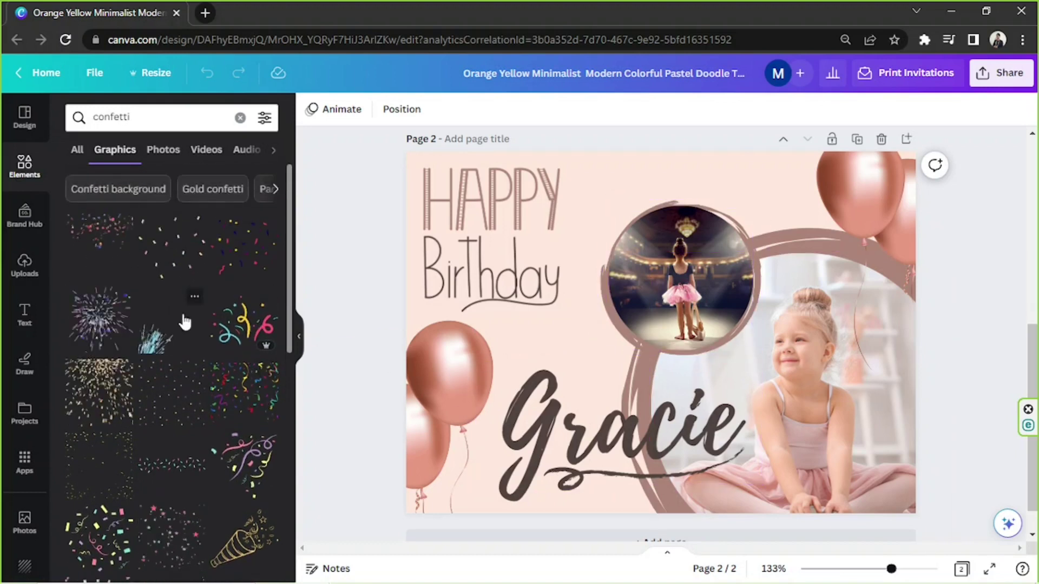
Try the teal, coral and white confetti strip enlarged across the upper edge of page 2, and delete it.
{"action": "left_click", "coordinate": [181, 474]}
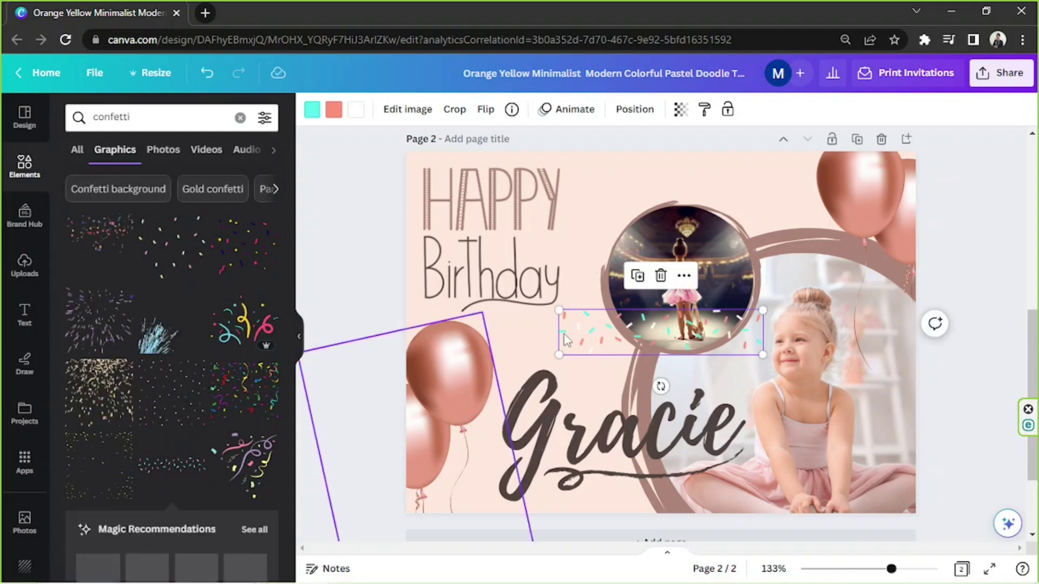
{"action": "left_click_drag", "start_coordinate": [559, 311], "coordinate": [378, 270]}
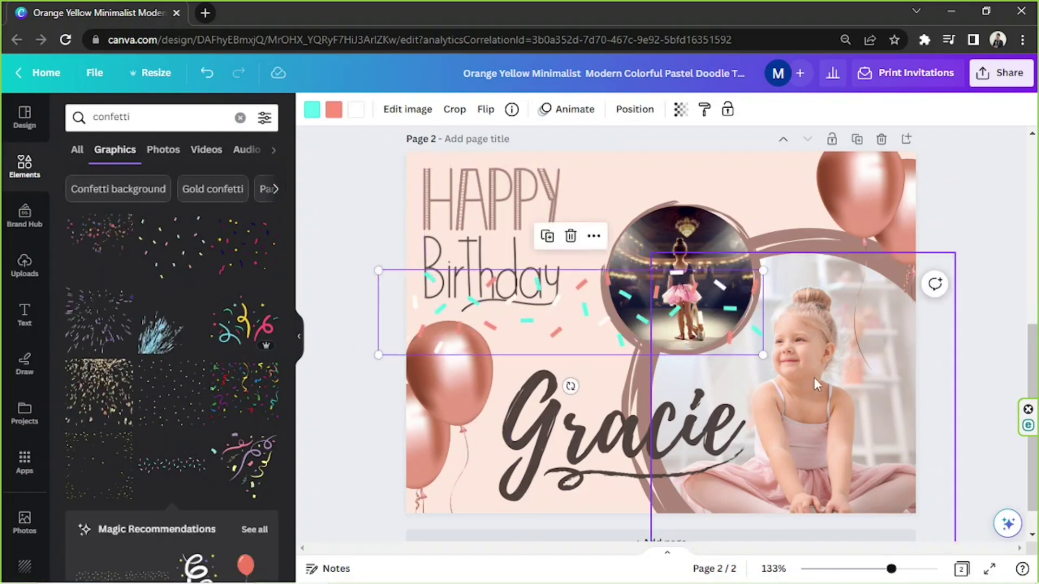
{"action": "left_click_drag", "start_coordinate": [764, 354], "coordinate": [877, 383]}
{"action": "left_click_drag", "start_coordinate": [689, 349], "coordinate": [680, 231]}
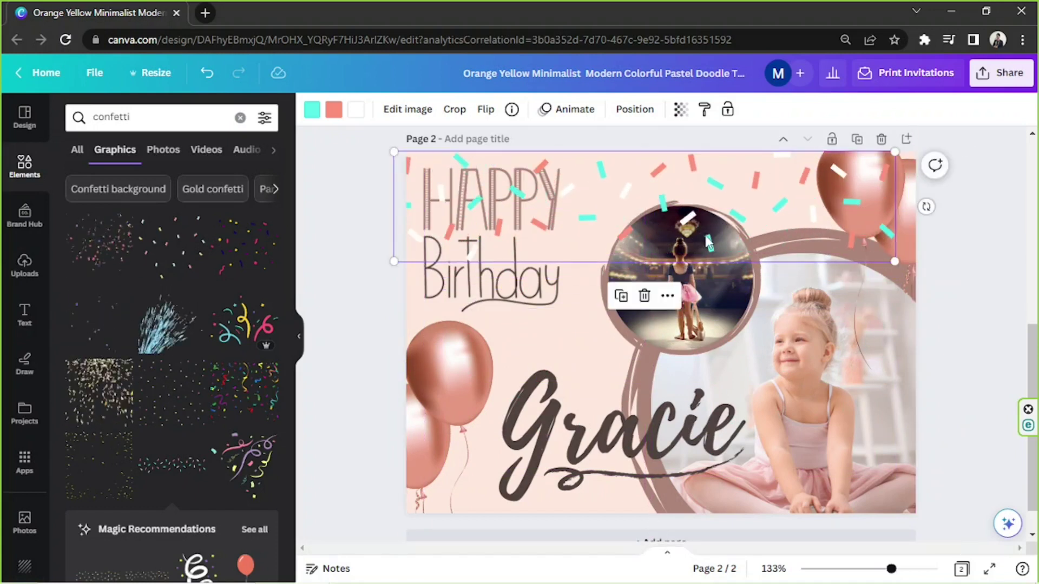
{"action": "key", "text": "Delete"}
Try the pastel bunting graphic with confetti over the Happy Birthday text and round photo, and delete it.
{"action": "scroll", "coordinate": [249, 416], "scroll_direction": "down", "scroll_amount": 4}
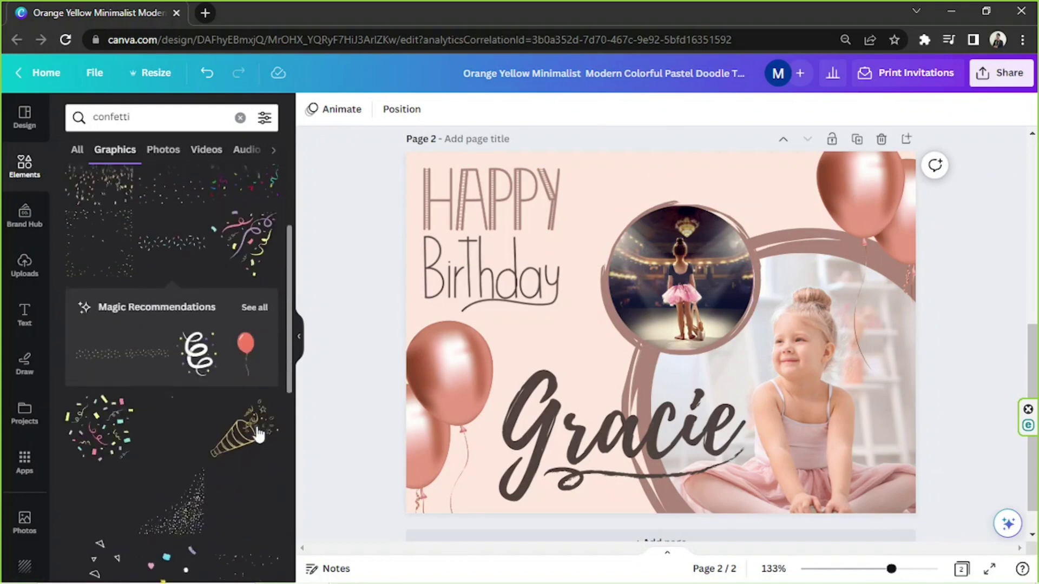
{"action": "scroll", "coordinate": [248, 406], "scroll_direction": "down", "scroll_amount": 3}
{"action": "scroll", "coordinate": [235, 403], "scroll_direction": "down", "scroll_amount": 3}
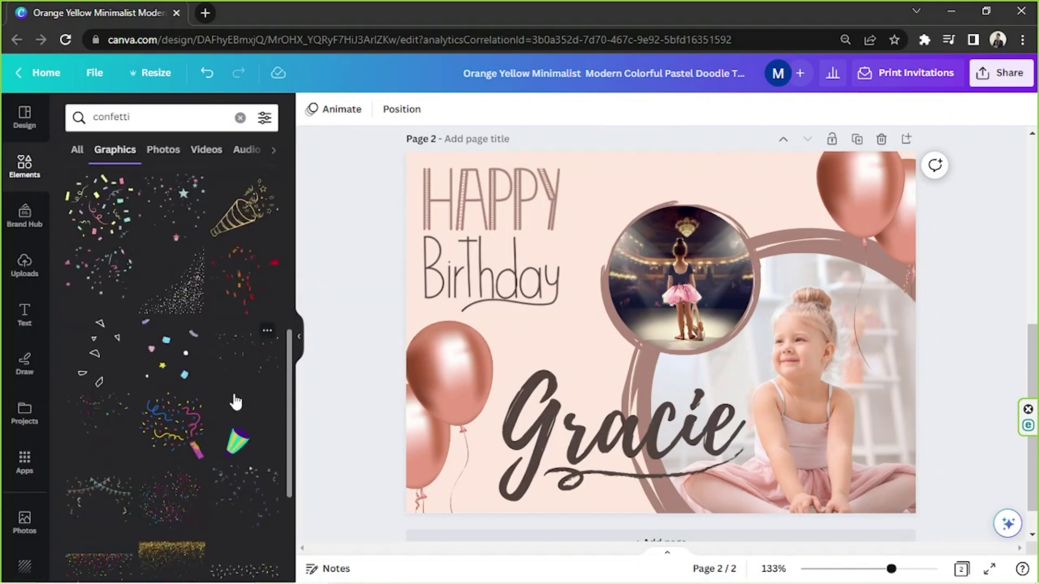
{"action": "scroll", "coordinate": [233, 389], "scroll_direction": "down", "scroll_amount": 1}
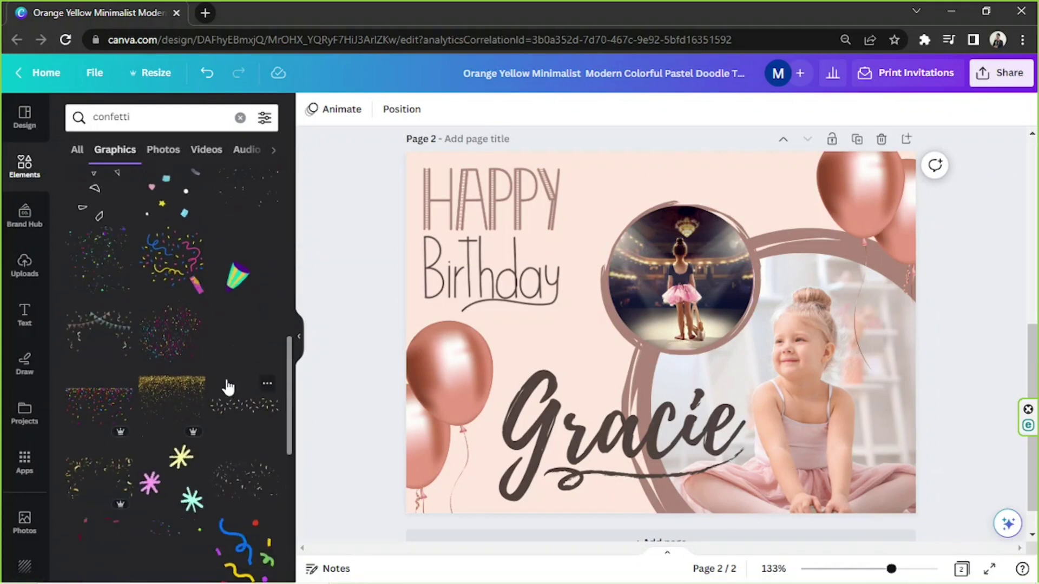
{"action": "left_click", "coordinate": [80, 342]}
{"action": "left_click_drag", "start_coordinate": [693, 336], "coordinate": [642, 304]}
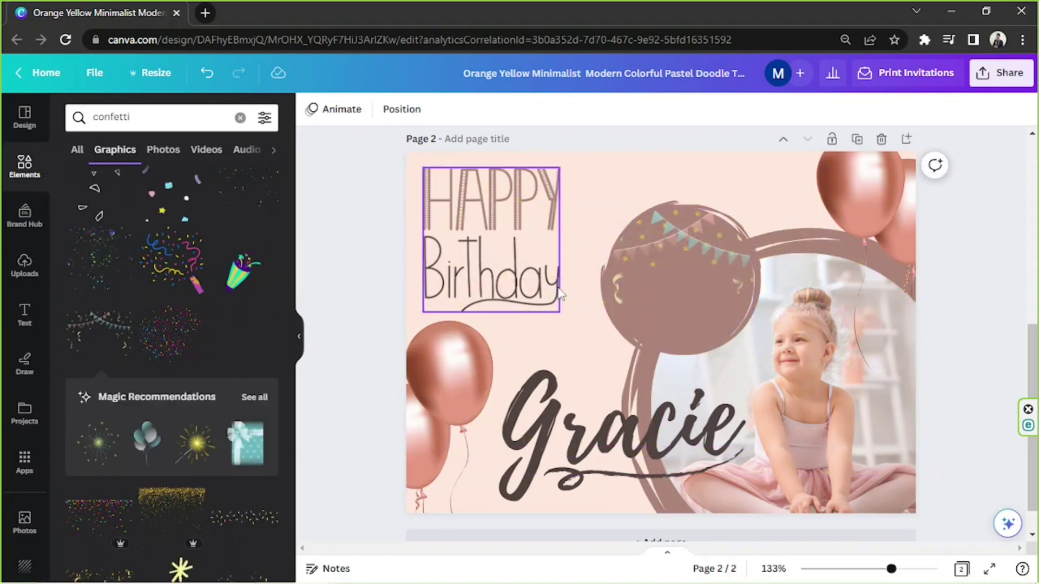
{"action": "key", "text": "ctrl+z"}
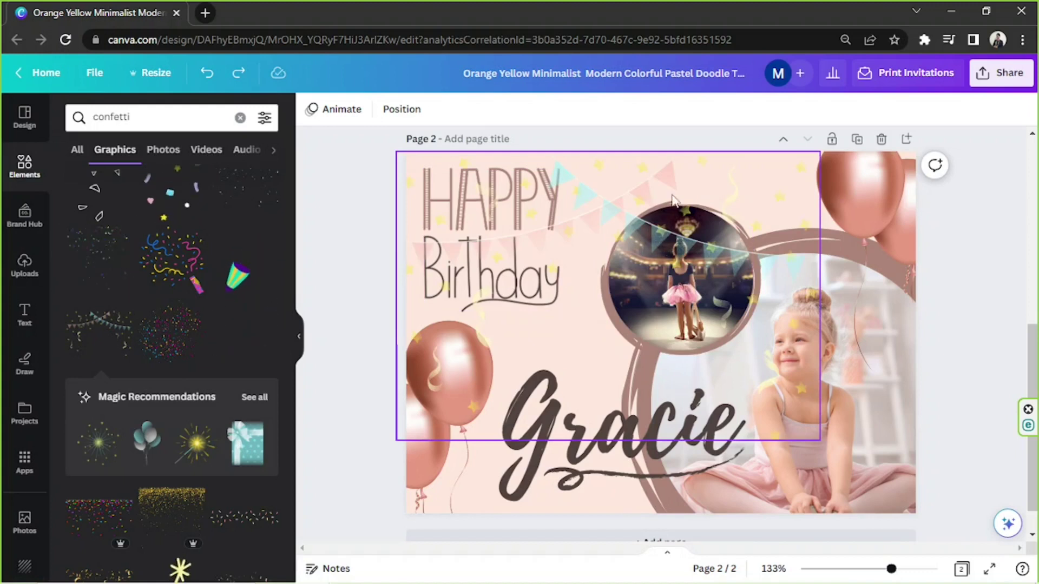
{"action": "left_click", "coordinate": [687, 180]}
{"action": "key", "text": "Delete"}
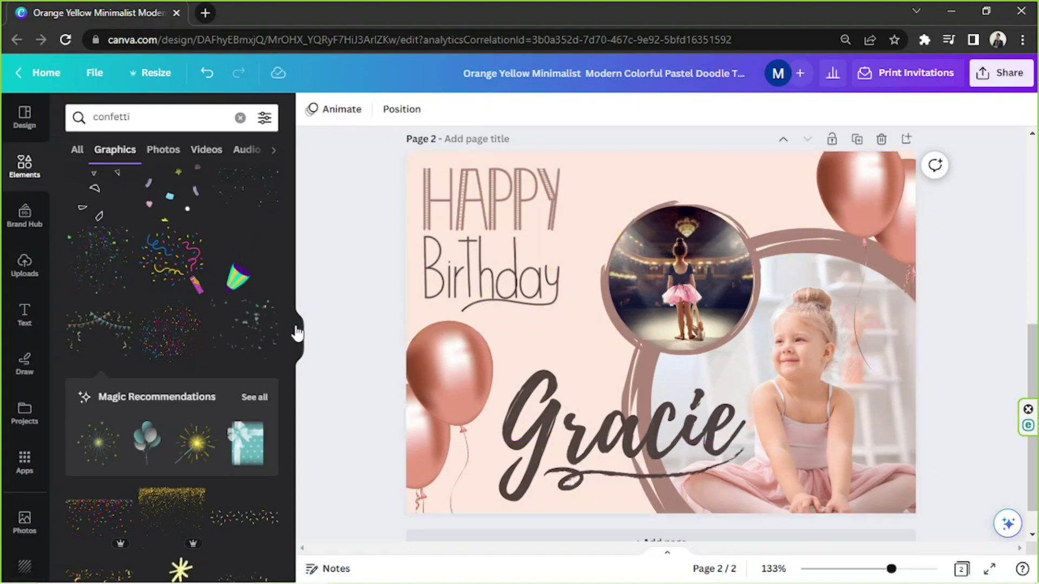
Add the rose-gold confetti graphic and enlarge it to about 19.2 by 11.4 cm so it covers the whole card.
{"action": "scroll", "coordinate": [214, 351], "scroll_direction": "down", "scroll_amount": 5}
{"action": "left_click", "coordinate": [225, 285]}
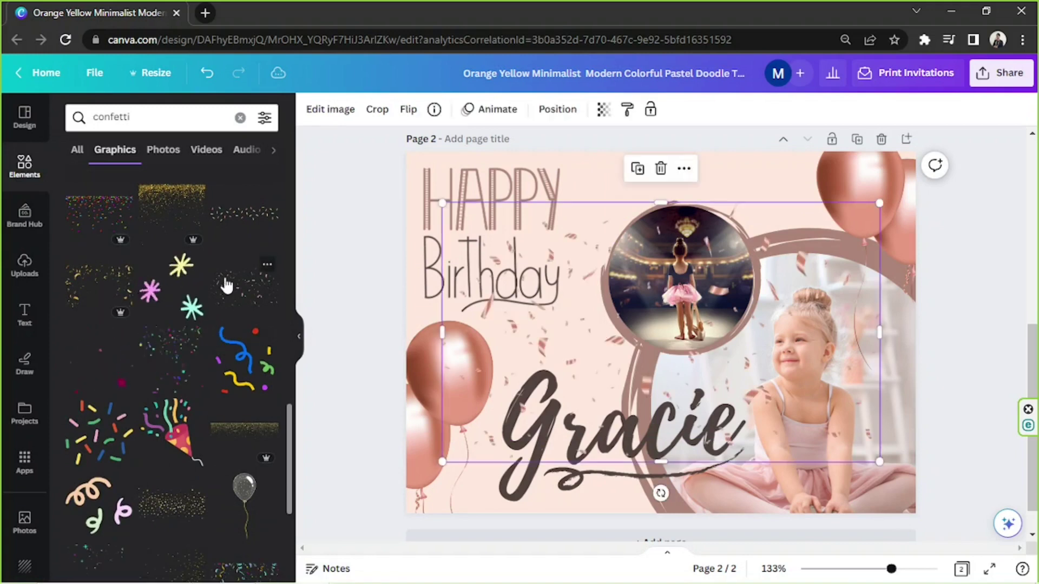
{"action": "left_click_drag", "start_coordinate": [636, 375], "coordinate": [581, 263]}
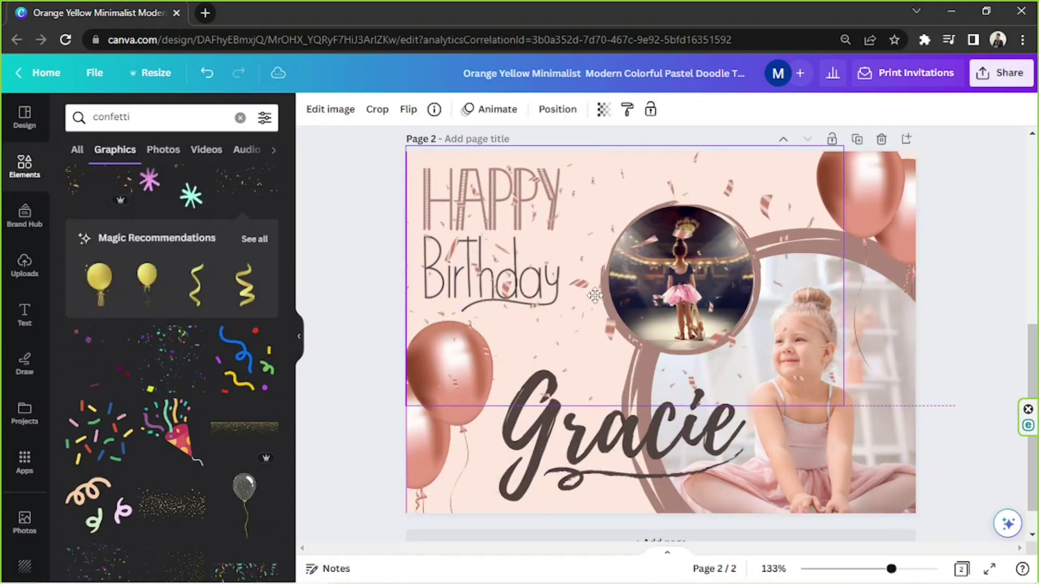
{"action": "left_click_drag", "start_coordinate": [843, 401], "coordinate": [1024, 532]}
{"action": "mouse_move", "coordinate": [925, 376]}
{"action": "left_mouse_down"}
{"action": "mouse_move", "coordinate": [797, 302]}
{"action": "mouse_move", "coordinate": [914, 361]}
{"action": "mouse_move", "coordinate": [929, 387]}
{"action": "left_mouse_up"}
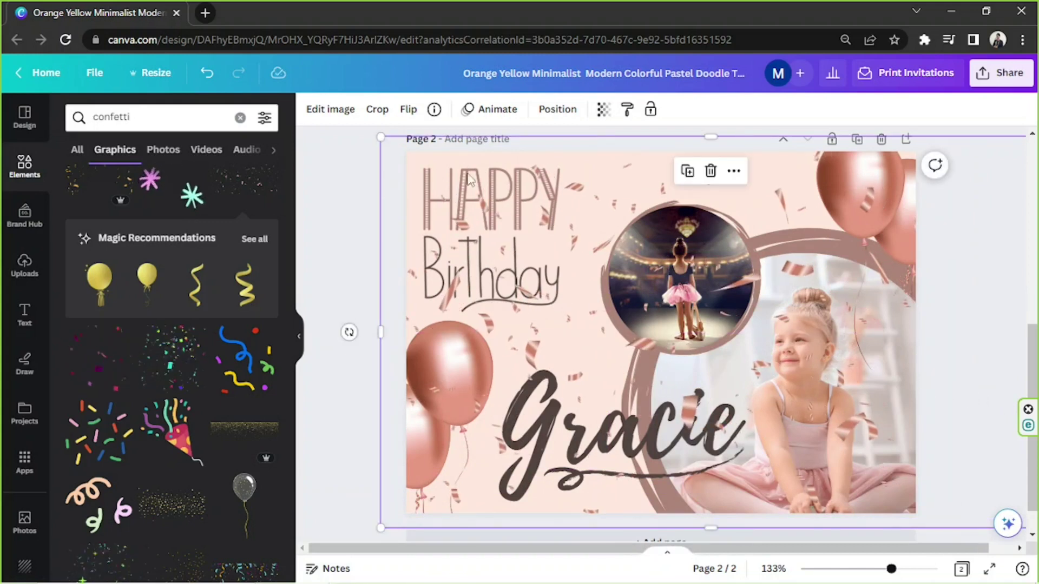
Send the rose-gold confetti behind all other elements of the card, and delete it.
{"action": "left_click", "coordinate": [553, 112]}
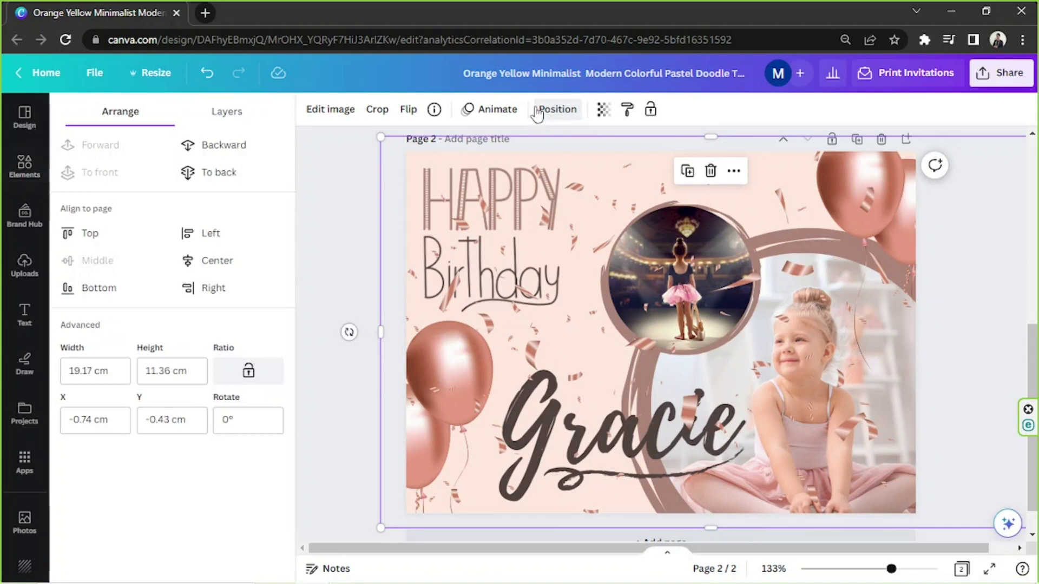
{"action": "left_click", "coordinate": [221, 174]}
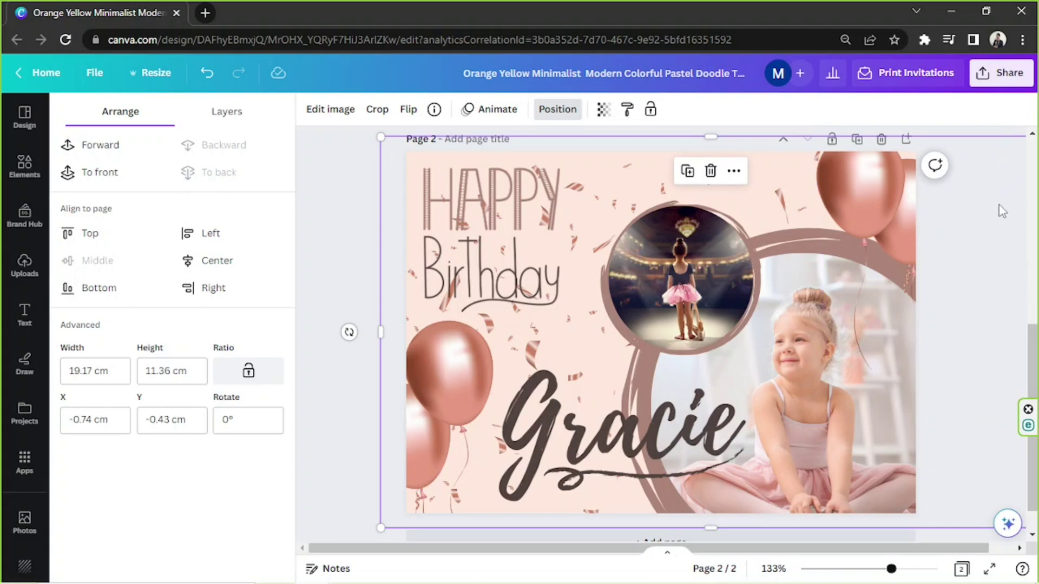
{"action": "left_click", "coordinate": [328, 213]}
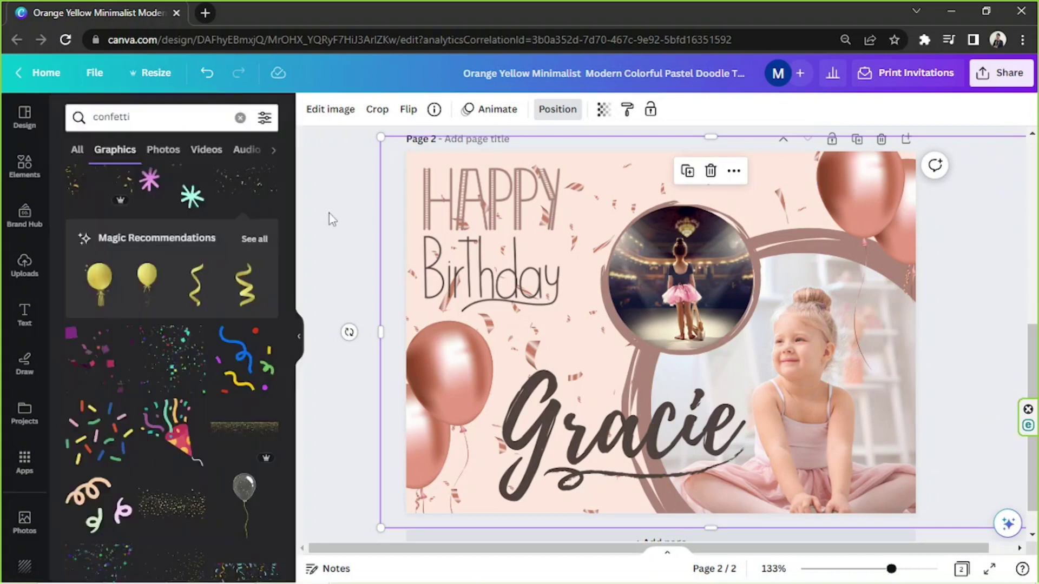
{"action": "left_click", "coordinate": [730, 236]}
{"action": "left_click", "coordinate": [710, 172]}
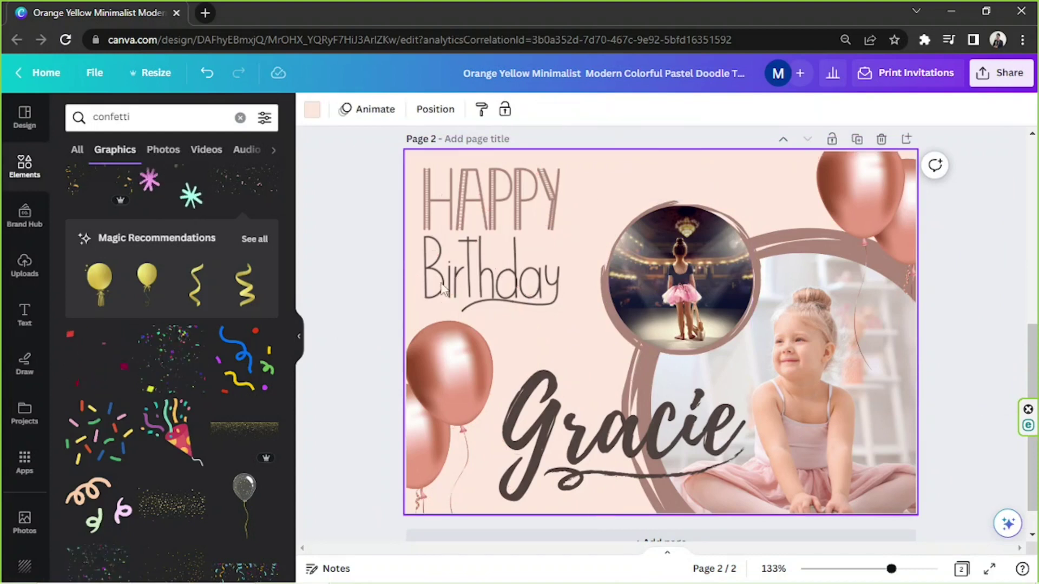
{"action": "left_click_drag", "start_coordinate": [341, 169], "coordinate": [967, 424]}
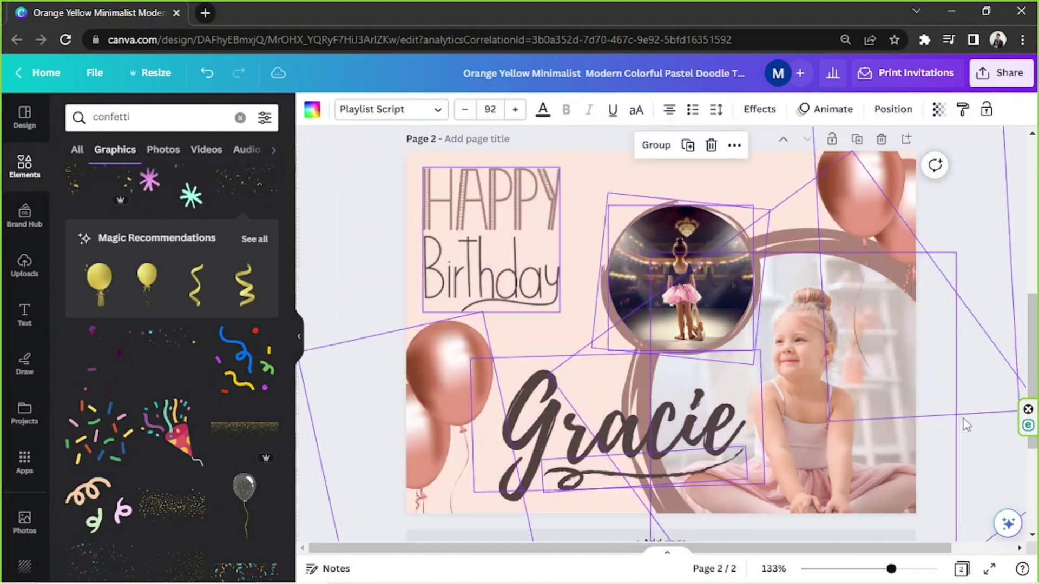
{"action": "left_click", "coordinate": [966, 424]}
{"action": "left_click_drag", "start_coordinate": [359, 175], "coordinate": [950, 538]}
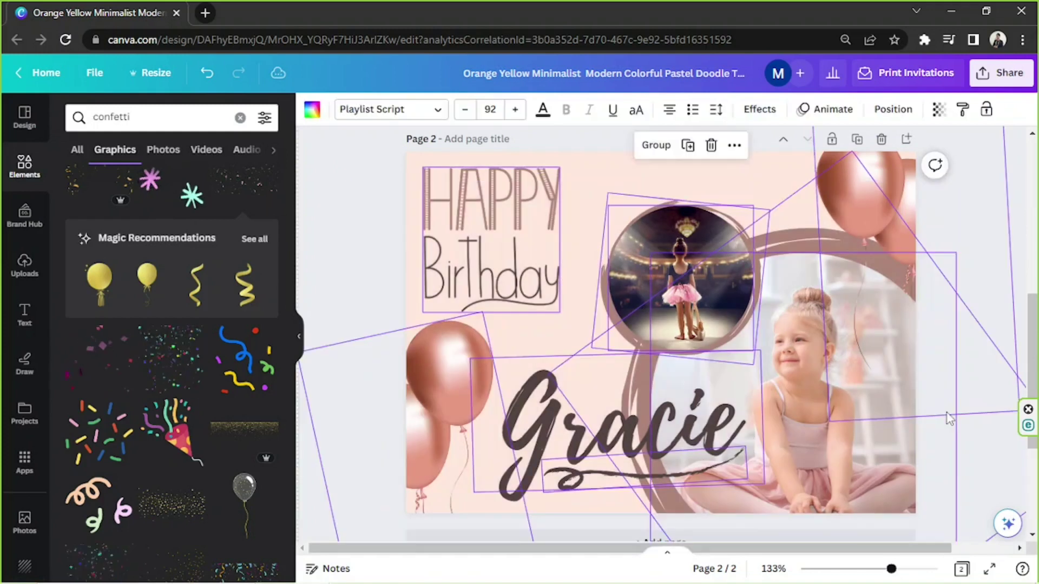
{"action": "left_click", "coordinate": [949, 420]}
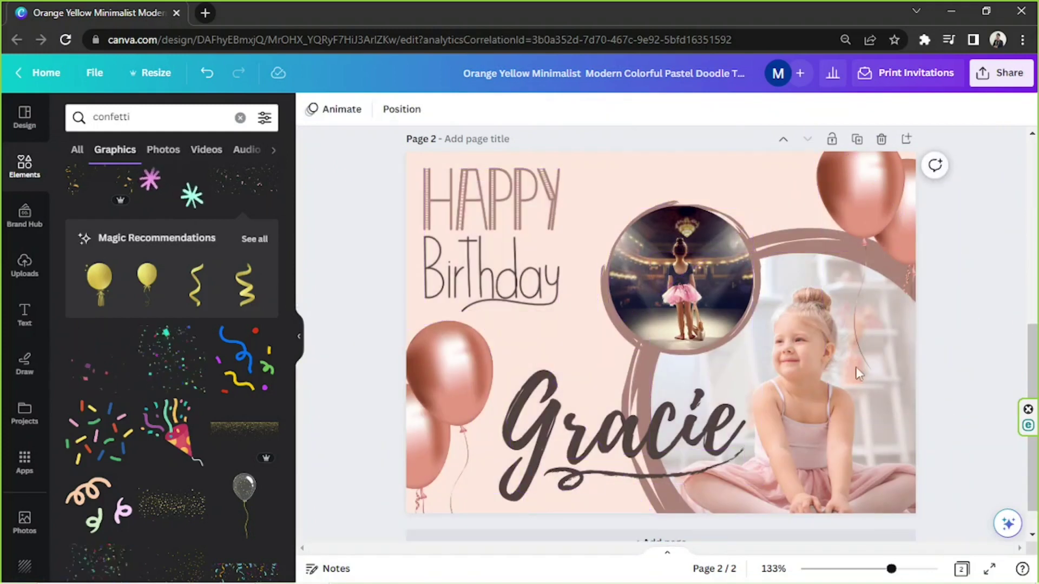
Add the multicoloured animated confetti graphic found just below the related searches to page 2.
{"action": "scroll", "coordinate": [155, 300], "scroll_direction": "down", "scroll_amount": 4}
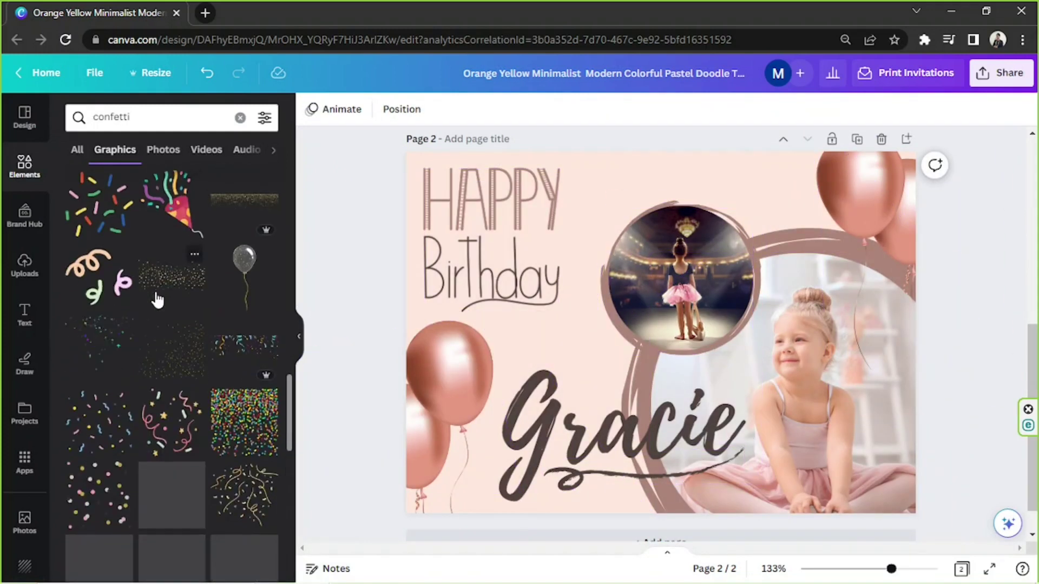
{"action": "scroll", "coordinate": [110, 334], "scroll_direction": "down", "scroll_amount": 3}
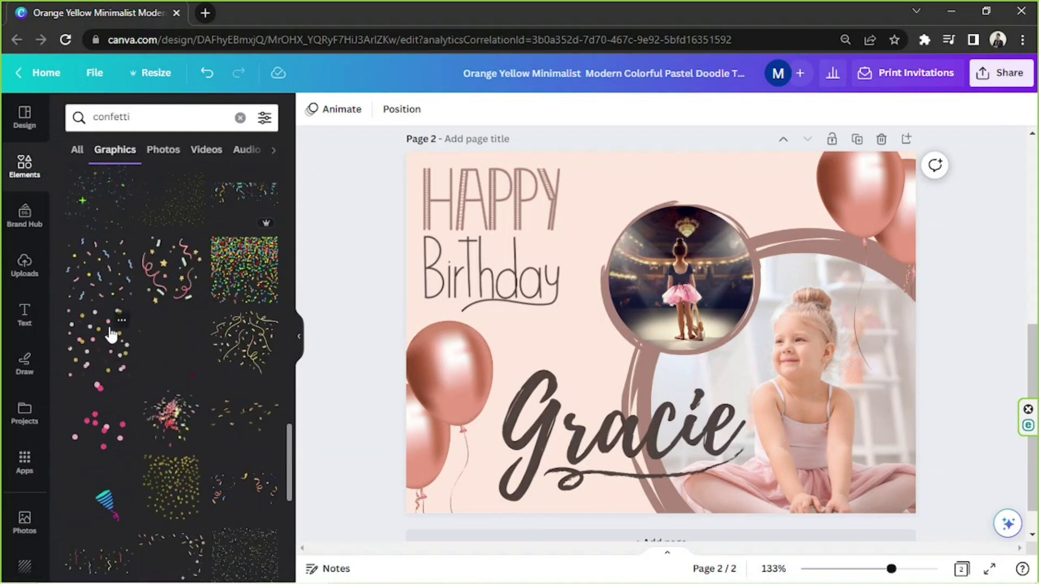
{"action": "scroll", "coordinate": [133, 323], "scroll_direction": "down", "scroll_amount": 3}
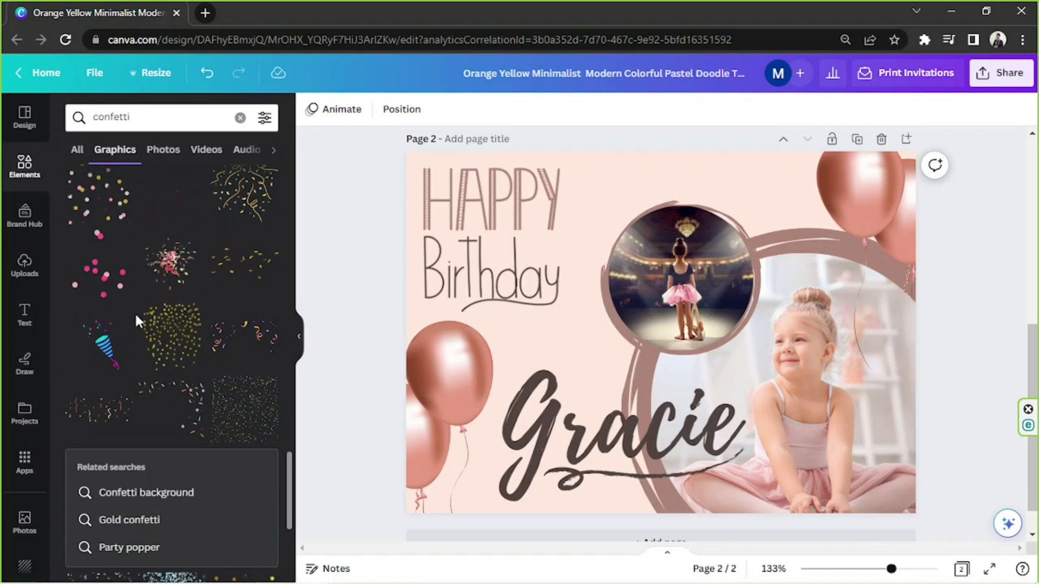
{"action": "scroll", "coordinate": [135, 316], "scroll_direction": "down", "scroll_amount": 4}
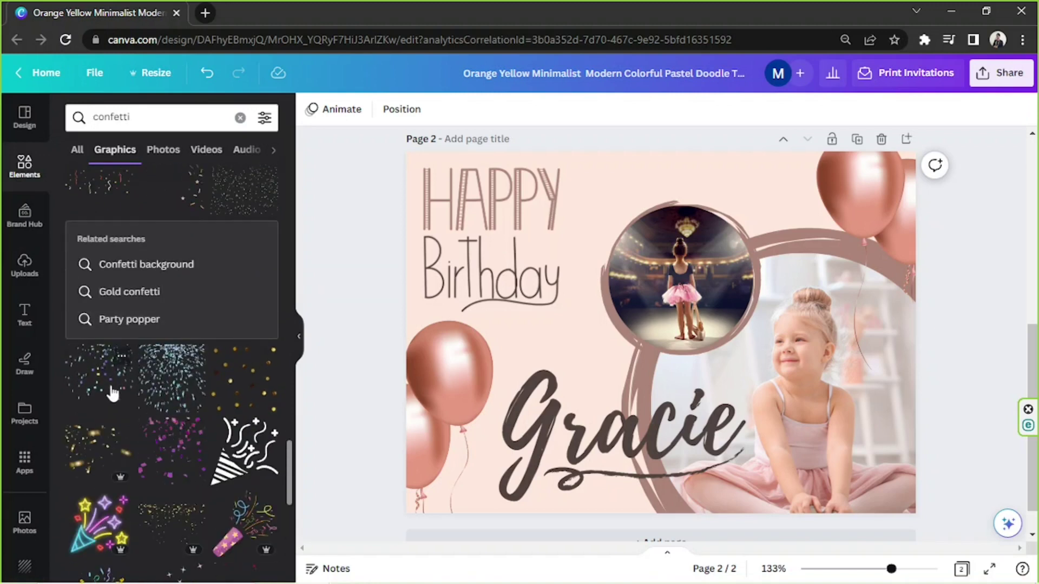
{"action": "left_click", "coordinate": [112, 388]}
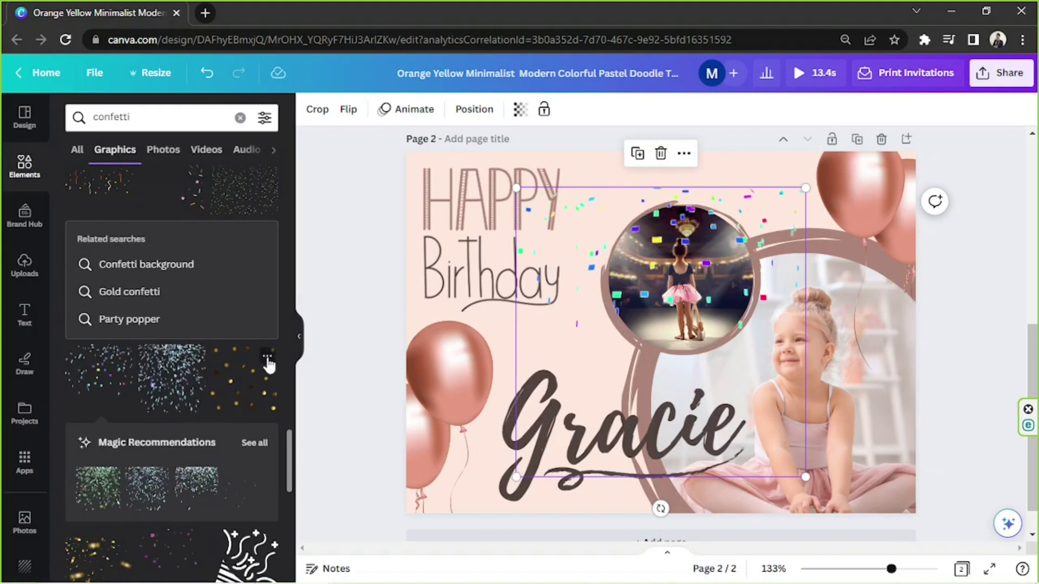
Delete the multicoloured confetti, try the red falling confetti graphic from its full set of magic recommendations, and delete that too.
{"action": "key", "text": "Delete"}
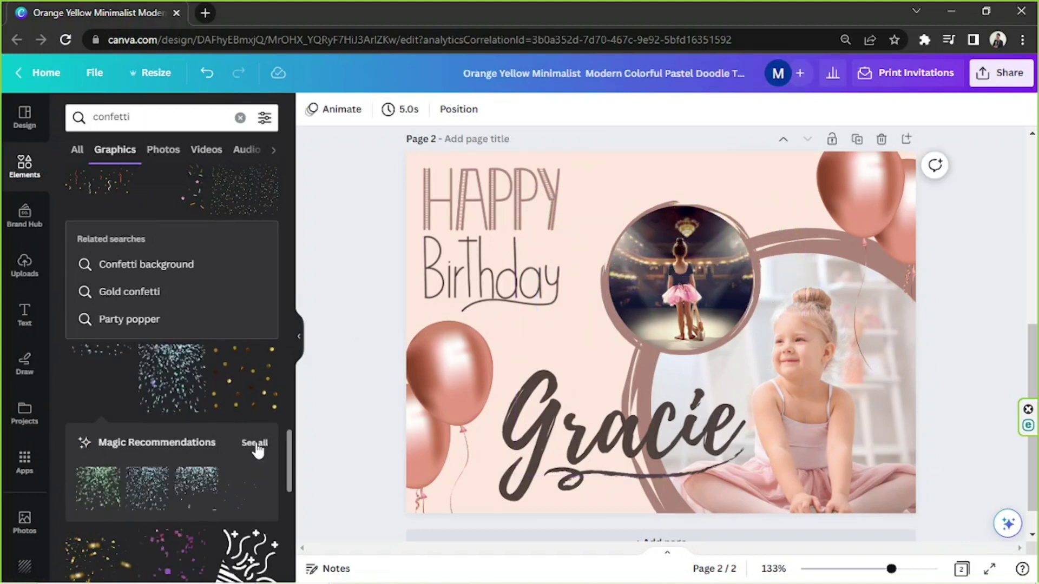
{"action": "left_click", "coordinate": [259, 445]}
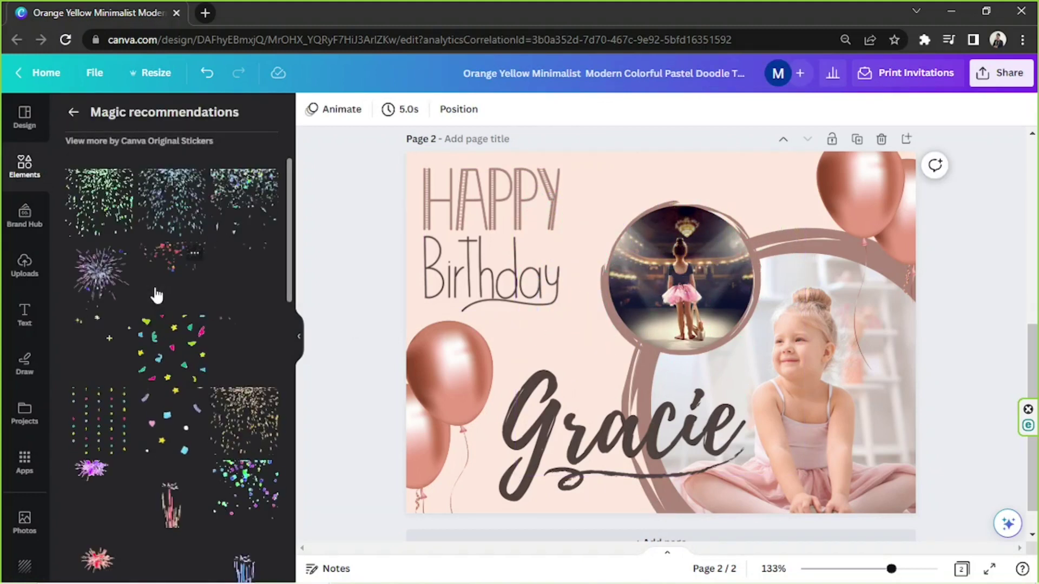
{"action": "scroll", "coordinate": [167, 304], "scroll_direction": "down", "scroll_amount": 4}
{"action": "left_click_drag", "start_coordinate": [102, 373], "coordinate": [617, 312]}
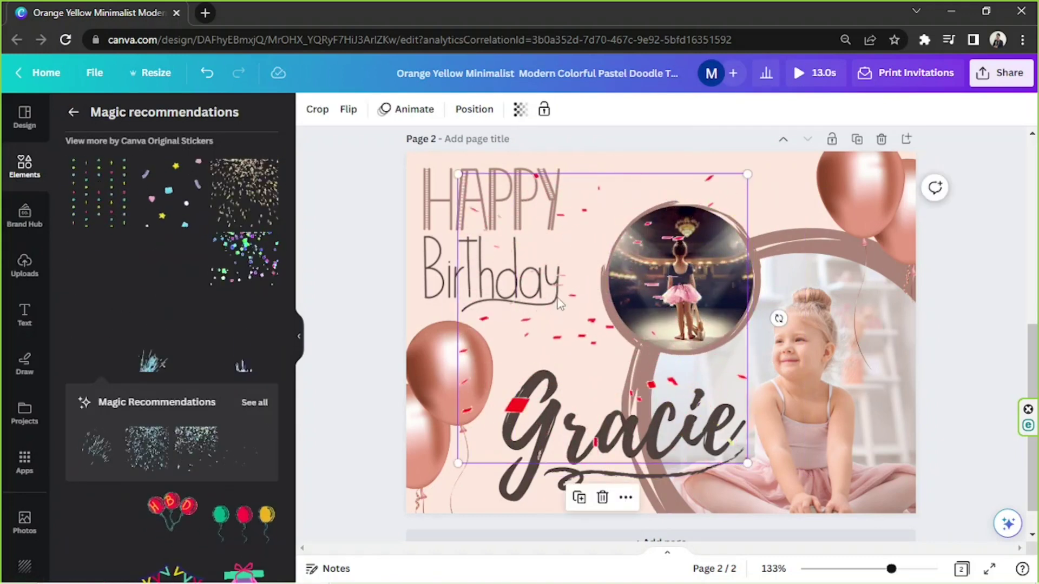
{"action": "key", "text": "Delete"}
Try the multicoloured star-shaped confetti from the magic recommendations on page 2, delete it, and return to the confetti search.
{"action": "scroll", "coordinate": [263, 267], "scroll_direction": "down", "scroll_amount": 3}
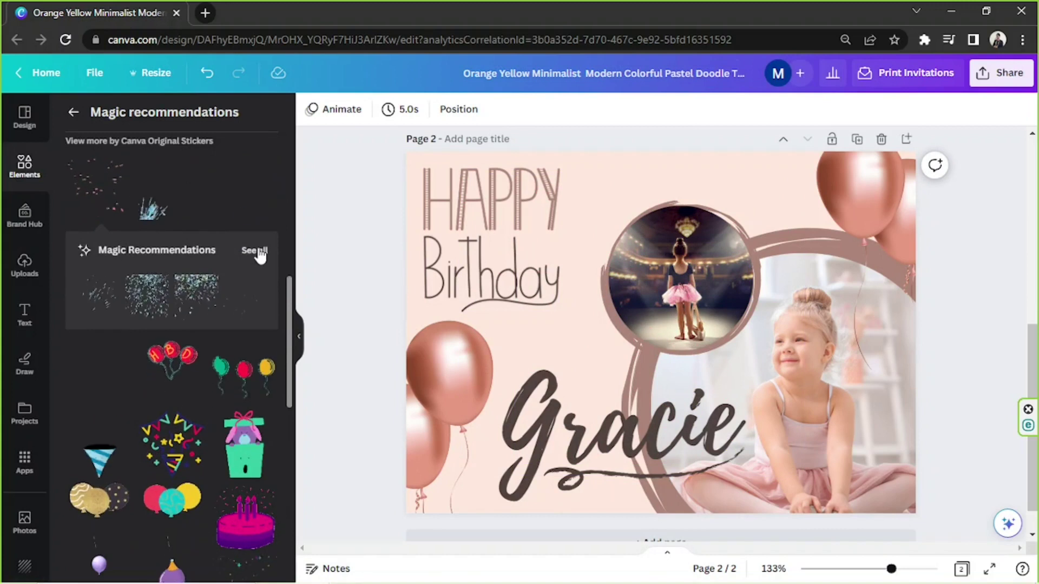
{"action": "scroll", "coordinate": [261, 265], "scroll_direction": "down", "scroll_amount": 3}
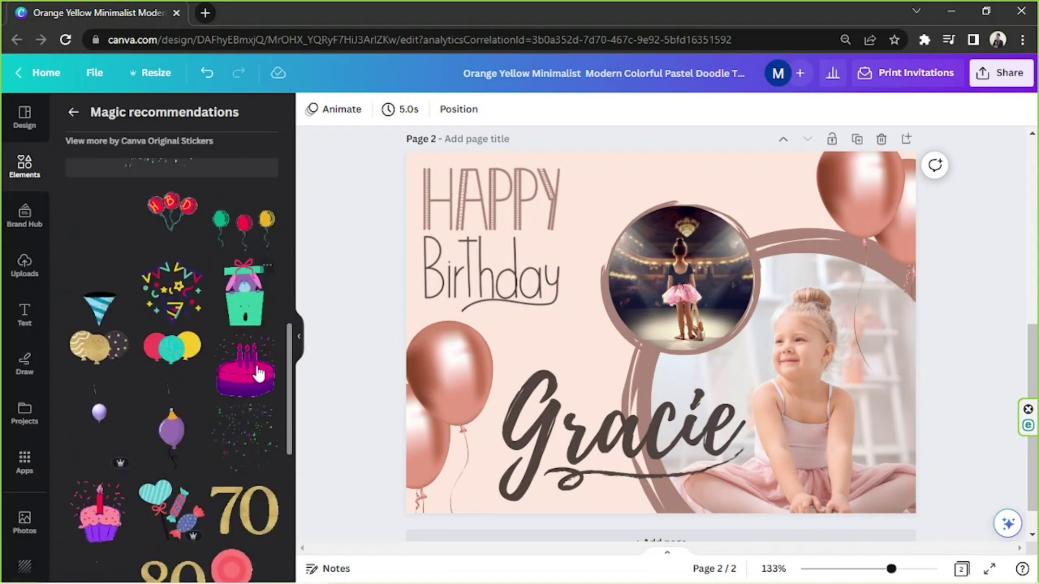
{"action": "left_click", "coordinate": [249, 433]}
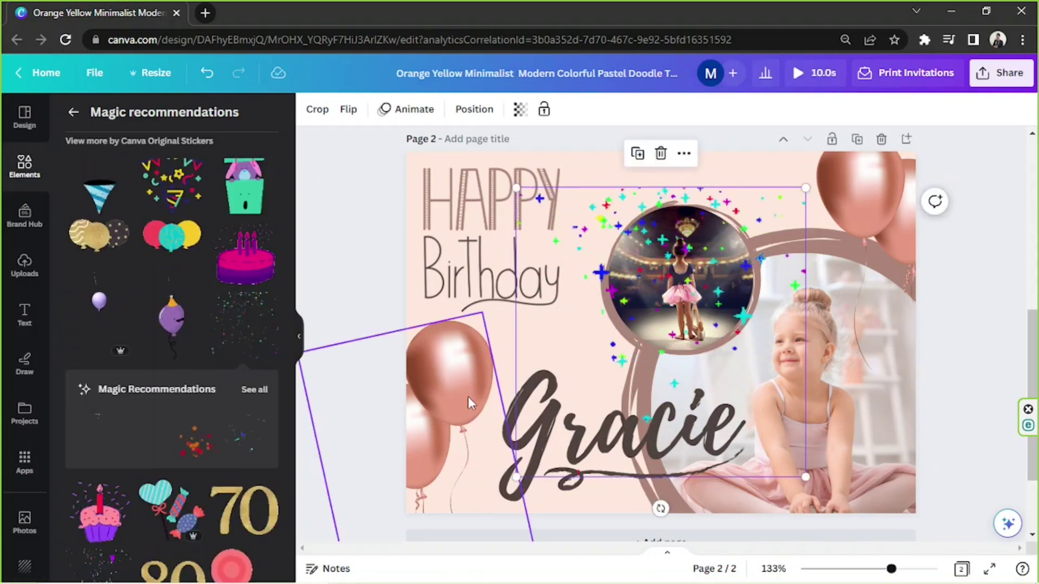
{"action": "left_click", "coordinate": [73, 112]}
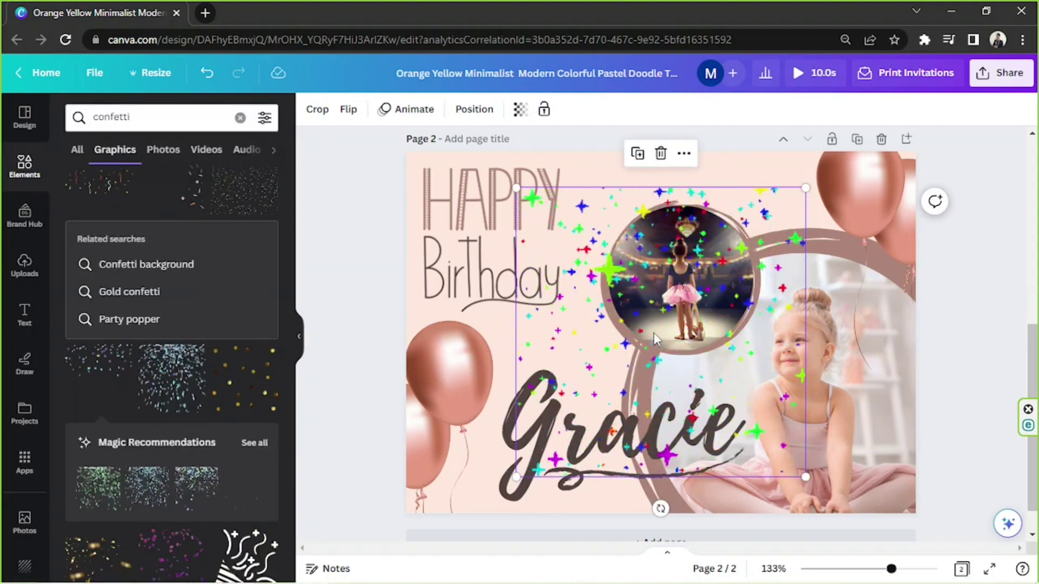
{"action": "key", "text": "Delete"}
Add the gold-and-silver confetti frame graphic to page 2 and enlarge it to about 16.4 by 16.4 cm, extending past the card's edges.
{"action": "scroll", "coordinate": [175, 338], "scroll_direction": "down", "scroll_amount": 5}
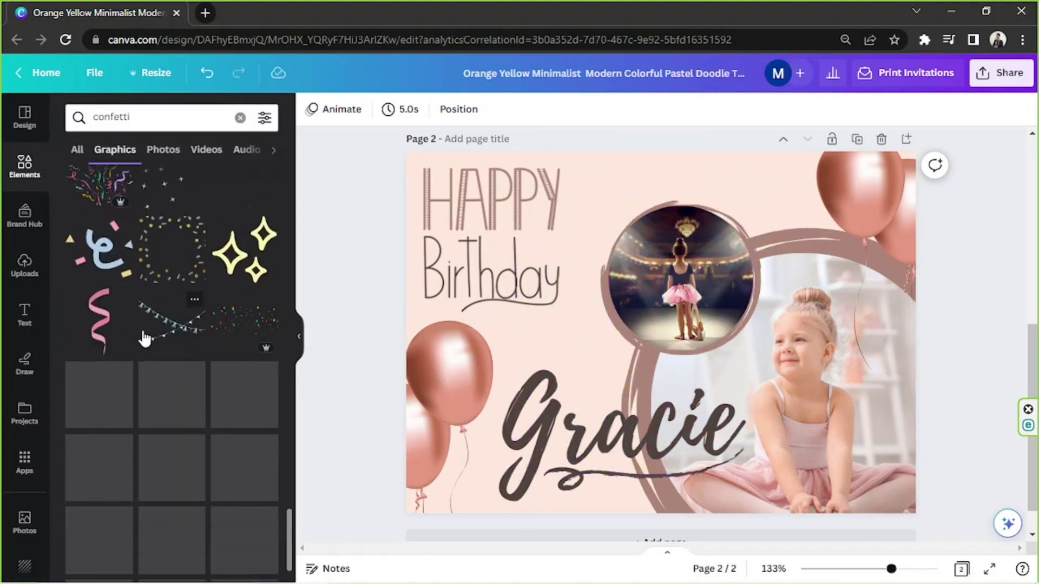
{"action": "left_click", "coordinate": [169, 276]}
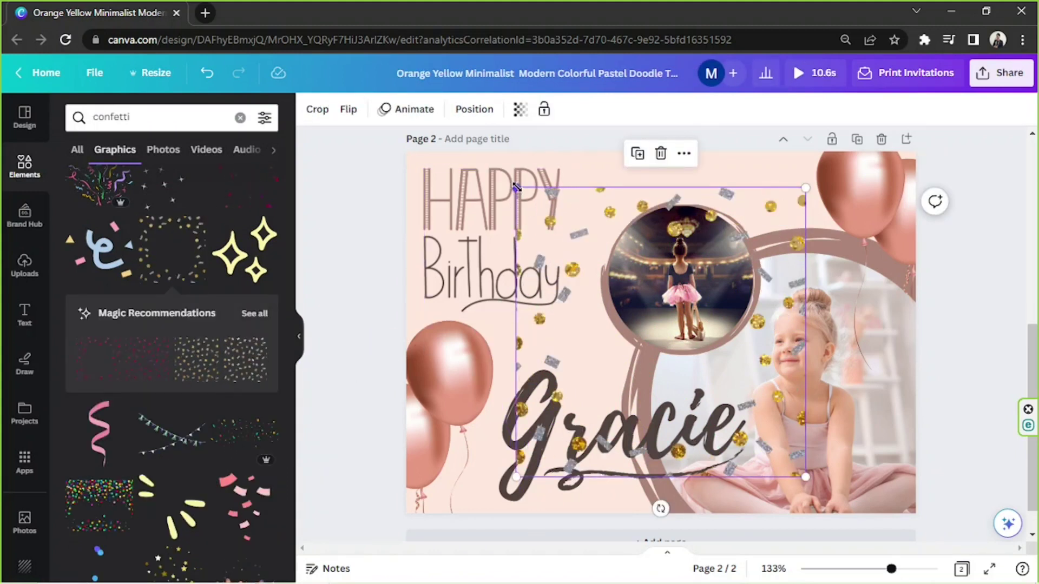
{"action": "left_click_drag", "start_coordinate": [516, 188], "coordinate": [330, 129]}
{"action": "left_click_drag", "start_coordinate": [810, 484], "coordinate": [960, 565]}
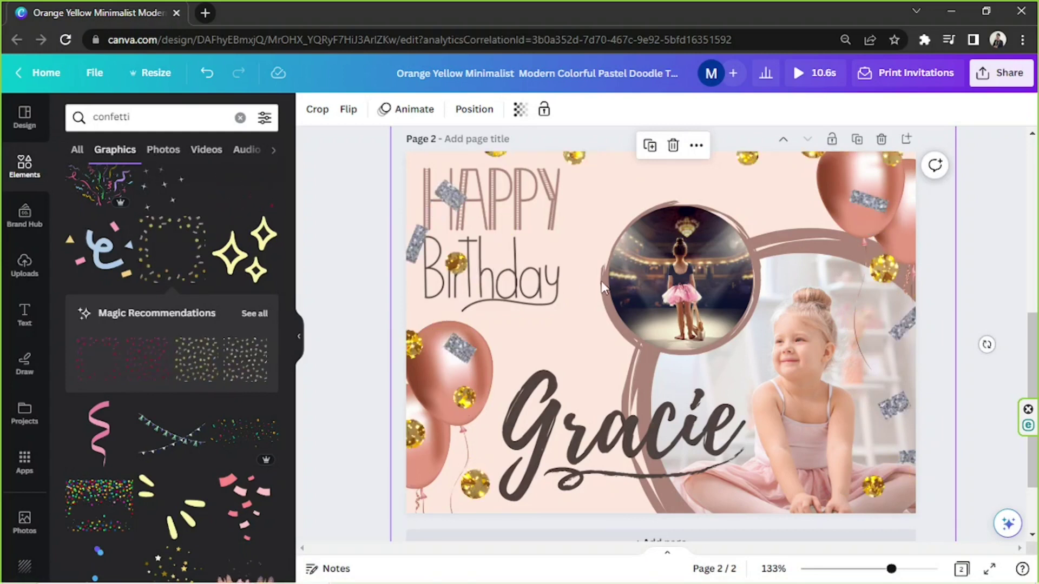
Send the gold-and-silver confetti frame behind all other elements, set its transparency to 50, and deselect it.
{"action": "left_click", "coordinate": [474, 109]}
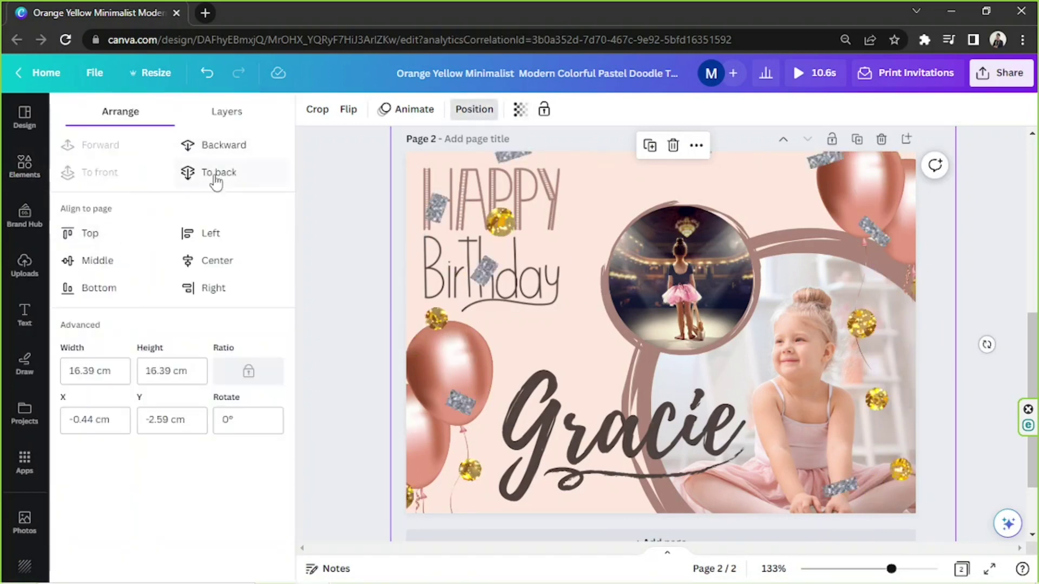
{"action": "left_click", "coordinate": [216, 173]}
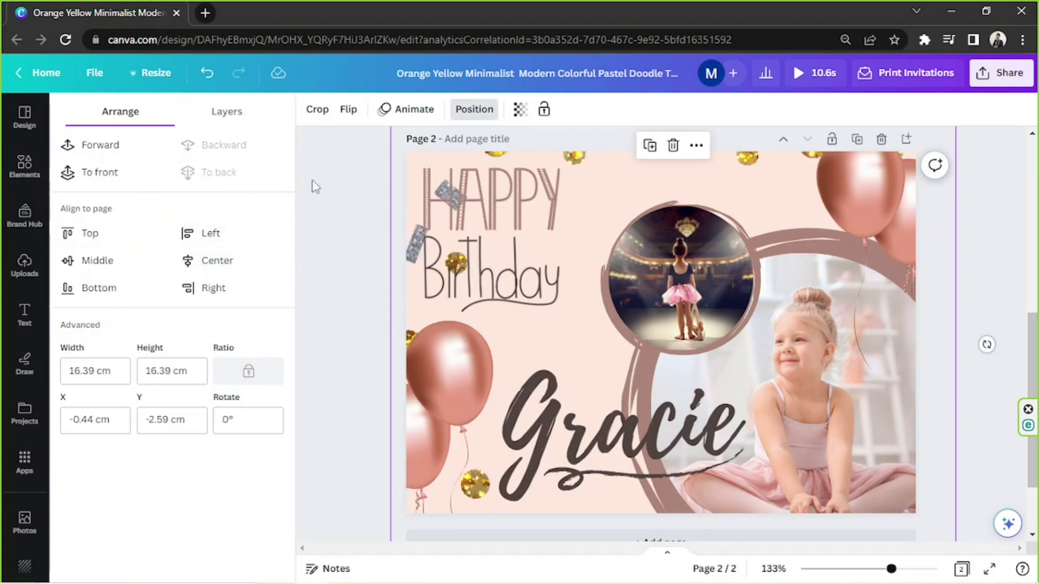
{"action": "left_click", "coordinate": [521, 109]}
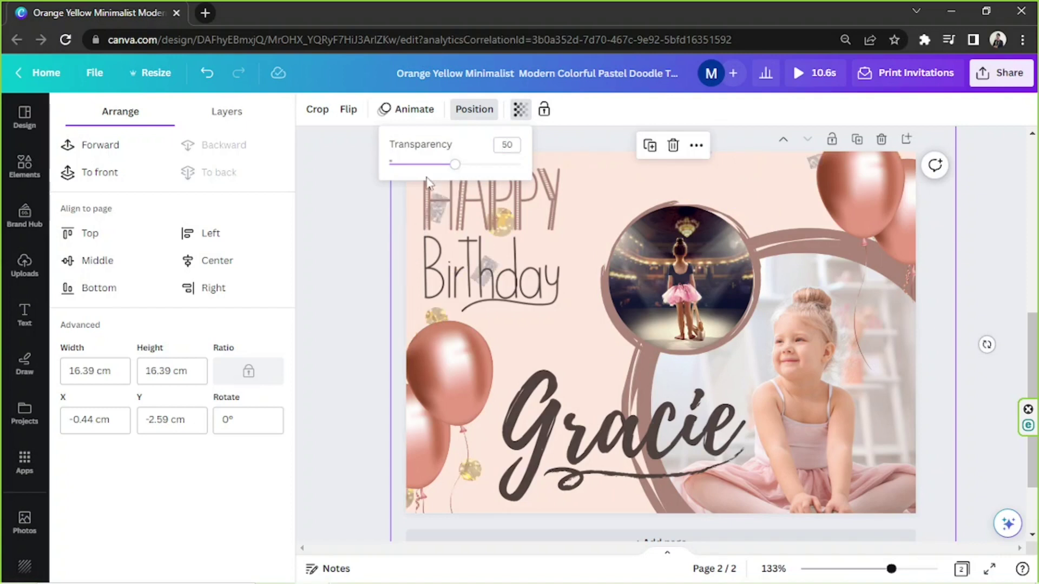
{"action": "left_click", "coordinate": [343, 199]}
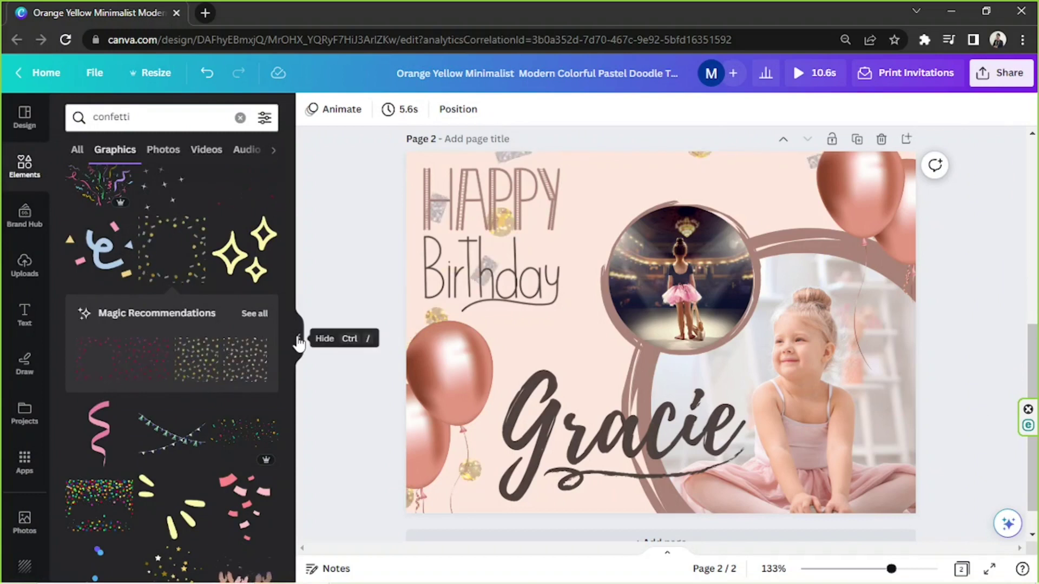
Hide the elements library and review page 2 of the card with its animated confetti background.
{"action": "left_click", "coordinate": [298, 340]}
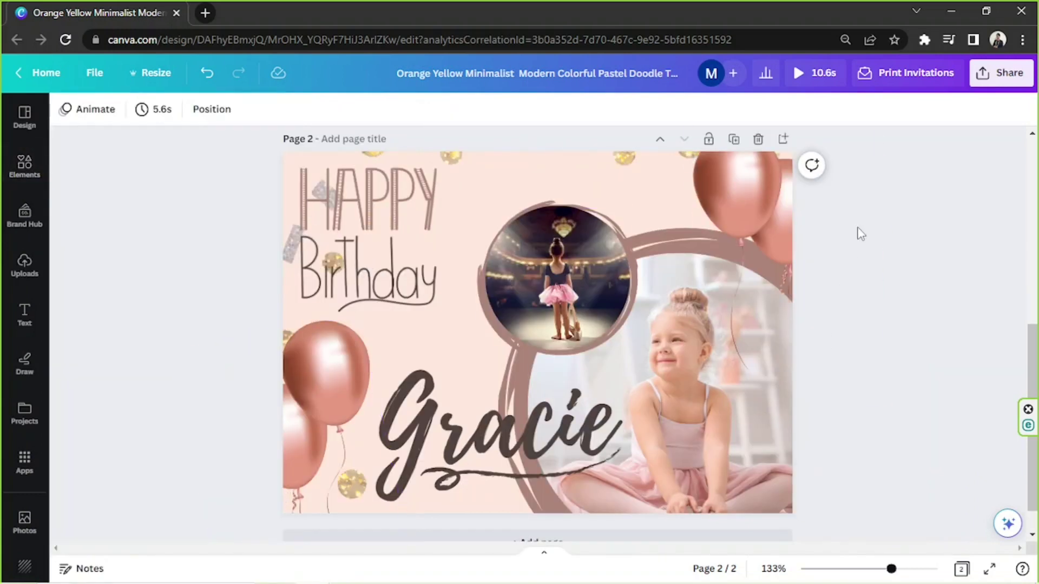
{"action": "left_click_drag", "start_coordinate": [187, 178], "coordinate": [964, 366]}
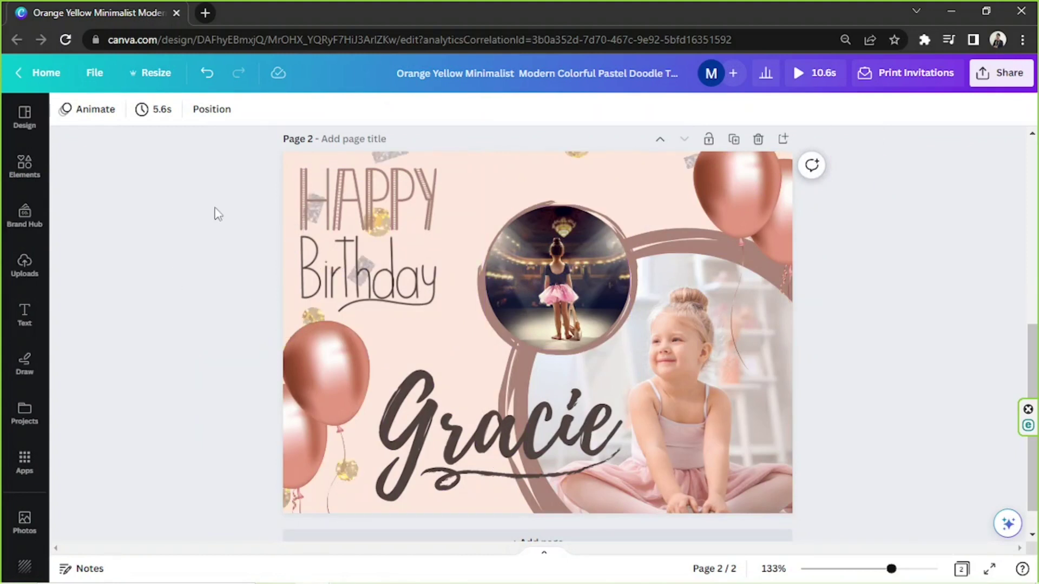
{"action": "left_click_drag", "start_coordinate": [216, 211], "coordinate": [923, 401]}
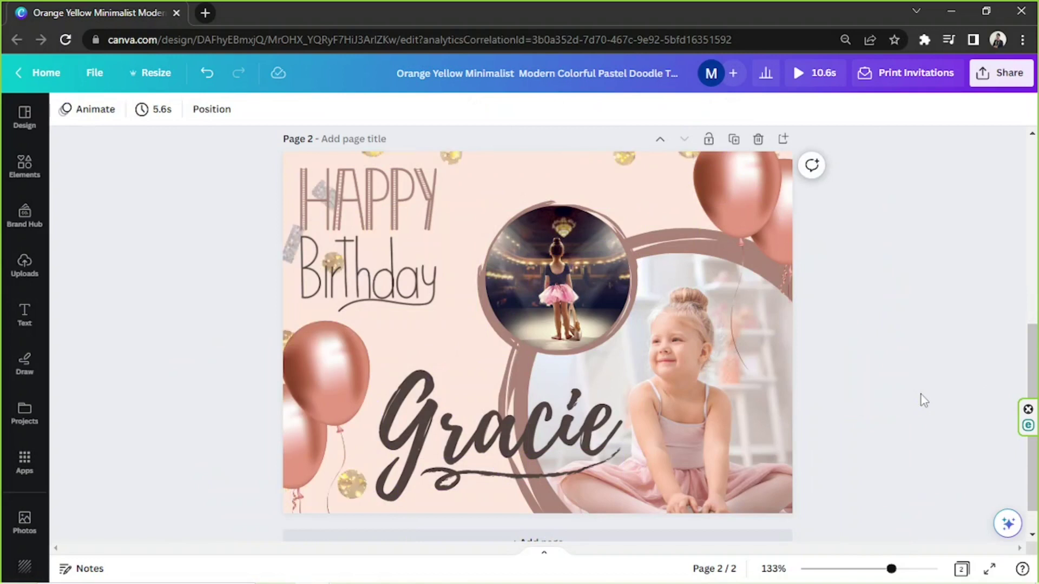
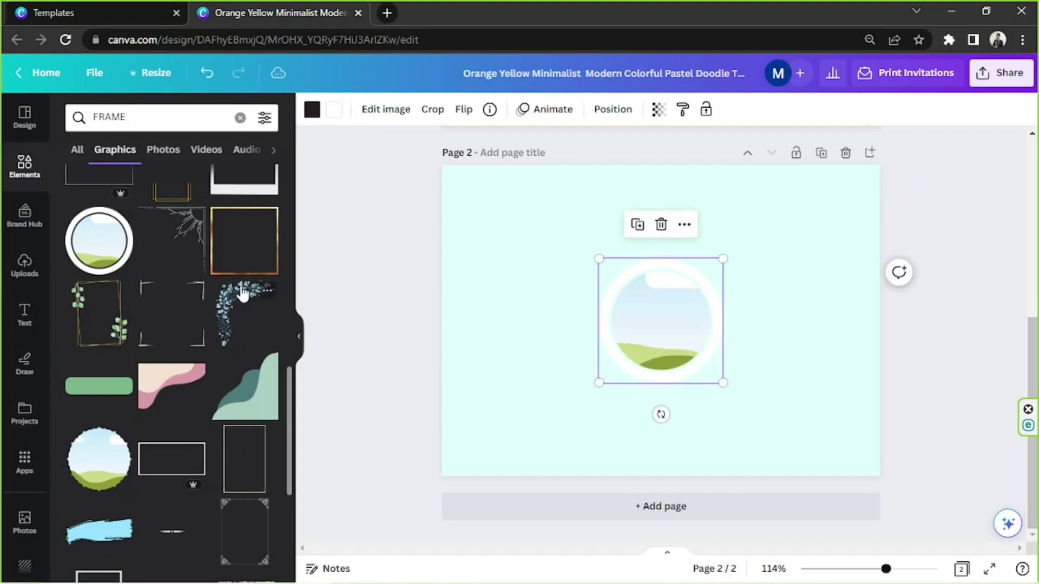
Browse the frame graphics, try enlarging the round white-bordered frame on page 2, and undo the resize.
{"action": "scroll", "coordinate": [172, 291], "scroll_direction": "down", "scroll_amount": 6}
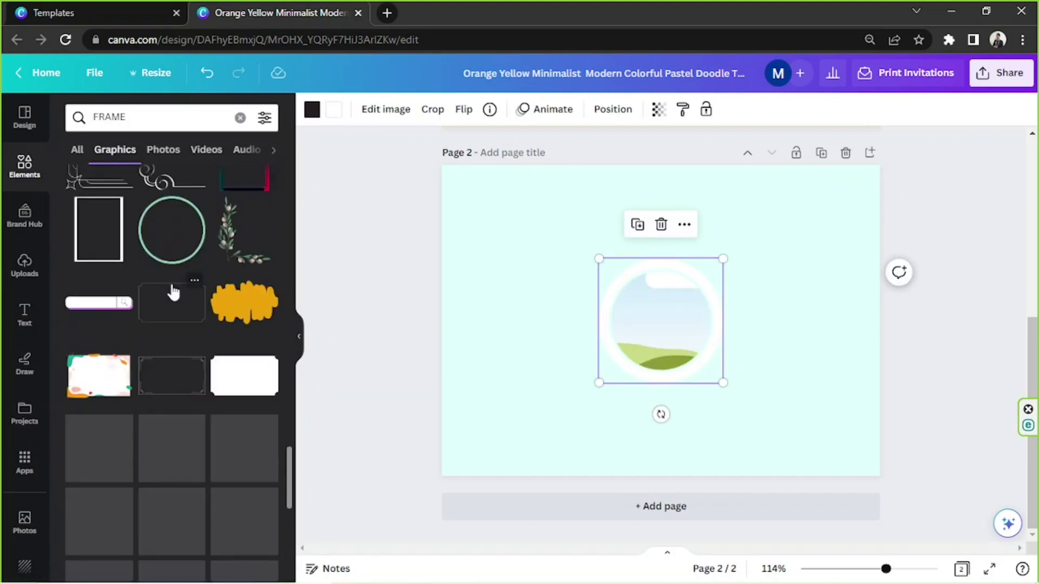
{"action": "scroll", "coordinate": [173, 292], "scroll_direction": "down", "scroll_amount": 8}
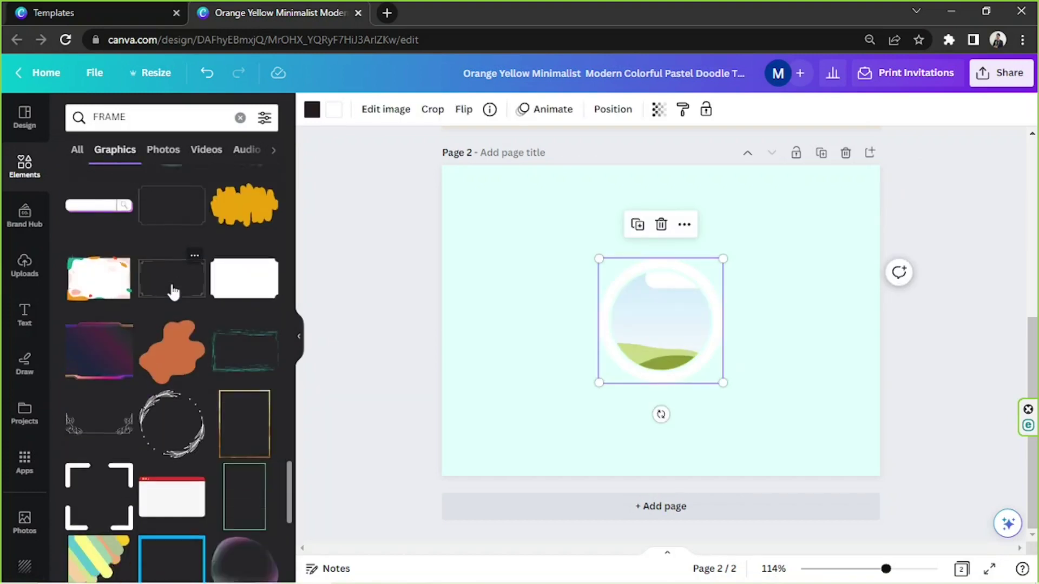
{"action": "scroll", "coordinate": [173, 291], "scroll_direction": "down", "scroll_amount": 10}
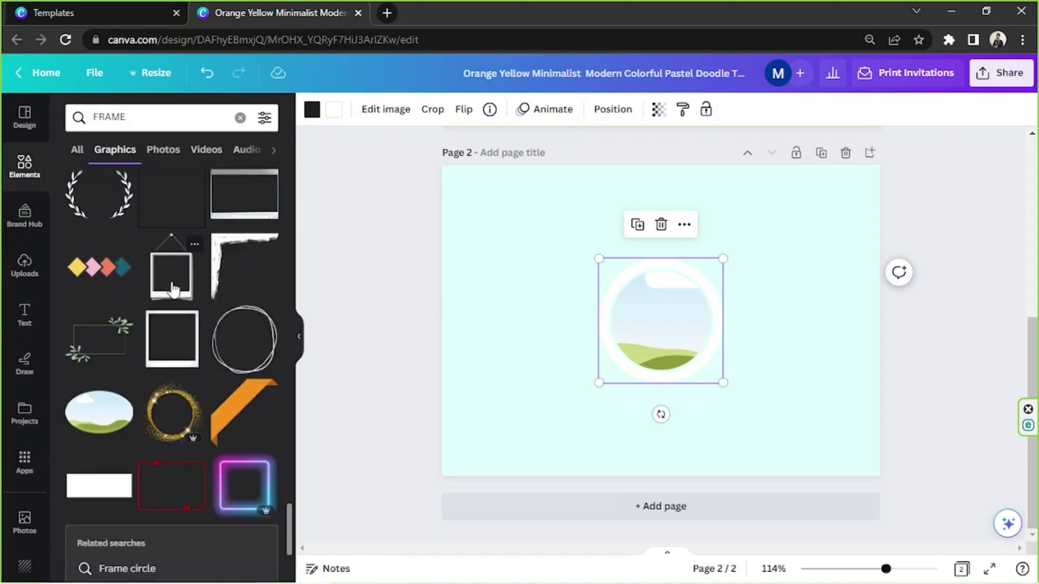
{"action": "scroll", "coordinate": [172, 288], "scroll_direction": "down", "scroll_amount": 5}
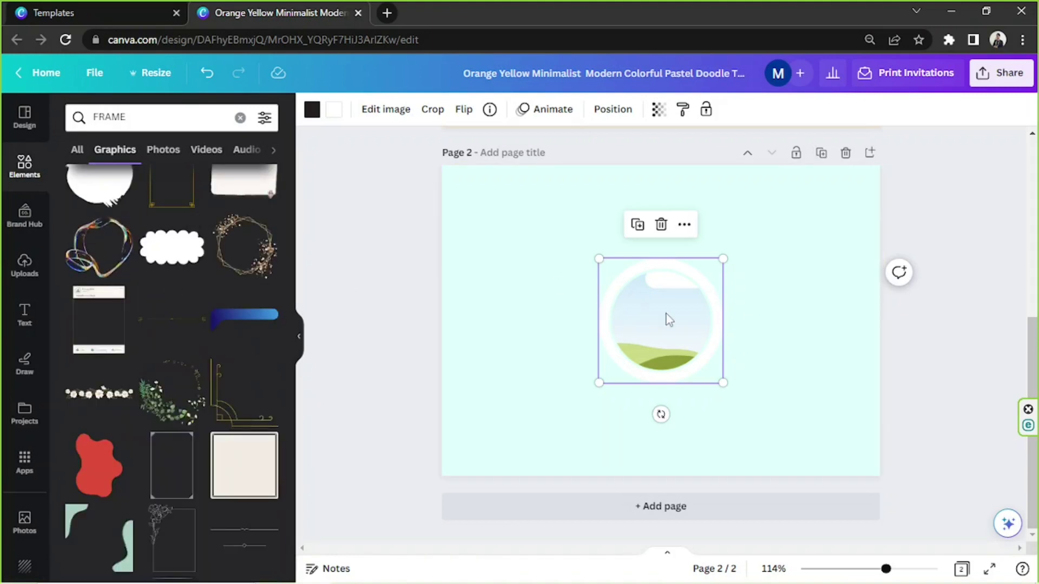
{"action": "left_click_drag", "start_coordinate": [598, 258], "coordinate": [510, 170]}
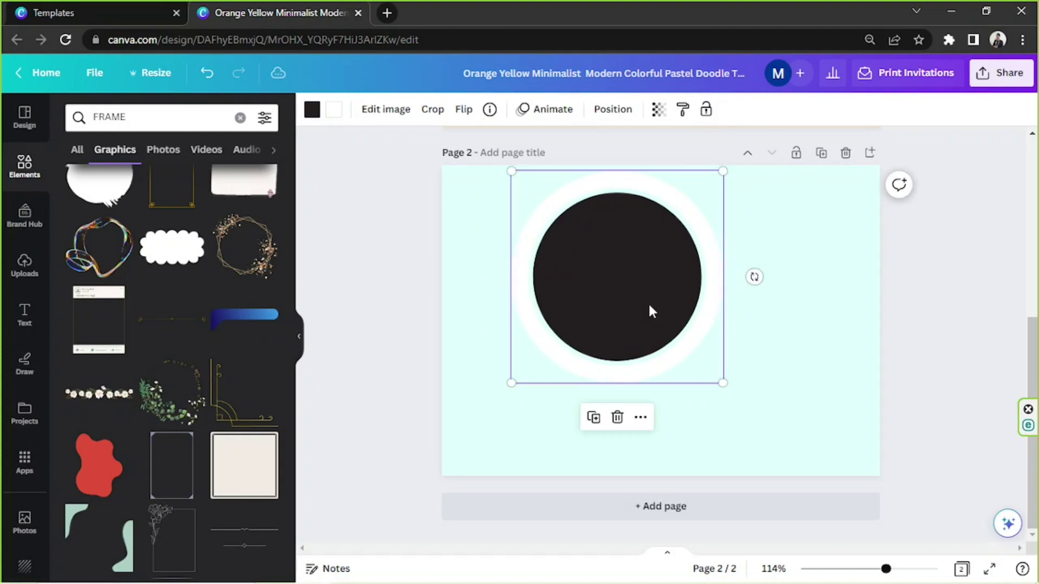
{"action": "key", "text": "ctrl+z"}
{"action": "scroll", "coordinate": [199, 324], "scroll_direction": "down", "scroll_amount": 10}
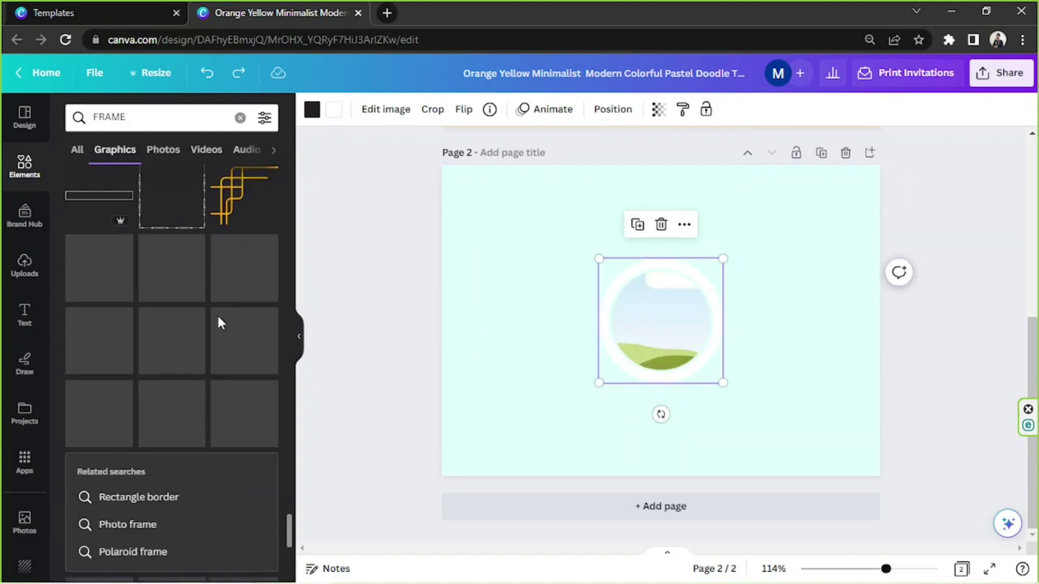
Search the photo library for BABY and browse the baby pictures.
{"action": "left_click", "coordinate": [160, 149]}
{"action": "left_click", "coordinate": [137, 116]}
{"action": "type", "text": "BABY"}
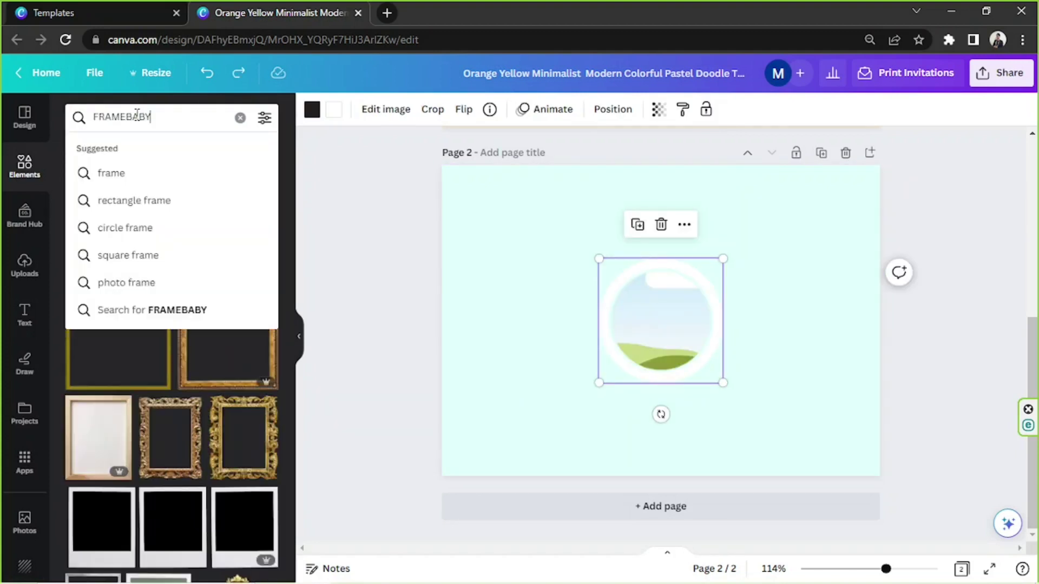
{"action": "key", "text": "Return"}
{"action": "type", "text": "BABY"}
{"action": "key", "text": "Return"}
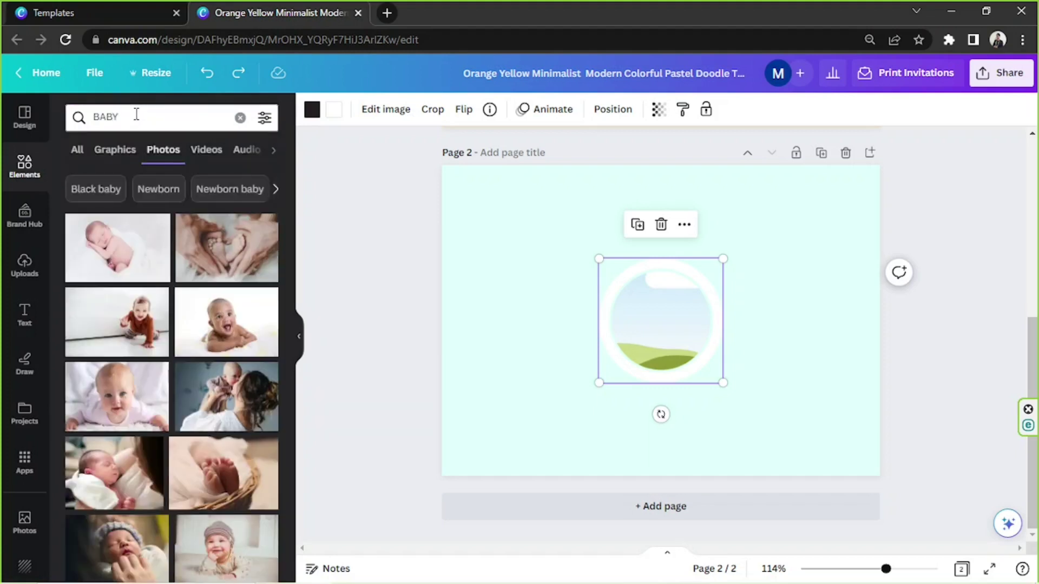
{"action": "scroll", "coordinate": [111, 386], "scroll_direction": "down", "scroll_amount": 4}
{"action": "scroll", "coordinate": [114, 380], "scroll_direction": "down", "scroll_amount": 6}
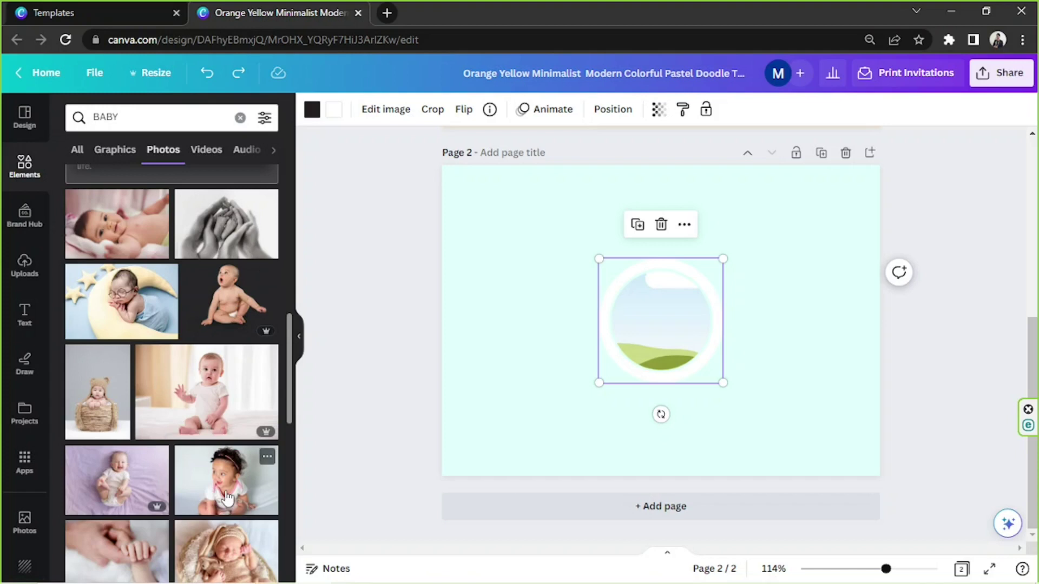
{"action": "scroll", "coordinate": [217, 459], "scroll_direction": "down", "scroll_amount": 3}
{"action": "scroll", "coordinate": [214, 435], "scroll_direction": "down", "scroll_amount": 7}
Try to place the close-up photo of the smiling baby into the round white-bordered frame on page 2.
{"action": "left_click_drag", "start_coordinate": [116, 273], "coordinate": [465, 325]}
{"action": "right_click", "coordinate": [782, 236]}
{"action": "left_click", "coordinate": [817, 498]}
{"action": "key", "text": "ctrl+z"}
{"action": "right_click", "coordinate": [763, 270]}
{"action": "left_click", "coordinate": [811, 511]}
{"action": "left_click_drag", "start_coordinate": [810, 320], "coordinate": [601, 324]}
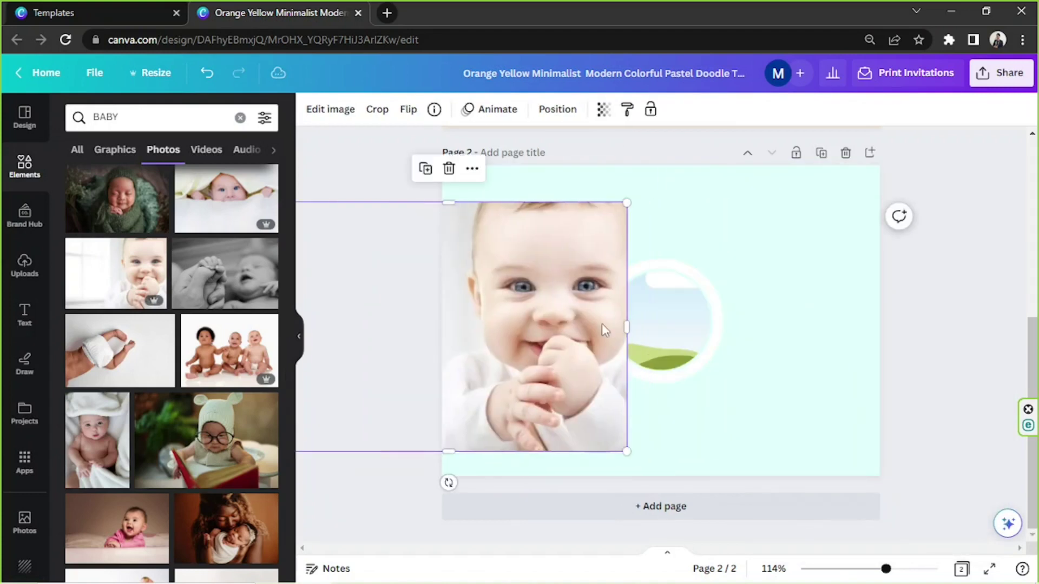
Delete the close-up baby photo and the round white-bordered frame from page 2.
{"action": "key", "text": "Delete"}
{"action": "left_click", "coordinate": [645, 334]}
{"action": "key", "text": "Delete"}
Try the photo of the baby standing at a white stool on page 2 and delete it.
{"action": "scroll", "coordinate": [170, 357], "scroll_direction": "down", "scroll_amount": 10}
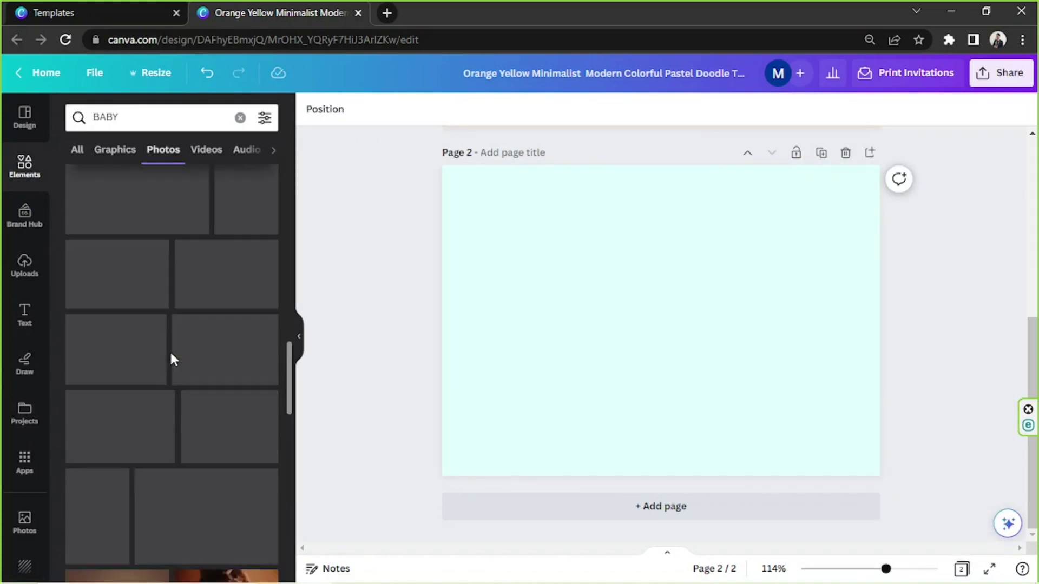
{"action": "scroll", "coordinate": [172, 360], "scroll_direction": "up", "scroll_amount": 2}
{"action": "scroll", "coordinate": [172, 360], "scroll_direction": "down", "scroll_amount": 1}
{"action": "left_click", "coordinate": [248, 333]}
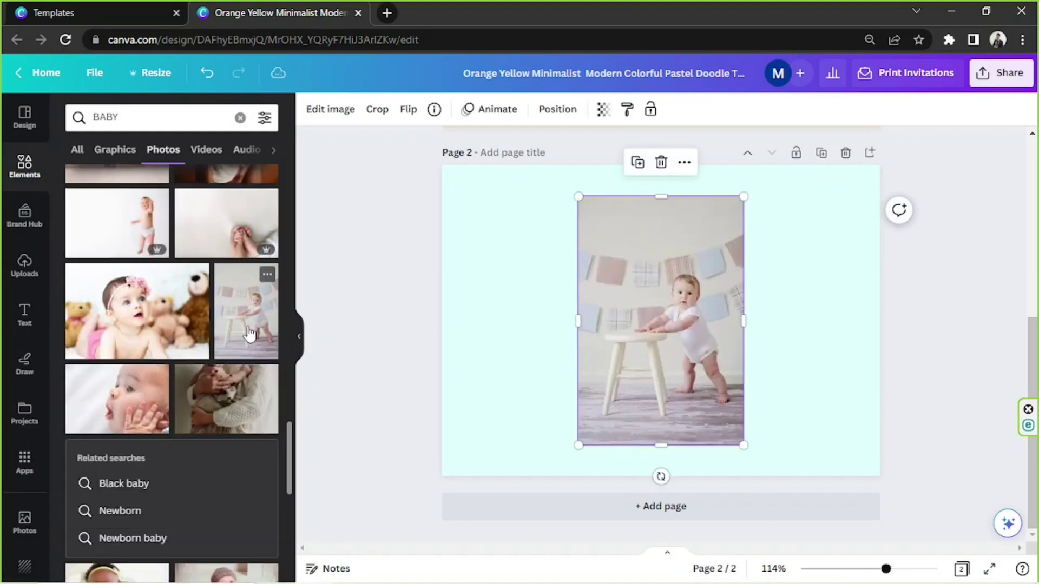
{"action": "key", "text": "Delete"}
Add the recommended photo of the girl sitting cross-legged to page 2 and reduce its size.
{"action": "scroll", "coordinate": [204, 352], "scroll_direction": "down", "scroll_amount": 3}
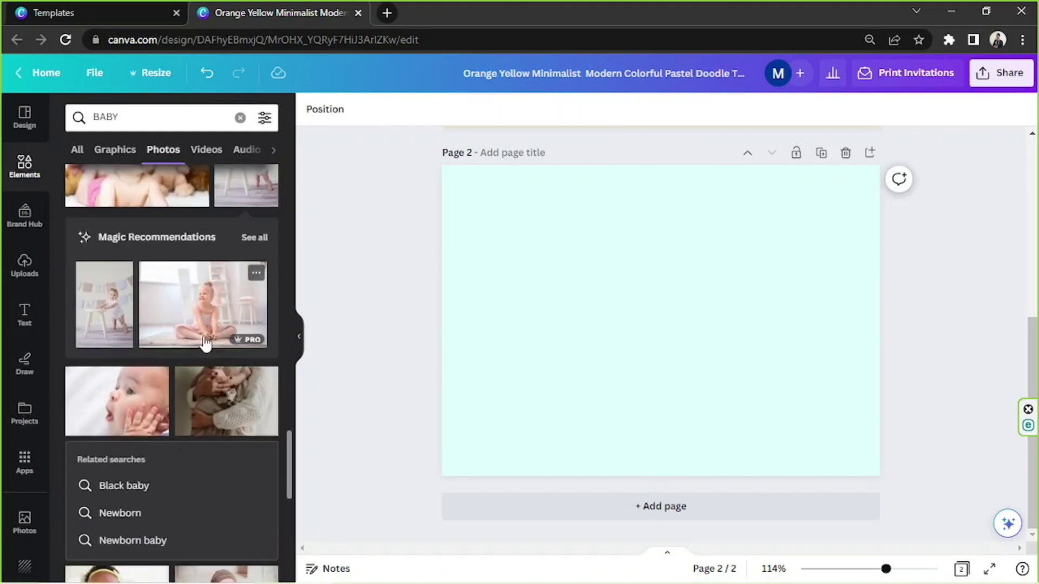
{"action": "left_click", "coordinate": [204, 343]}
{"action": "left_click_drag", "start_coordinate": [838, 442], "coordinate": [671, 374]}
Change the background of page 2 to a custom light cream colour.
{"action": "left_click", "coordinate": [703, 389]}
{"action": "left_click", "coordinate": [312, 109]}
{"action": "left_click", "coordinate": [377, 193]}
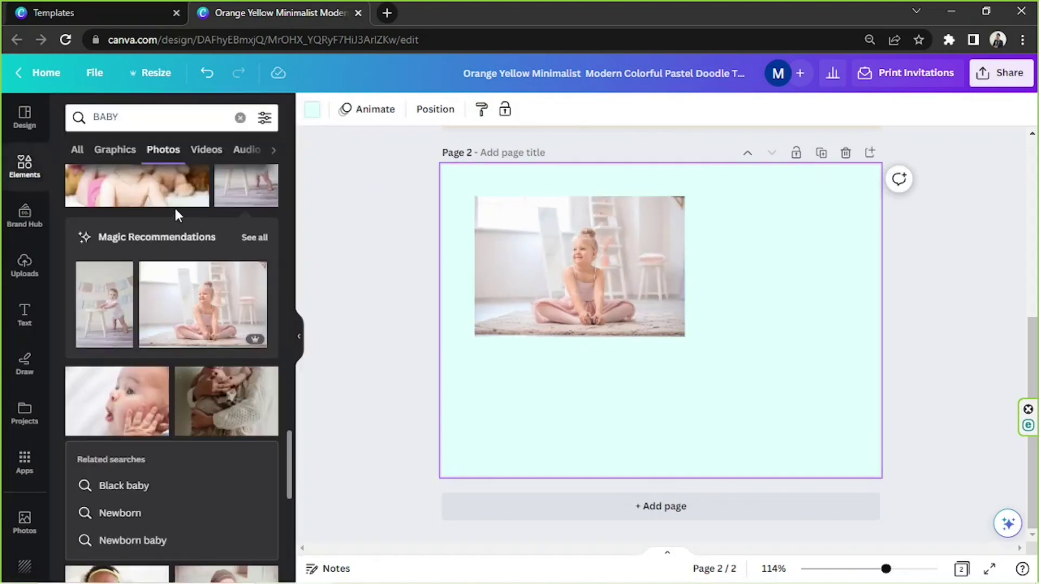
{"action": "scroll", "coordinate": [174, 211], "scroll_direction": "down", "scroll_amount": 3}
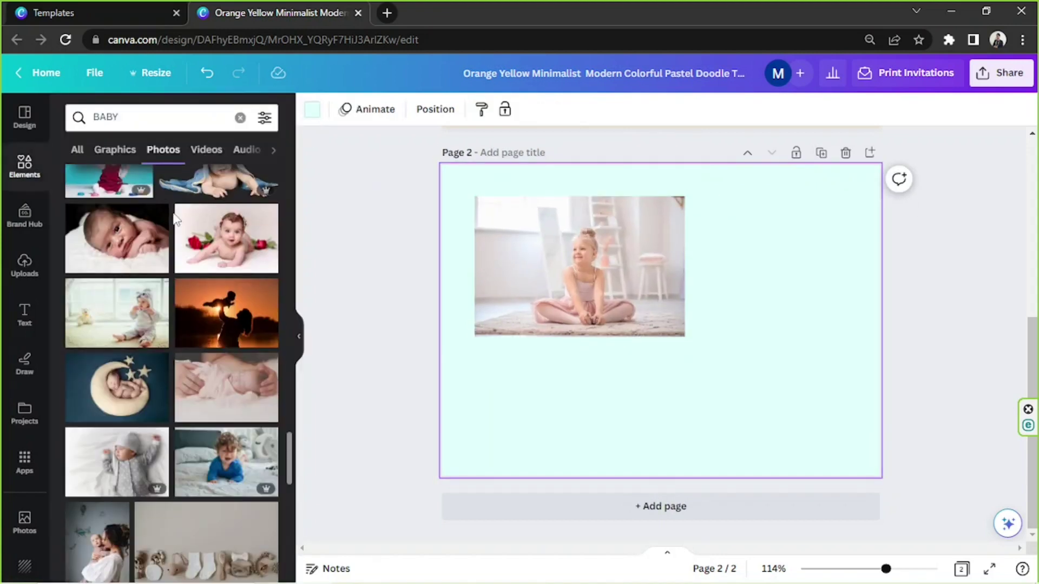
{"action": "left_click", "coordinate": [316, 109]}
{"action": "left_click", "coordinate": [81, 193]}
{"action": "left_click_drag", "start_coordinate": [167, 343], "coordinate": [115, 341]}
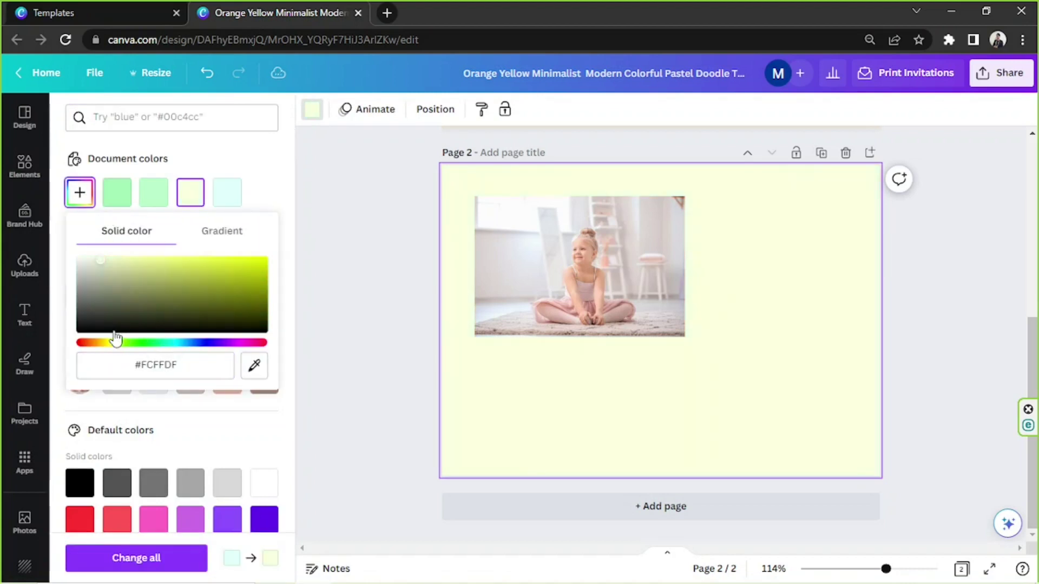
{"action": "left_click", "coordinate": [369, 296]}
Search the graphics for FRAME and add the irregular round picture frame to page 2.
{"action": "double_click", "coordinate": [108, 116]}
{"action": "type", "text": "FRAME"}
{"action": "left_click", "coordinate": [114, 149]}
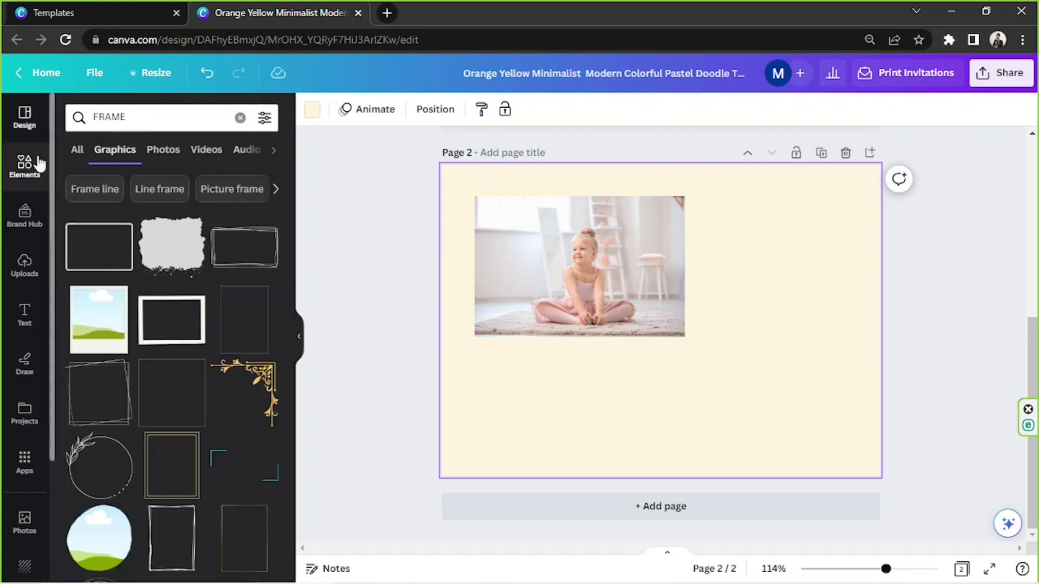
{"action": "left_click", "coordinate": [101, 527]}
Try to fit the girl's photo into the irregular round frame by moving it and changing its layer order, and delete the photo.
{"action": "left_click_drag", "start_coordinate": [498, 282], "coordinate": [488, 311]}
{"action": "left_click", "coordinate": [557, 109]}
{"action": "left_click", "coordinate": [117, 174]}
{"action": "key", "text": "Delete"}
Place the recently used girl's photo again, try to fit it into the irregular round frame, and delete both.
{"action": "left_click", "coordinate": [14, 173]}
{"action": "left_click_drag", "start_coordinate": [166, 230], "coordinate": [352, 244]}
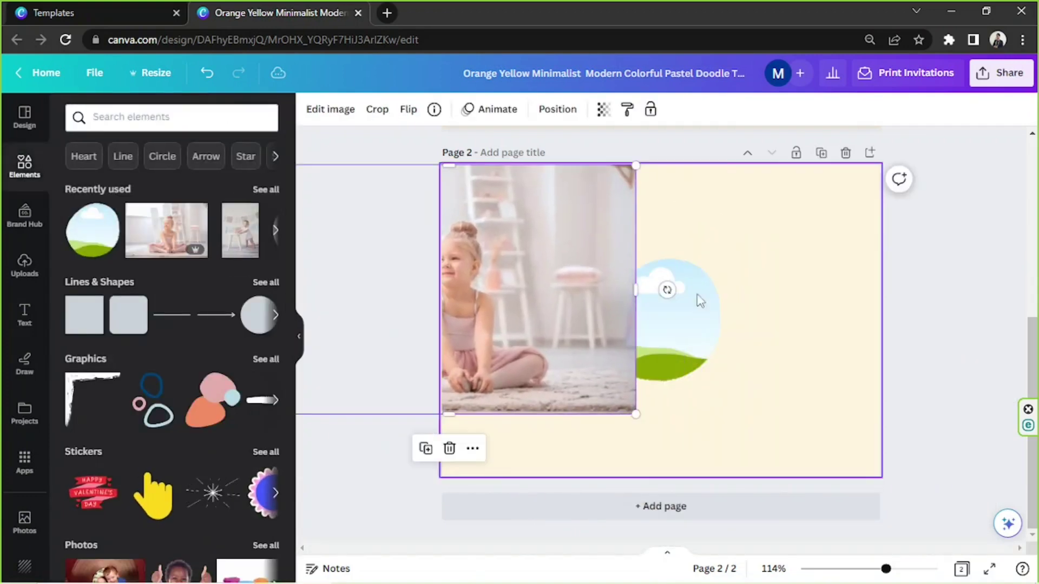
{"action": "right_click", "coordinate": [676, 324]}
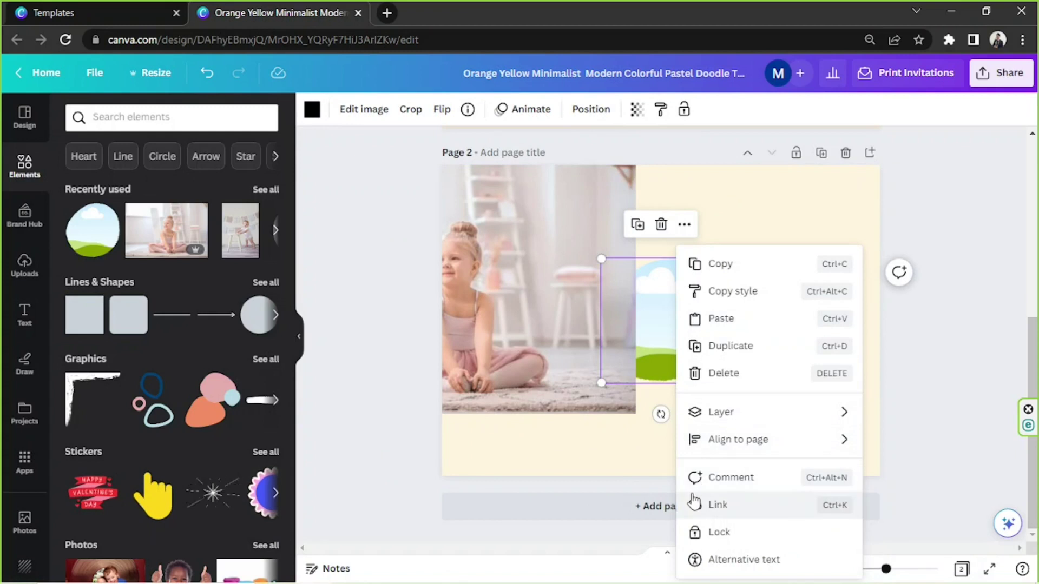
{"action": "left_click", "coordinate": [506, 294]}
{"action": "right_click", "coordinate": [506, 294]}
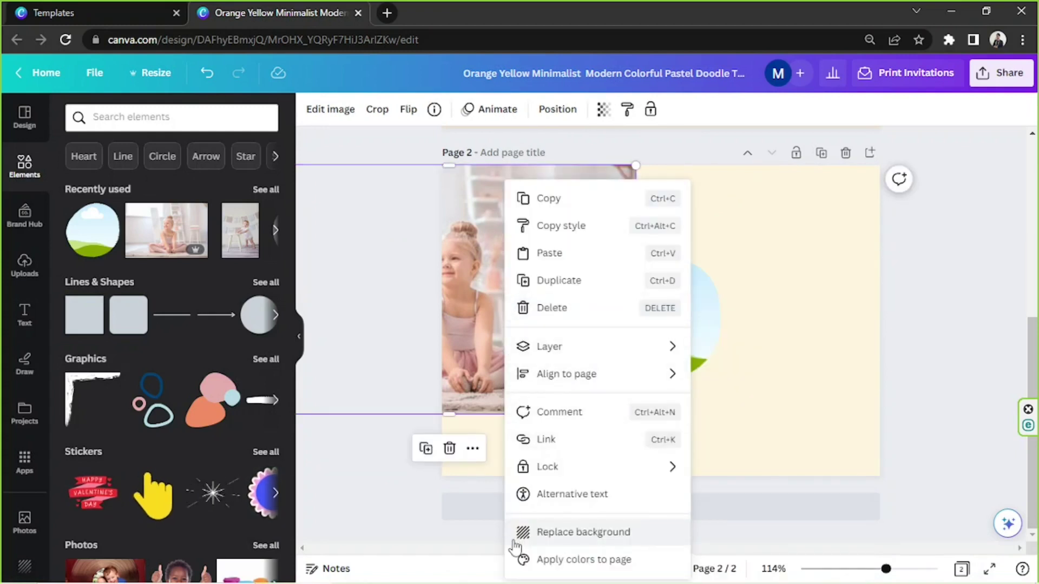
{"action": "left_click", "coordinate": [549, 278]}
{"action": "left_click_drag", "start_coordinate": [548, 278], "coordinate": [555, 324]}
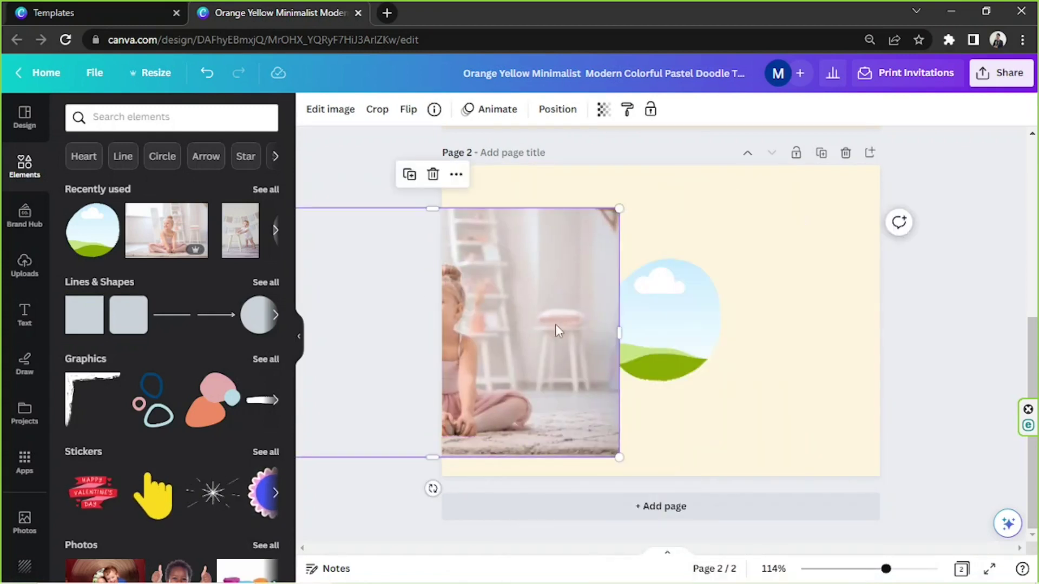
{"action": "key", "text": "Delete"}
{"action": "left_click", "coordinate": [649, 324]}
{"action": "key", "text": "Delete"}
Search the elements for FRAME and add the circular photo frame to page 2.
{"action": "left_click", "coordinate": [156, 116]}
{"action": "type", "text": "FRAME"}
{"action": "key", "text": "Return"}
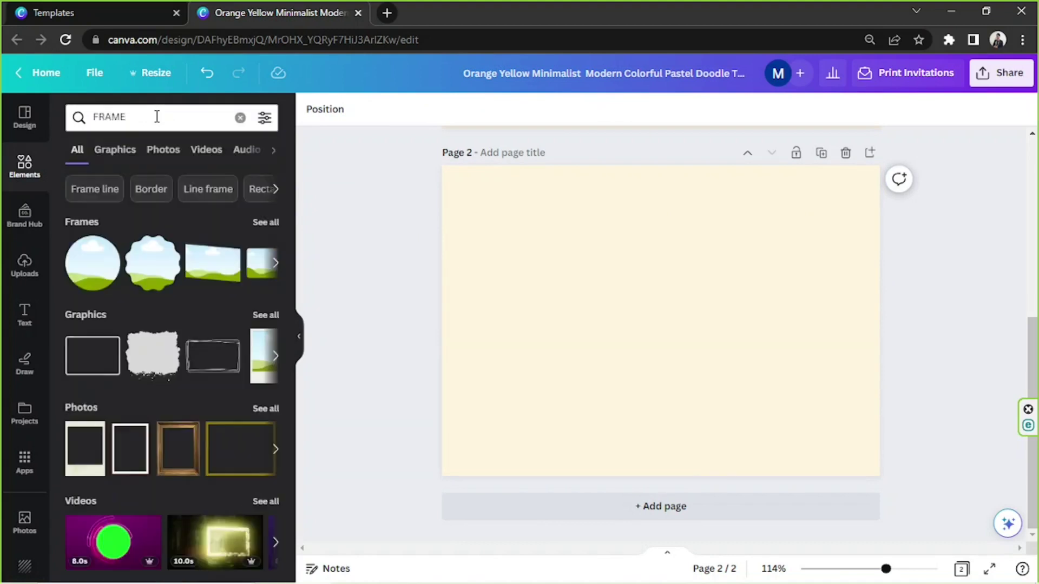
{"action": "left_click", "coordinate": [92, 264]}
Fill the circular frame with the recently used photo of the sitting girl and enlarge it to about 7.5 by 7.5 cm.
{"action": "left_click", "coordinate": [24, 172]}
{"action": "left_click_drag", "start_coordinate": [223, 230], "coordinate": [559, 310]}
{"action": "left_click_drag", "start_coordinate": [583, 238], "coordinate": [485, 212]}
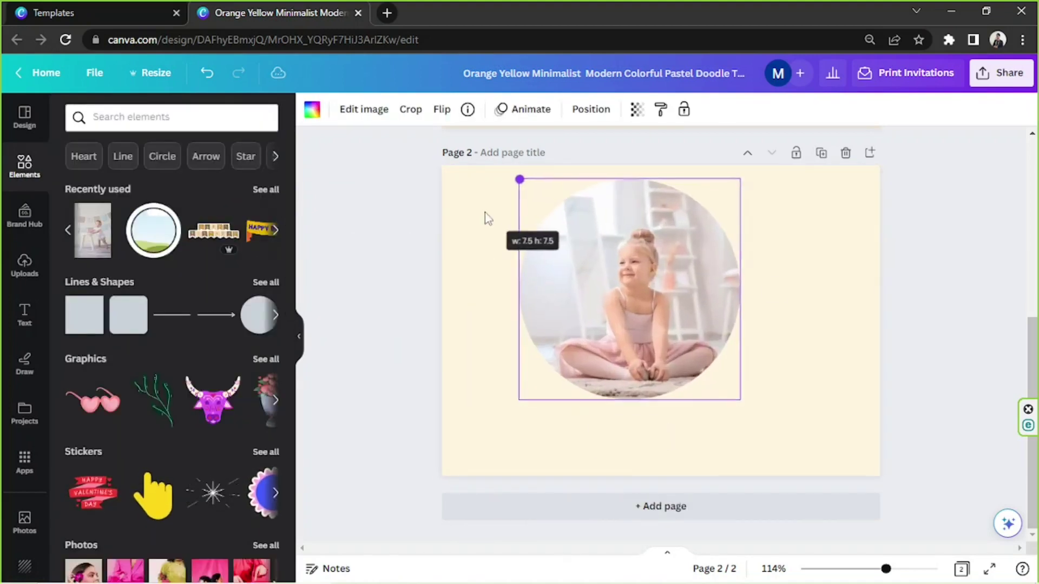
Move the circular photo toward the right of page 2, and enlarge and reposition the girl's picture inside its frame.
{"action": "left_click_drag", "start_coordinate": [630, 273], "coordinate": [727, 290]}
{"action": "double_click", "coordinate": [727, 289]}
{"action": "left_click_drag", "start_coordinate": [561, 416], "coordinate": [514, 446]}
{"action": "left_click_drag", "start_coordinate": [692, 351], "coordinate": [708, 320]}
{"action": "left_click", "coordinate": [358, 198]}
Enlarge the circular photo and place it at the lower-right corner of page 2, extending past the card's edges.
{"action": "left_click_drag", "start_coordinate": [808, 359], "coordinate": [866, 453]}
{"action": "left_click_drag", "start_coordinate": [676, 289], "coordinate": [615, 208]}
{"action": "left_click_drag", "start_coordinate": [732, 288], "coordinate": [759, 302]}
{"action": "left_click", "coordinate": [938, 187]}
Search the elements for CIRCLE and show only the graphics.
{"action": "left_click", "coordinate": [162, 115]}
{"action": "type", "text": "CIRCLE"}
{"action": "key", "text": "Return"}
{"action": "left_click", "coordinate": [124, 149]}
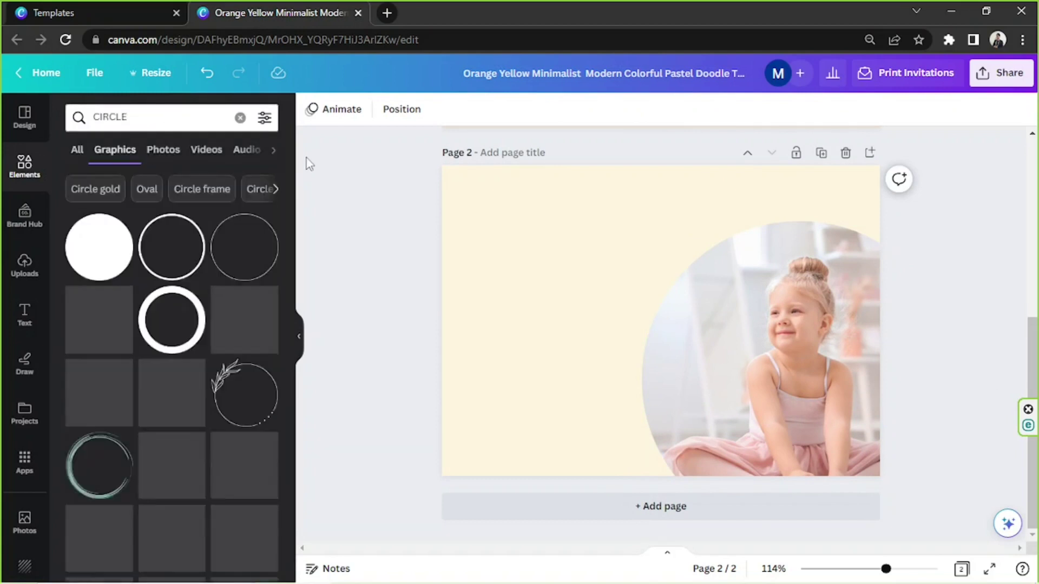
Try the rough-edged brush circle over the girl's photo, enlarge it, and delete it.
{"action": "left_click", "coordinate": [245, 319]}
{"action": "left_click_drag", "start_coordinate": [723, 382], "coordinate": [877, 441]}
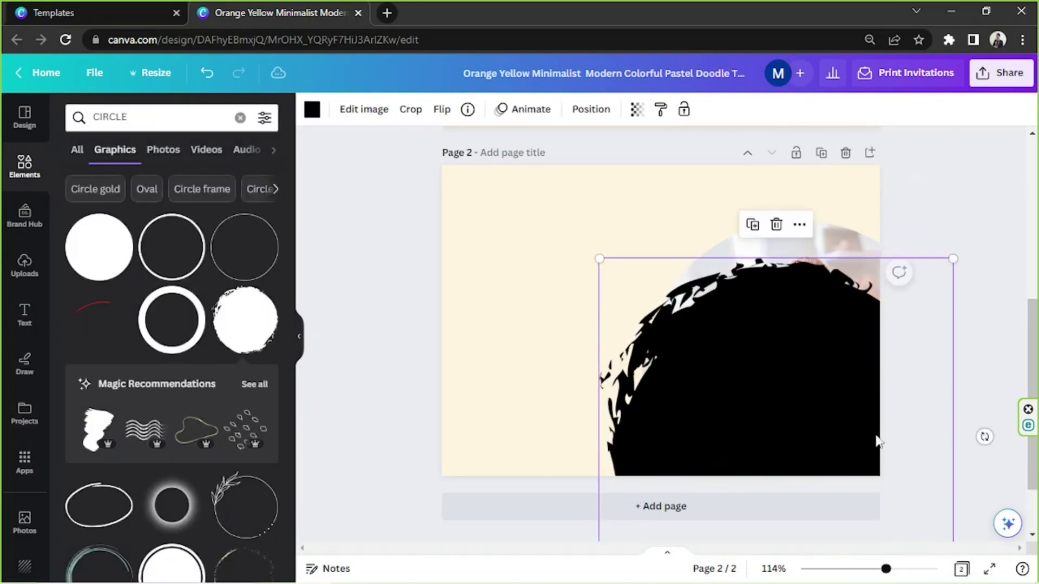
{"action": "scroll", "coordinate": [102, 343], "scroll_direction": "down", "scroll_amount": 3}
{"action": "key", "text": "Delete"}
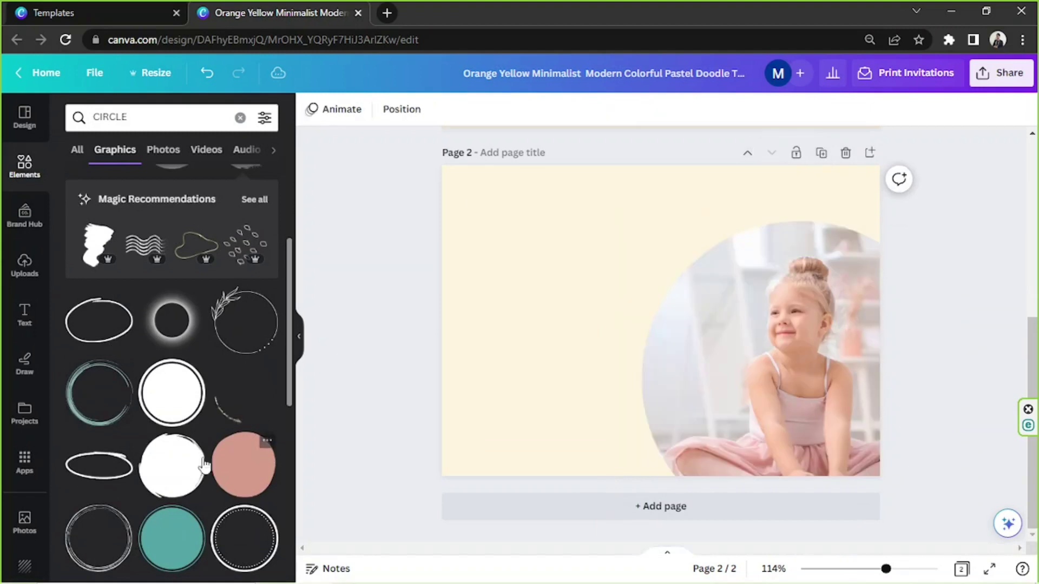
Add the filled circle with brushed outline strokes, enlarge it to about 12.2 by 11.7 cm, and rotate it to about -126° over the photo.
{"action": "left_click", "coordinate": [202, 464]}
{"action": "left_click_drag", "start_coordinate": [725, 381], "coordinate": [973, 575]}
{"action": "left_click_drag", "start_coordinate": [858, 354], "coordinate": [834, 292]}
{"action": "mouse_move", "coordinate": [961, 370]}
{"action": "left_mouse_down"}
{"action": "mouse_move", "coordinate": [777, 302]}
{"action": "mouse_move", "coordinate": [712, 315]}
{"action": "mouse_move", "coordinate": [793, 357]}
{"action": "left_mouse_up"}
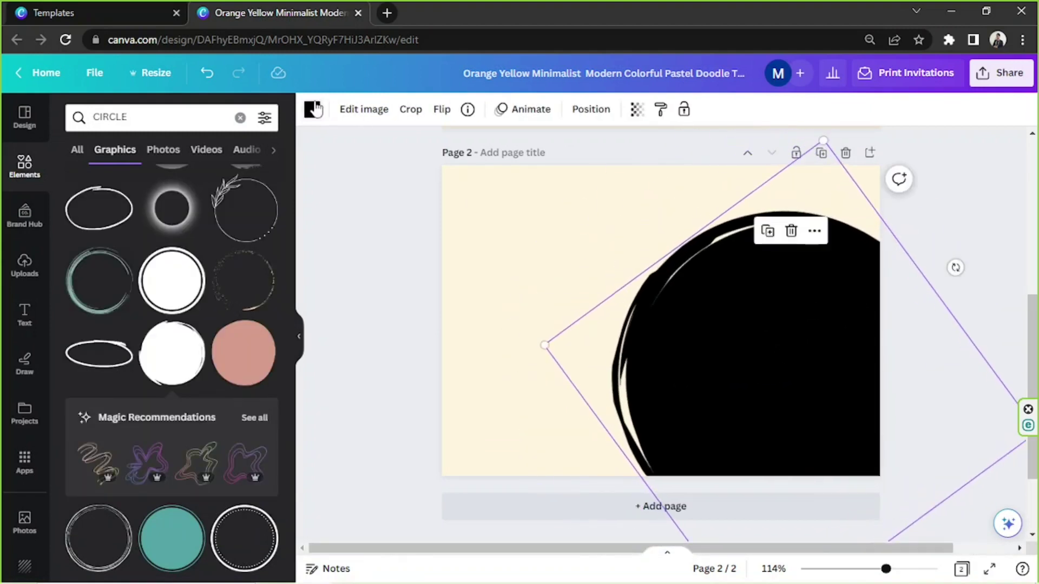
Recolour the brushed circle with the photo's greyish-pink tone and send it behind the girl's photo.
{"action": "left_click", "coordinate": [313, 109]}
{"action": "left_click", "coordinate": [193, 383]}
{"action": "left_click", "coordinate": [591, 109]}
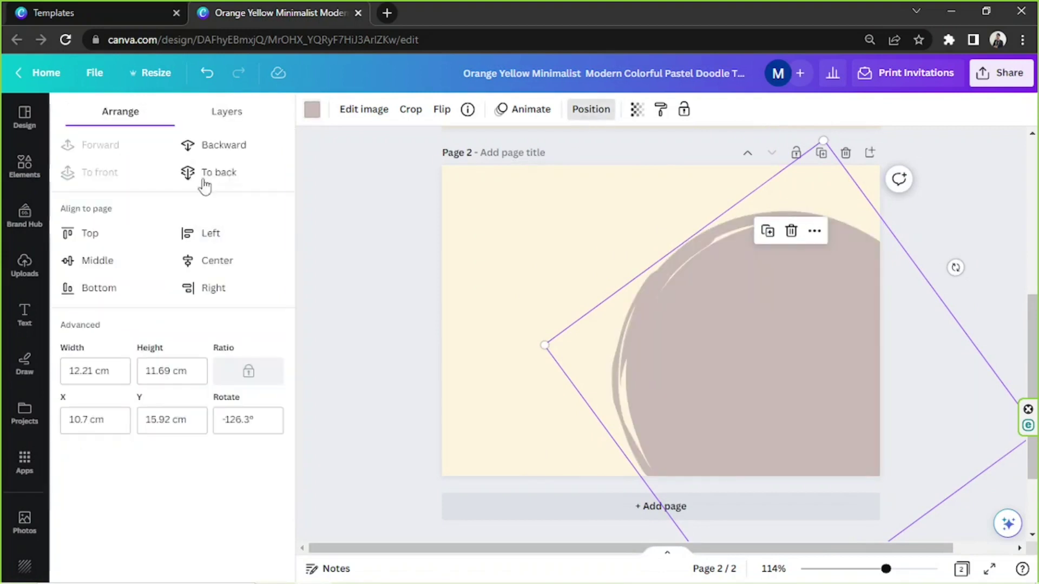
{"action": "left_click", "coordinate": [210, 172]}
Enlarge the greyish-pink circle slightly and reposition it to form a brushed border around the circular photo.
{"action": "left_click_drag", "start_coordinate": [822, 142], "coordinate": [858, 87]}
{"action": "mouse_move", "coordinate": [849, 193]}
{"action": "left_mouse_down"}
{"action": "mouse_move", "coordinate": [850, 229]}
{"action": "mouse_move", "coordinate": [867, 231]}
{"action": "left_mouse_up"}
{"action": "left_click", "coordinate": [557, 168]}
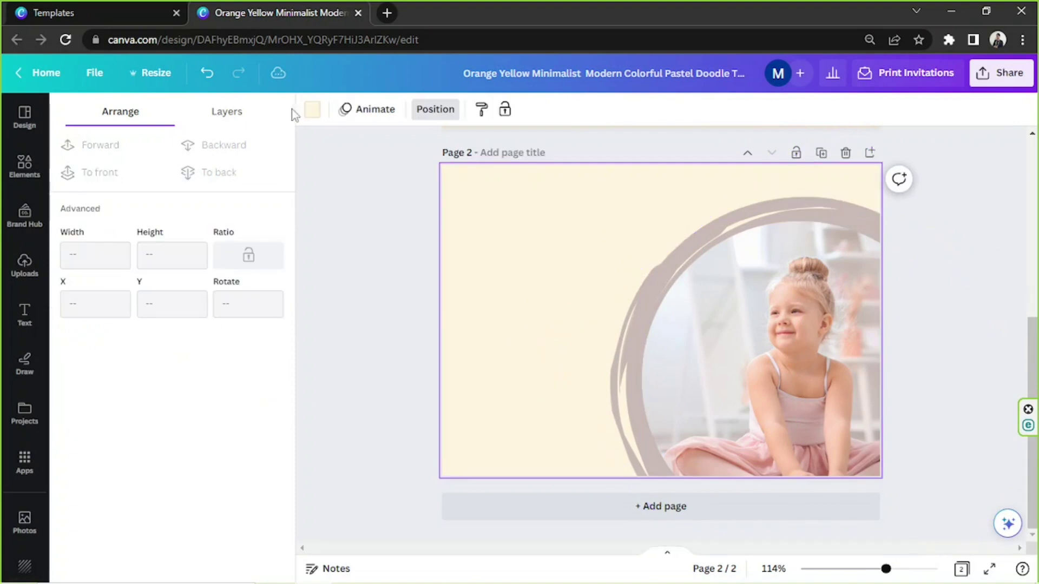
Change the background of page 2 to the light peach colour #FFE6DF and leave everything deselected.
{"action": "left_click", "coordinate": [313, 110]}
{"action": "left_click", "coordinate": [80, 192]}
{"action": "left_click", "coordinate": [98, 344]}
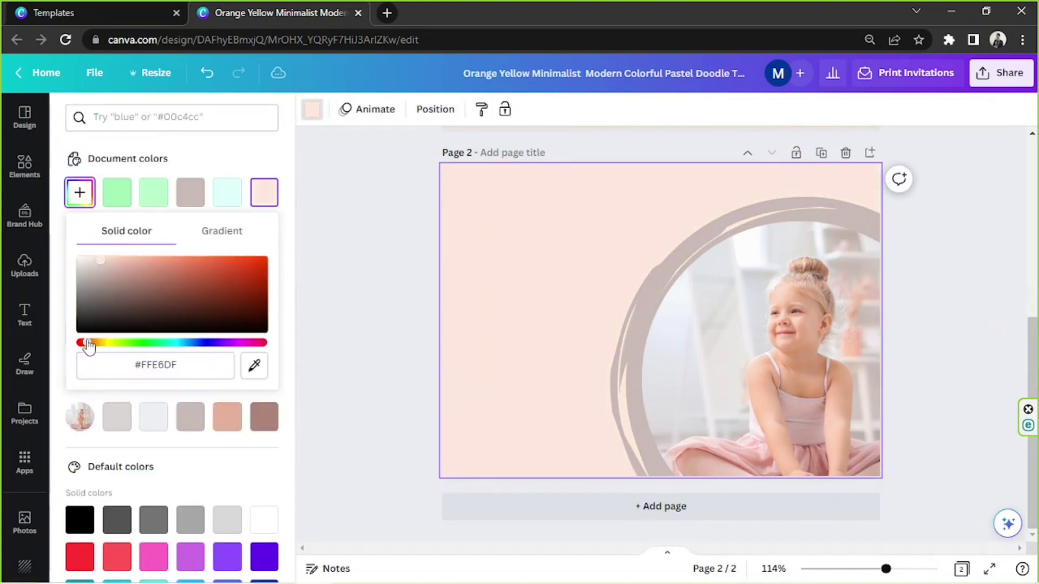
{"action": "left_click", "coordinate": [375, 299]}
{"action": "left_click", "coordinate": [562, 342]}
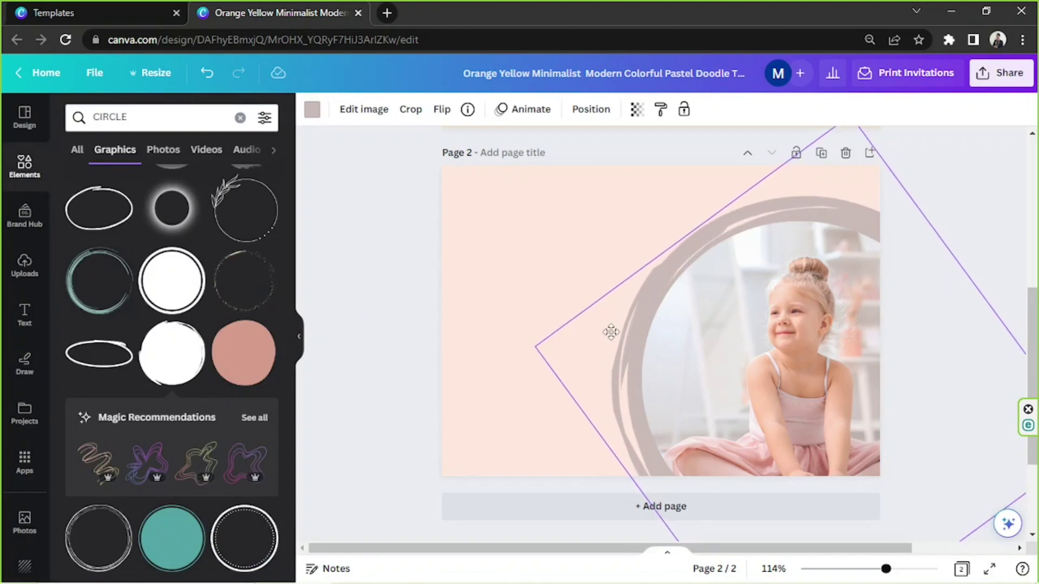
{"action": "left_click", "coordinate": [378, 257]}
Search the graphics for HAPPY BIRTHDAY and browse the lettering designs.
{"action": "left_click", "coordinate": [121, 114]}
{"action": "double_click", "coordinate": [136, 108]}
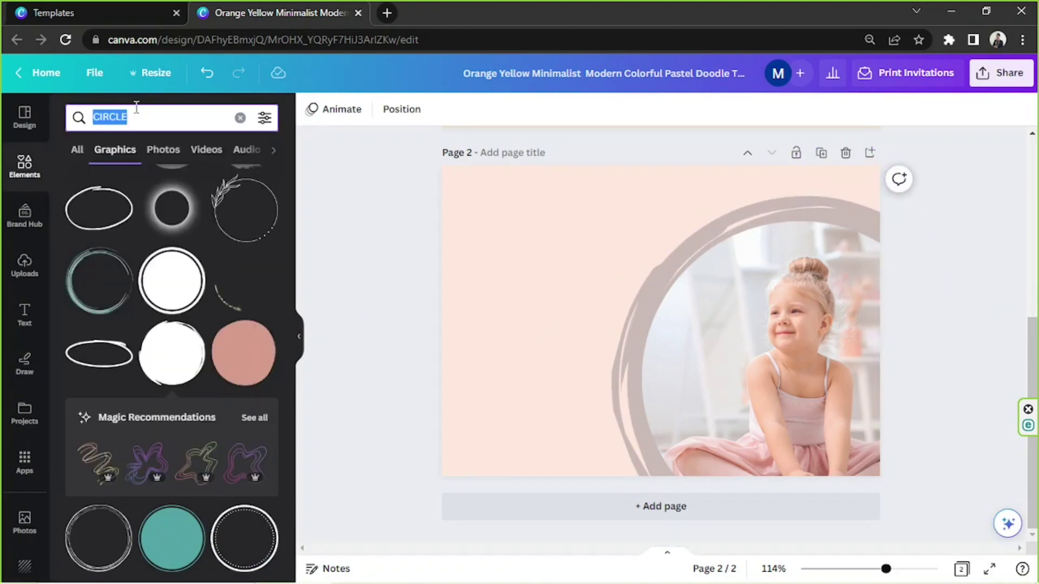
{"action": "type", "text": "HAPPY BIRTHDAY"}
{"action": "key", "text": "Return"}
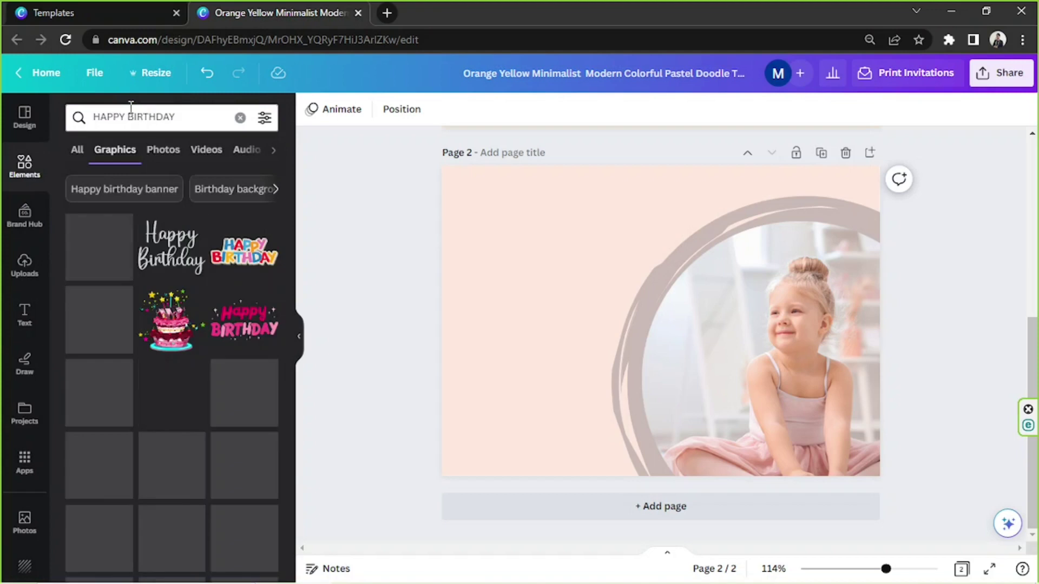
{"action": "scroll", "coordinate": [268, 267], "scroll_direction": "down", "scroll_amount": 6}
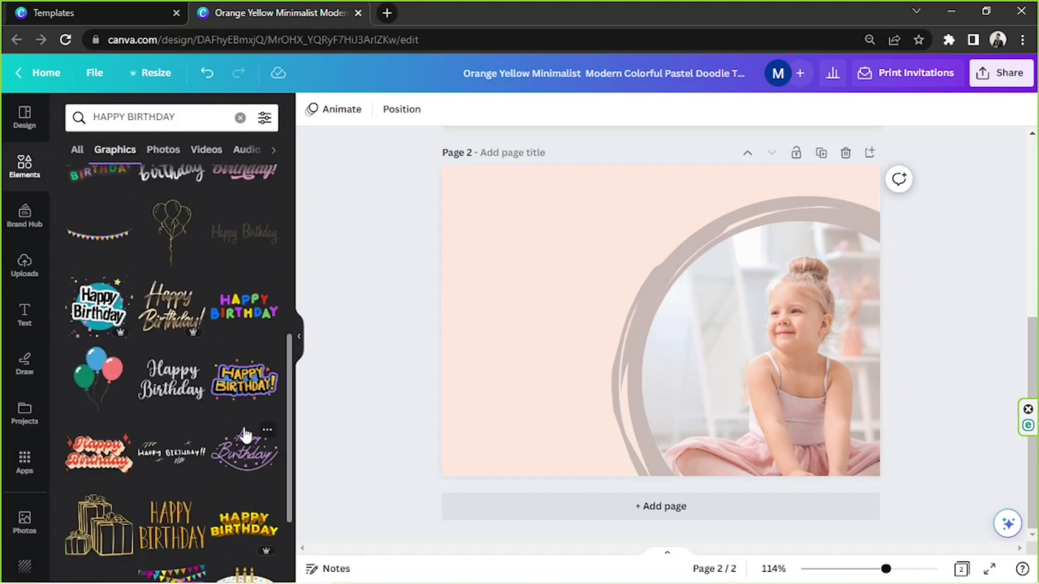
Add the purple handwritten Happy Birthday graphic, enlarge it to half the card's width, and place it in the upper-left area of page 2.
{"action": "left_click", "coordinate": [245, 433]}
{"action": "left_click_drag", "start_coordinate": [622, 319], "coordinate": [552, 241]}
{"action": "left_click_drag", "start_coordinate": [642, 301], "coordinate": [664, 322]}
{"action": "left_click_drag", "start_coordinate": [587, 258], "coordinate": [587, 255]}
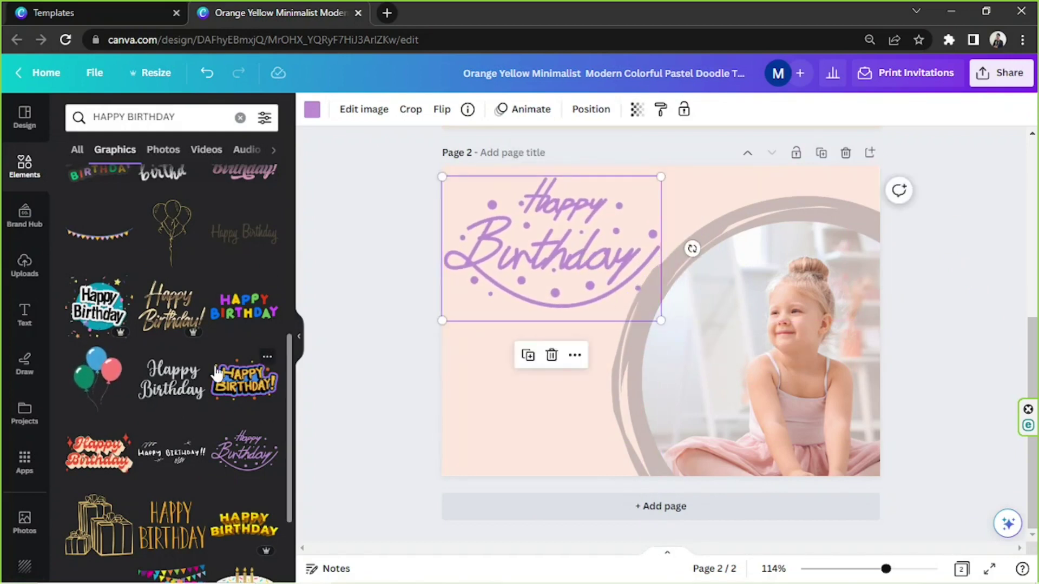
Browse further through the HAPPY BIRTHDAY graphics to compare alternative lettering designs.
{"action": "scroll", "coordinate": [216, 374], "scroll_direction": "down", "scroll_amount": 7}
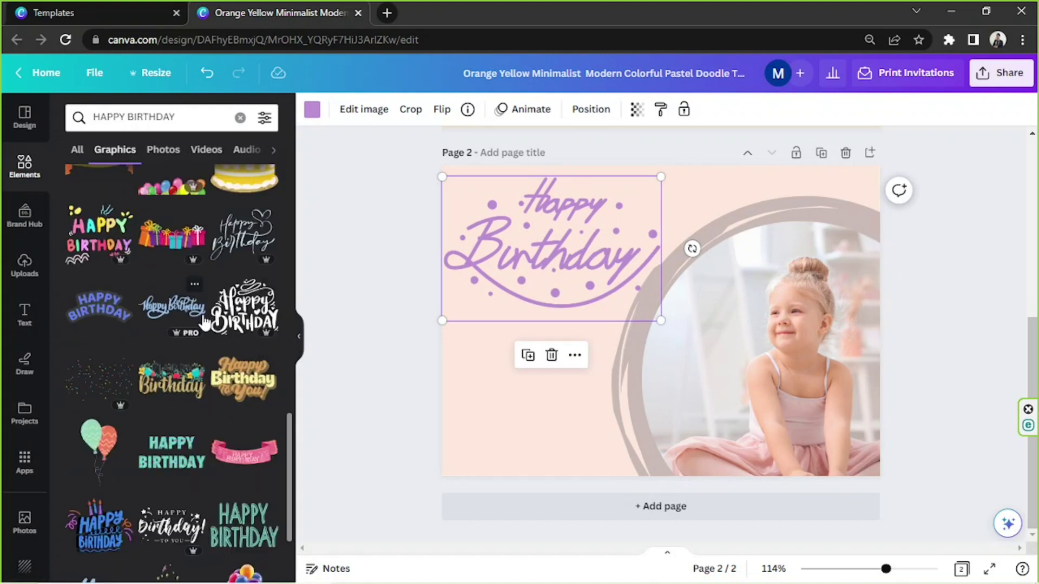
{"action": "scroll", "coordinate": [205, 324], "scroll_direction": "down", "scroll_amount": 10}
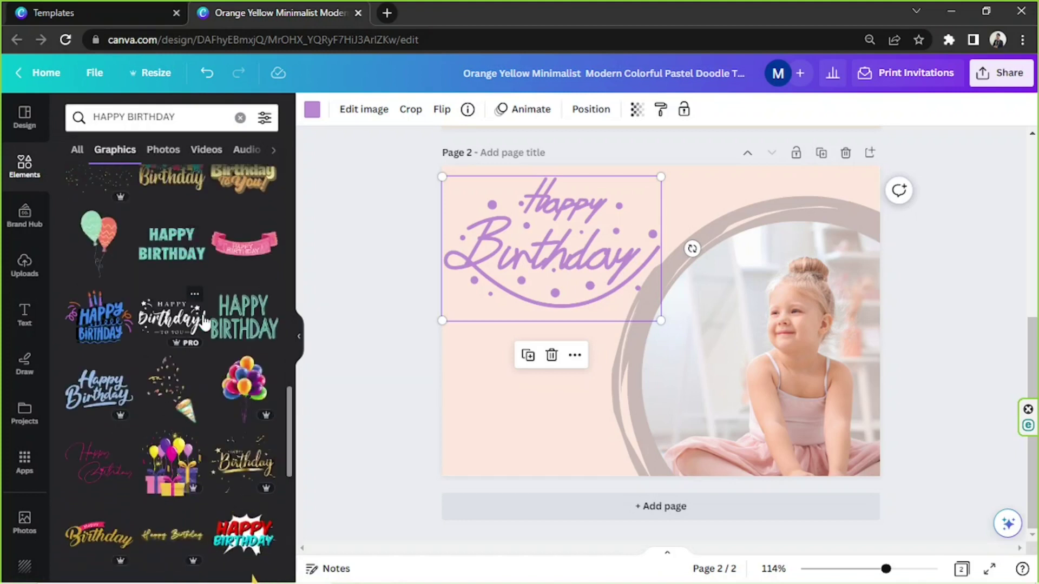
{"action": "scroll", "coordinate": [204, 324], "scroll_direction": "down", "scroll_amount": 3}
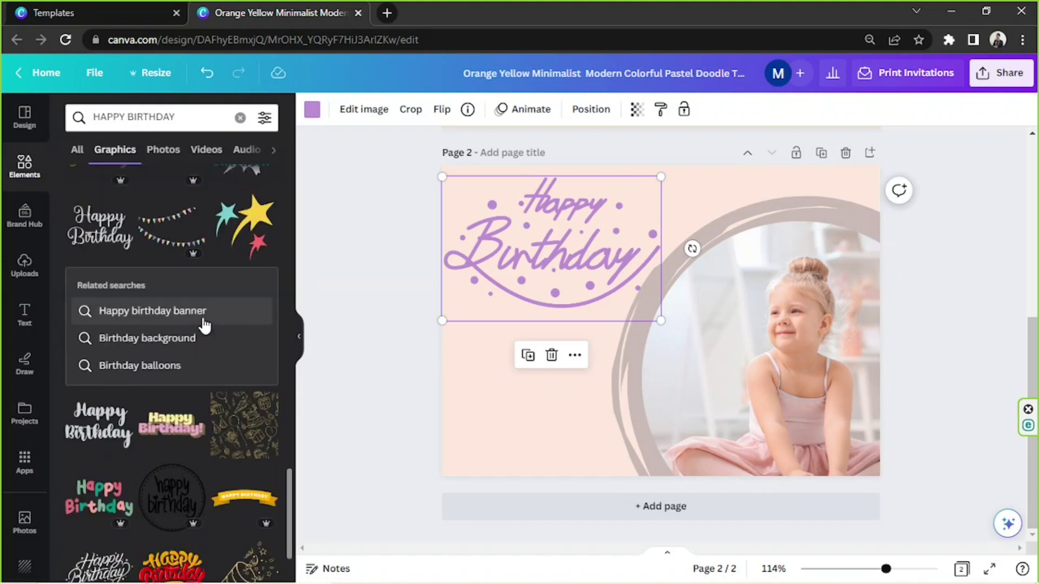
{"action": "scroll", "coordinate": [205, 324], "scroll_direction": "down", "scroll_amount": 7}
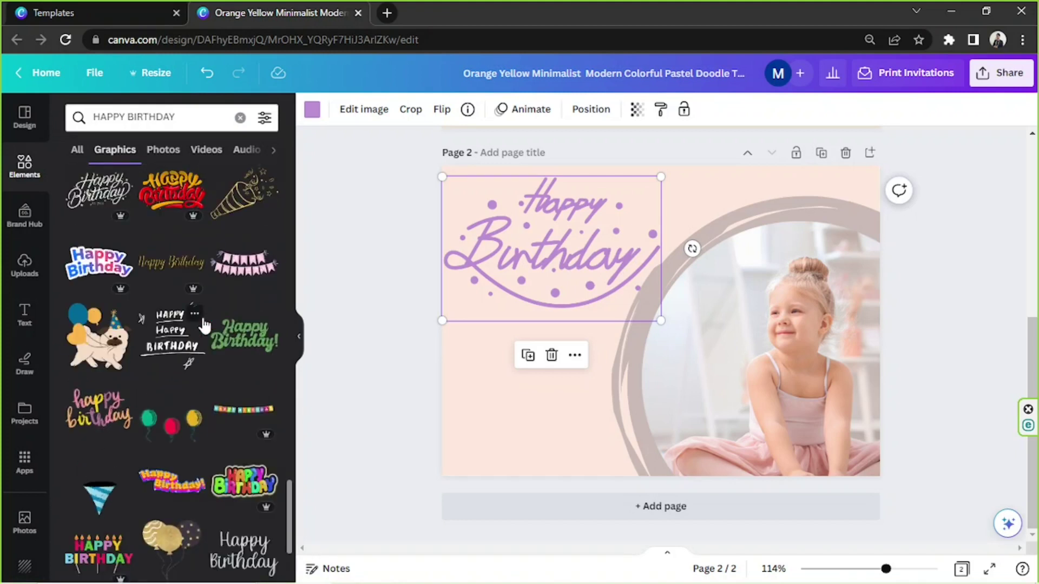
{"action": "scroll", "coordinate": [205, 324], "scroll_direction": "down", "scroll_amount": 3}
{"action": "scroll", "coordinate": [204, 326], "scroll_direction": "down", "scroll_amount": 3}
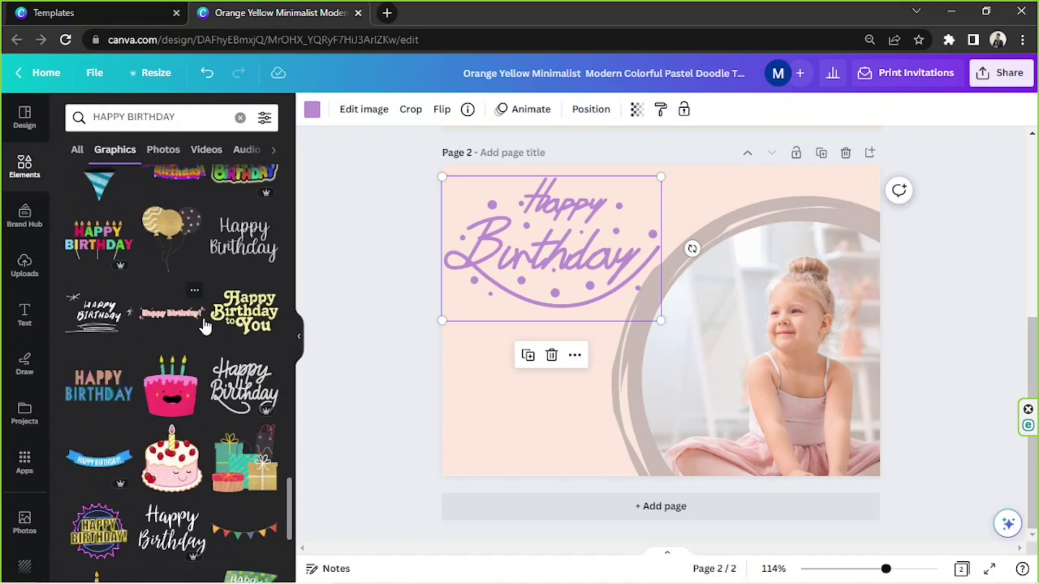
{"action": "scroll", "coordinate": [205, 324], "scroll_direction": "down", "scroll_amount": 4}
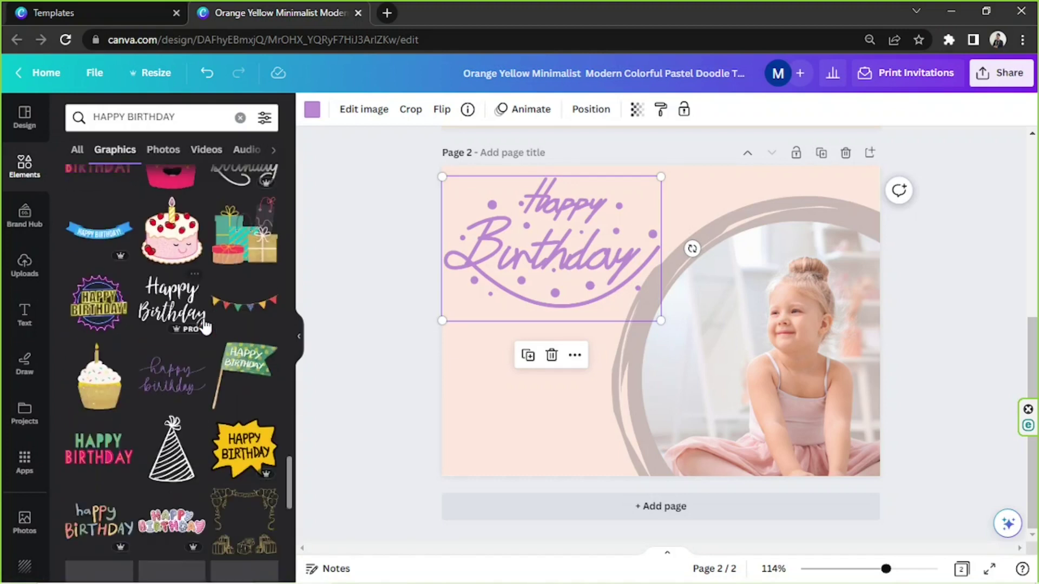
{"action": "scroll", "coordinate": [204, 325], "scroll_direction": "down", "scroll_amount": 1}
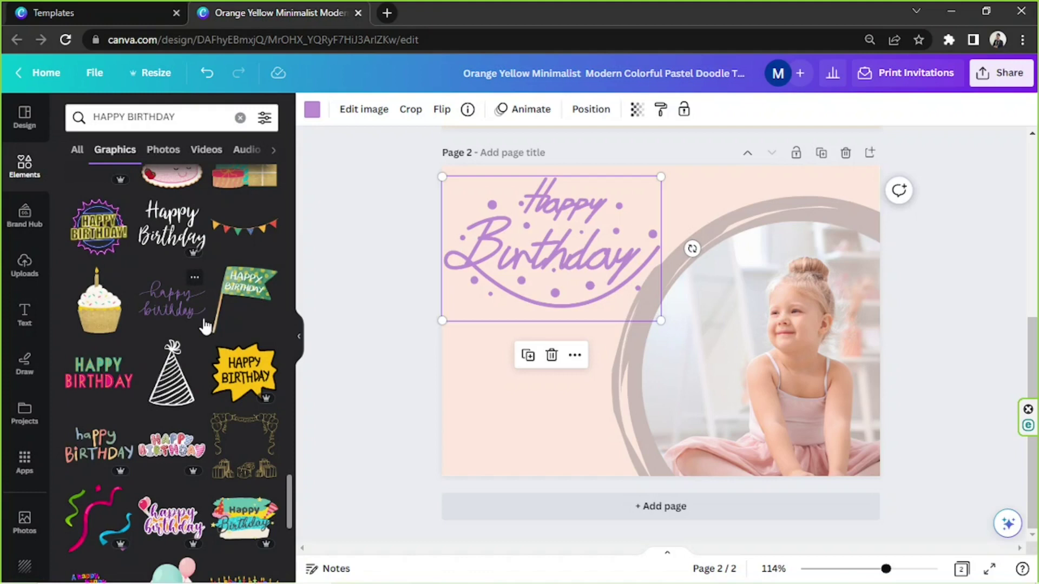
Recolour the purple Happy Birthday lettering with the dusty brown photo colour and shrink it within the upper-left area.
{"action": "left_click", "coordinate": [311, 110]}
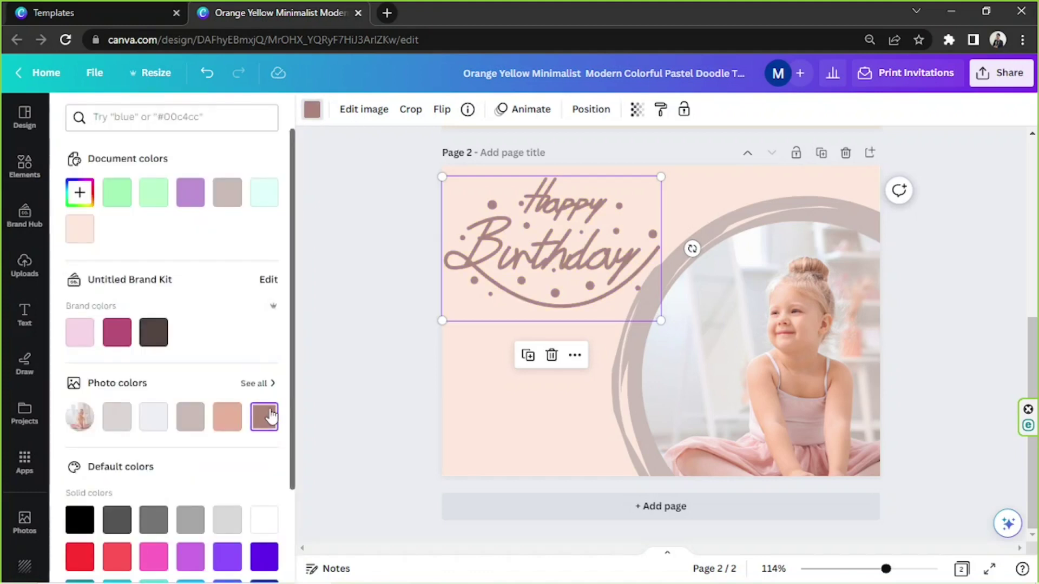
{"action": "key", "text": "Escape"}
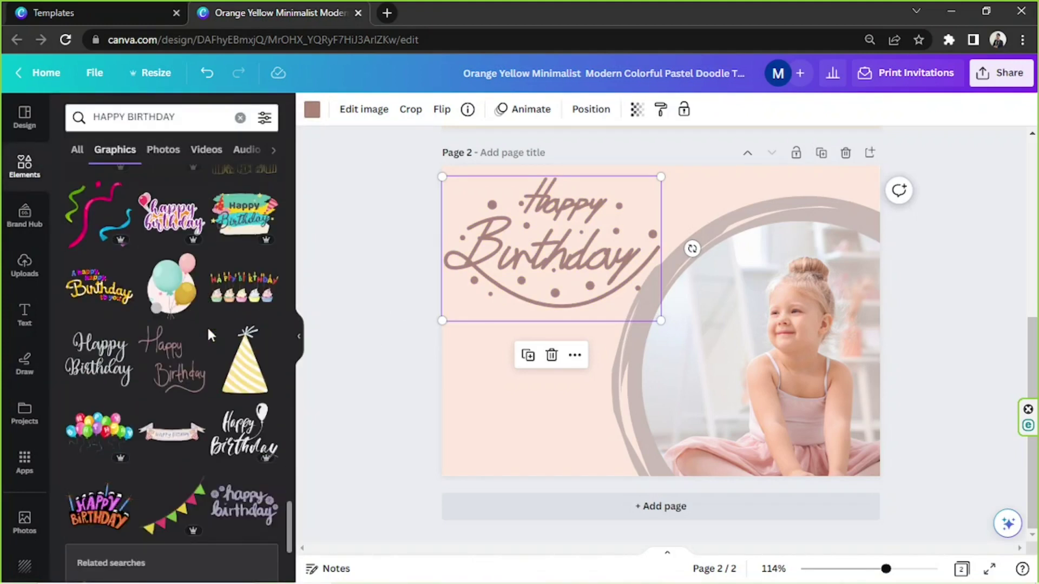
{"action": "scroll", "coordinate": [208, 326], "scroll_direction": "down", "scroll_amount": 5}
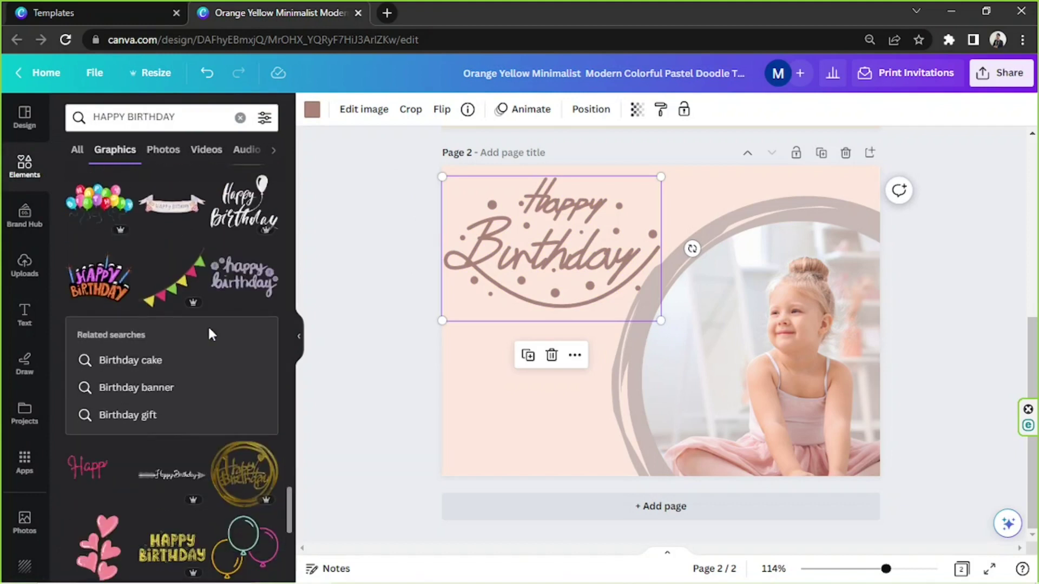
{"action": "scroll", "coordinate": [208, 325], "scroll_direction": "down", "scroll_amount": 4}
{"action": "left_click_drag", "start_coordinate": [661, 320], "coordinate": [617, 290]}
{"action": "left_click_drag", "start_coordinate": [580, 258], "coordinate": [593, 265]}
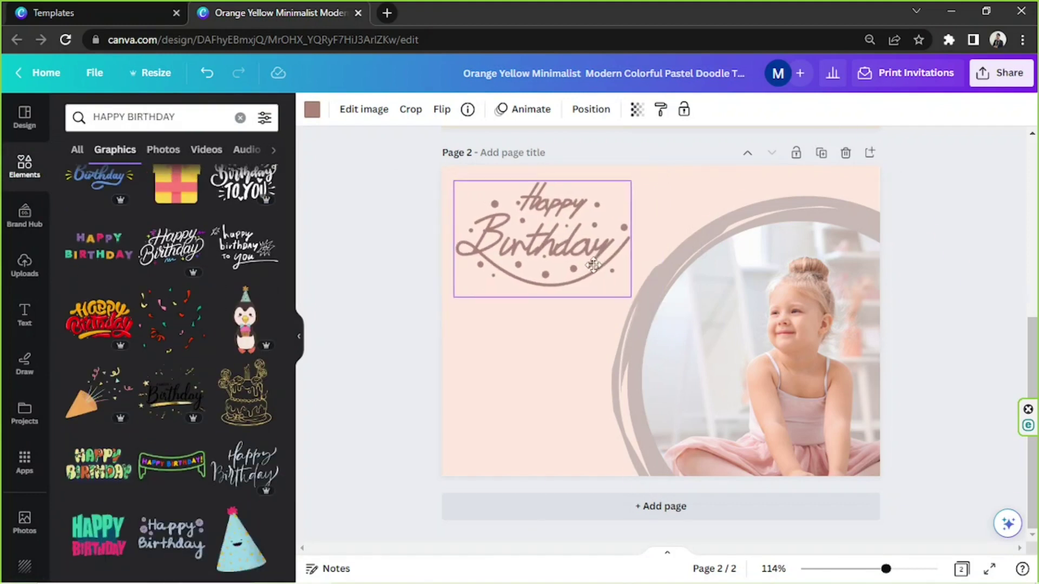
{"action": "left_click", "coordinate": [401, 269]}
Add a text box below the Happy Birthday lettering and replace its placeholder text with the girl's first name.
{"action": "left_click", "coordinate": [25, 314]}
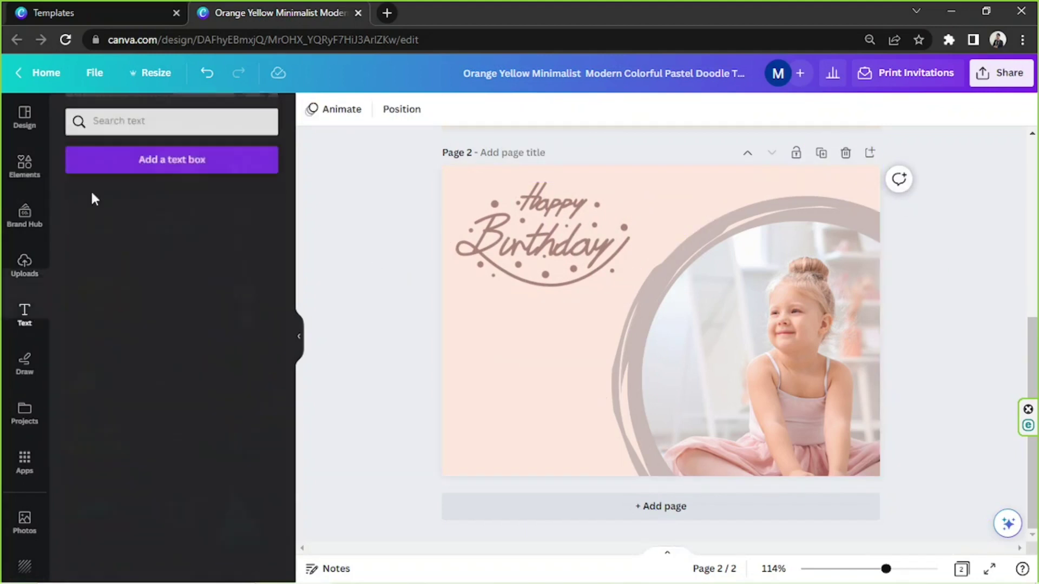
{"action": "left_click", "coordinate": [129, 158]}
{"action": "left_click_drag", "start_coordinate": [599, 312], "coordinate": [455, 296]}
{"action": "left_click", "coordinate": [570, 319]}
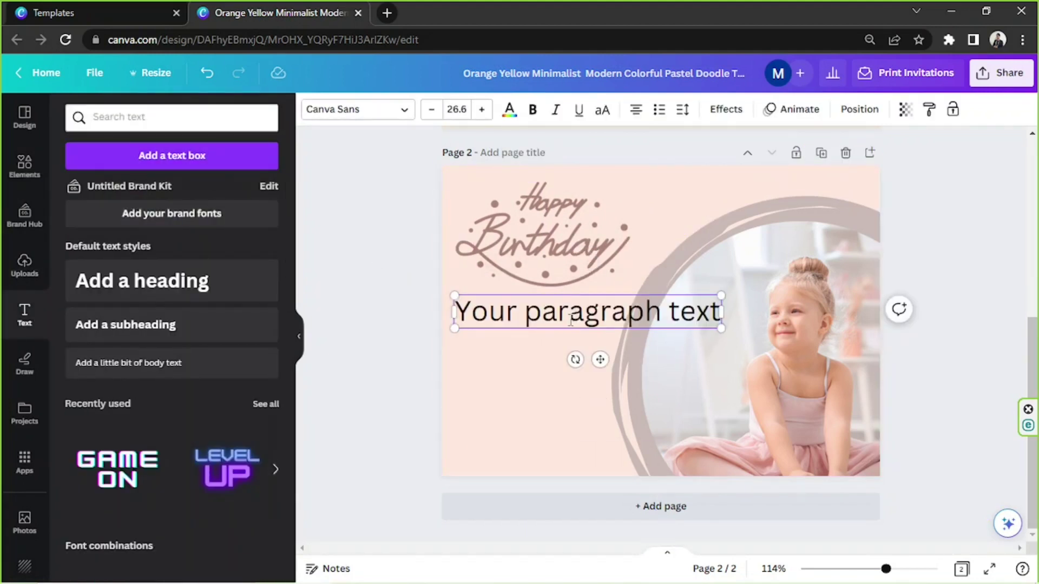
{"action": "key", "text": "ctrl+a"}
{"action": "type", "text": "G"}
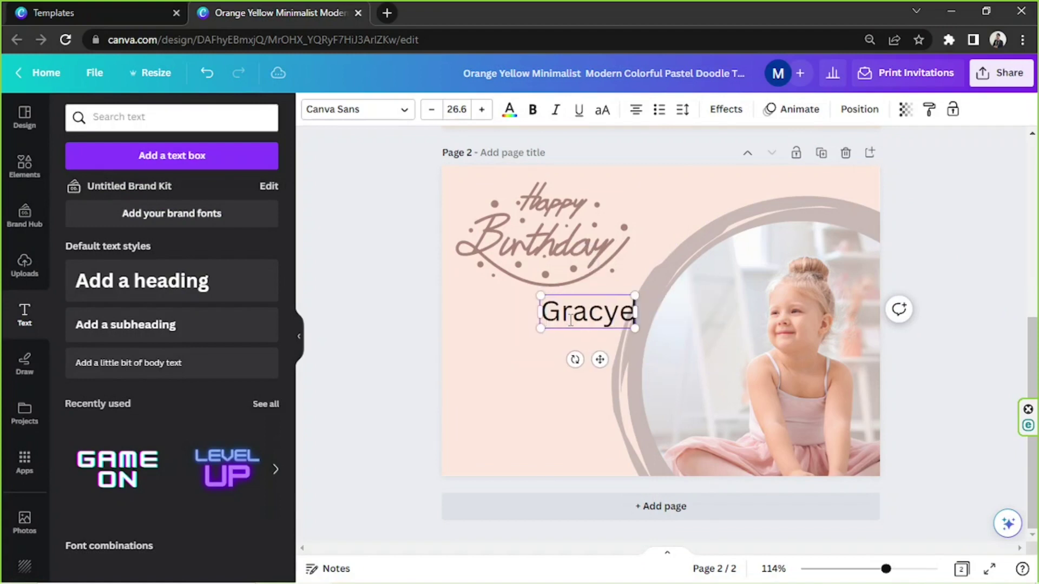
{"action": "type", "text": "racie"}
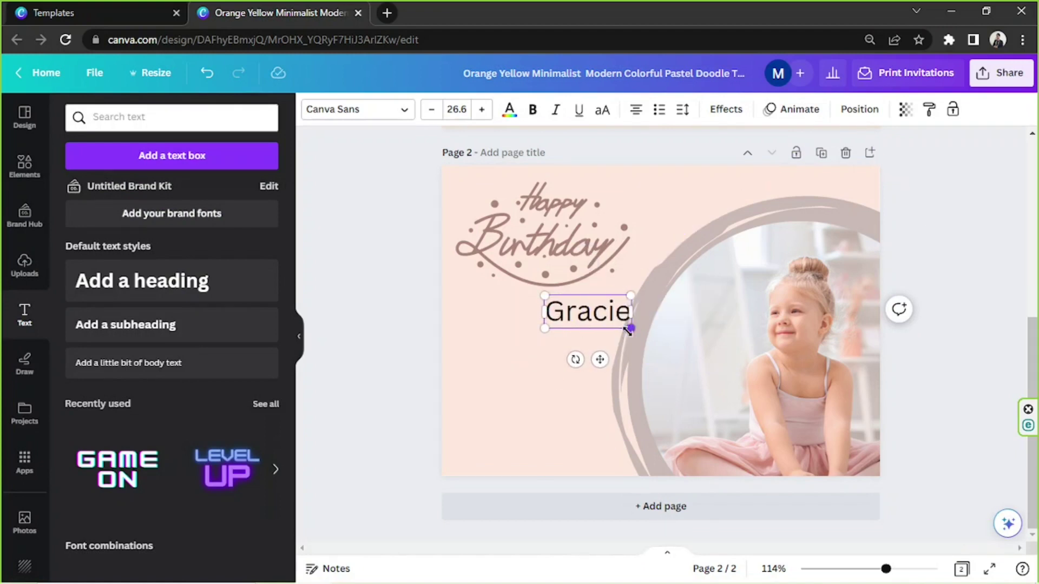
Set the name text in the Playlist Script font and enlarge it to size 92.
{"action": "left_click_drag", "start_coordinate": [627, 327], "coordinate": [766, 383]}
{"action": "left_click_drag", "start_coordinate": [693, 383], "coordinate": [613, 409]}
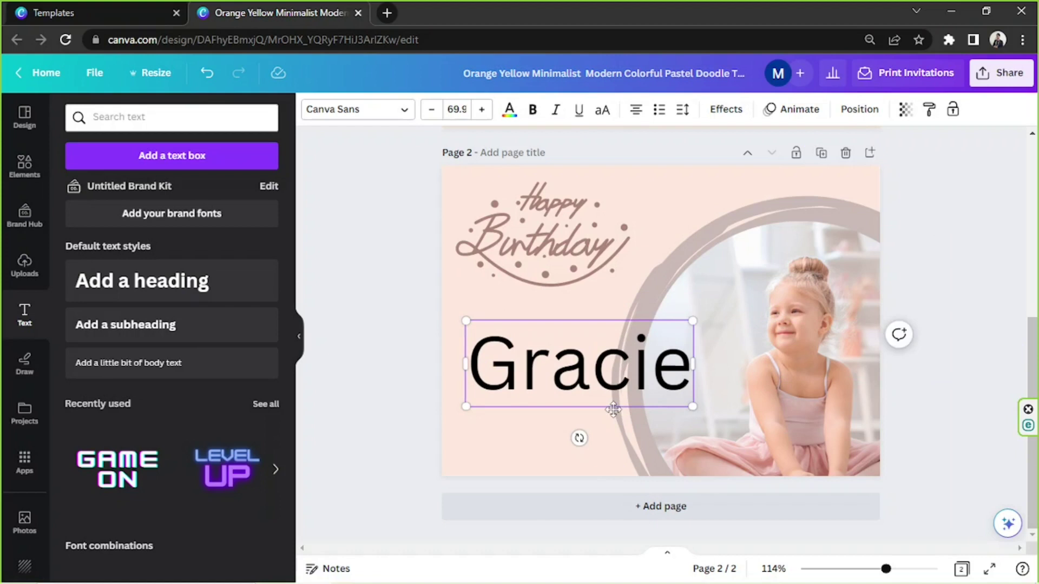
{"action": "left_click", "coordinate": [380, 114]}
{"action": "left_click", "coordinate": [185, 292]}
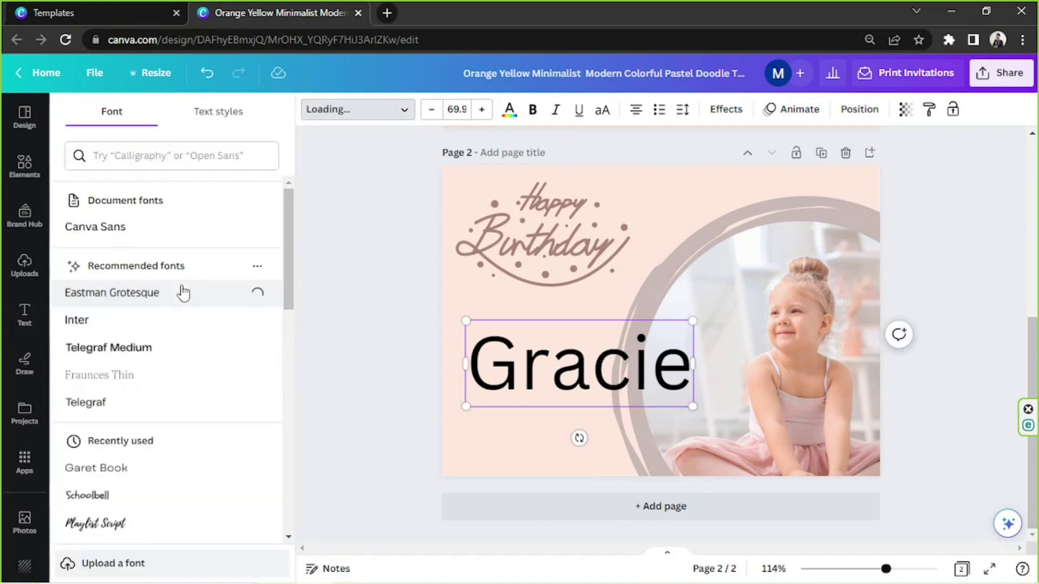
{"action": "left_click", "coordinate": [132, 524]}
{"action": "scroll", "coordinate": [164, 300], "scroll_direction": "down", "scroll_amount": 5}
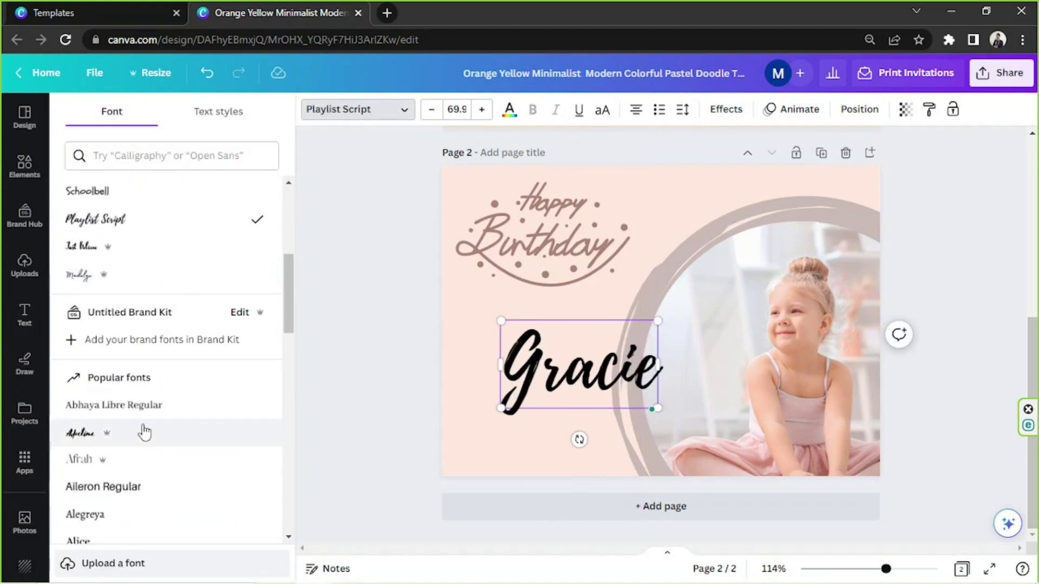
{"action": "scroll", "coordinate": [144, 431], "scroll_direction": "down", "scroll_amount": 3}
{"action": "left_click_drag", "start_coordinate": [657, 320], "coordinate": [708, 292]}
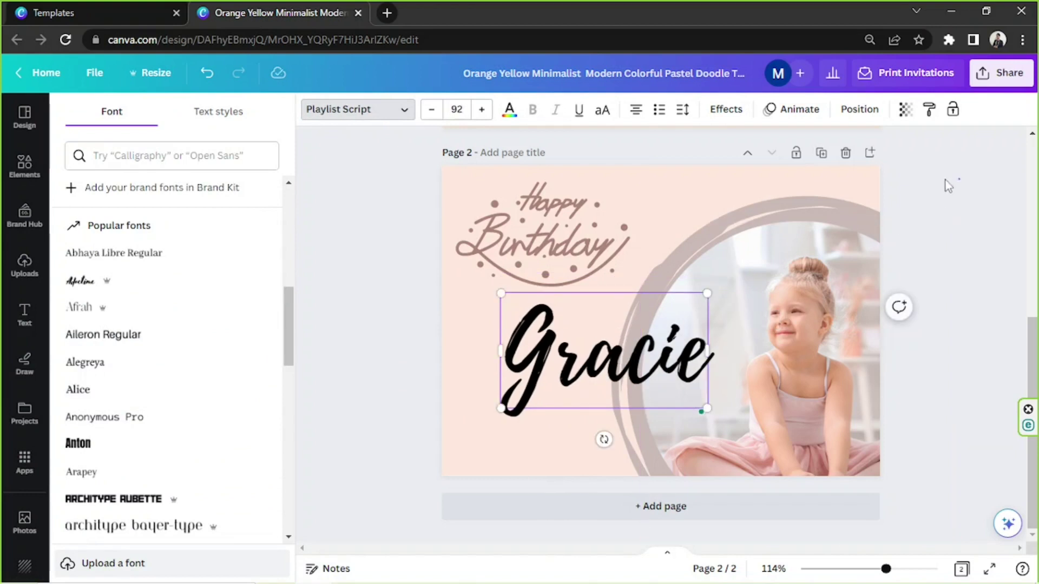
Shrink the circular photo and its brushed border together, placing them in the lower-right corner of page 2.
{"action": "left_click_drag", "start_coordinate": [945, 180], "coordinate": [708, 257]}
{"action": "scroll", "coordinate": [705, 357], "scroll_direction": "up", "scroll_amount": 1}
{"action": "scroll", "coordinate": [692, 331], "scroll_direction": "down", "scroll_amount": 1}
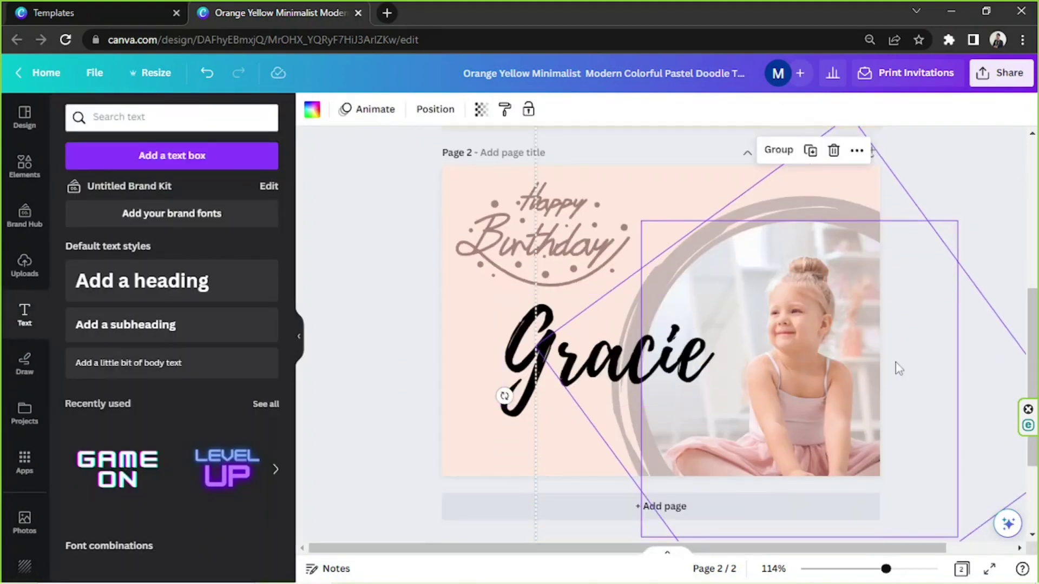
{"action": "scroll", "coordinate": [683, 421], "scroll_direction": "down", "scroll_amount": 3}
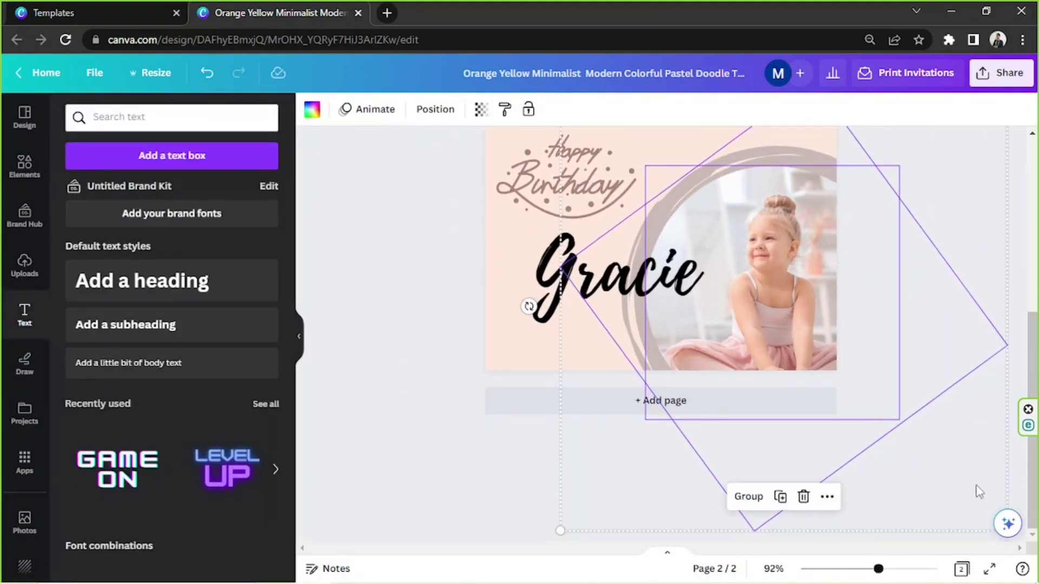
{"action": "left_click_drag", "start_coordinate": [560, 530], "coordinate": [636, 455]}
{"action": "left_click_drag", "start_coordinate": [870, 374], "coordinate": [830, 380]}
{"action": "scroll", "coordinate": [404, 306], "scroll_direction": "up", "scroll_amount": 1}
{"action": "scroll", "coordinate": [885, 485], "scroll_direction": "up", "scroll_amount": 5}
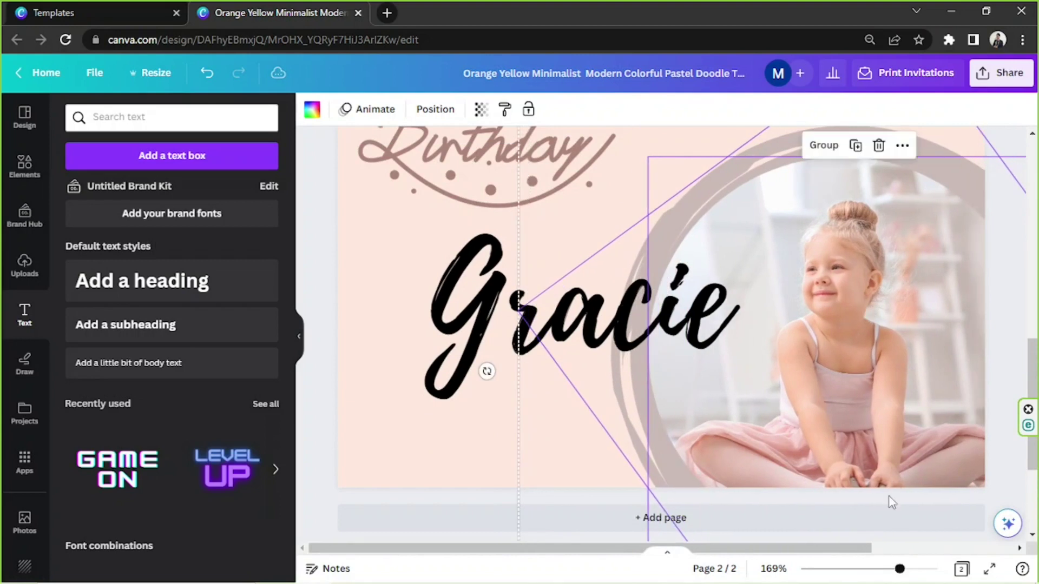
{"action": "left_click_drag", "start_coordinate": [903, 569], "coordinate": [889, 569]}
{"action": "left_click", "coordinate": [969, 216]}
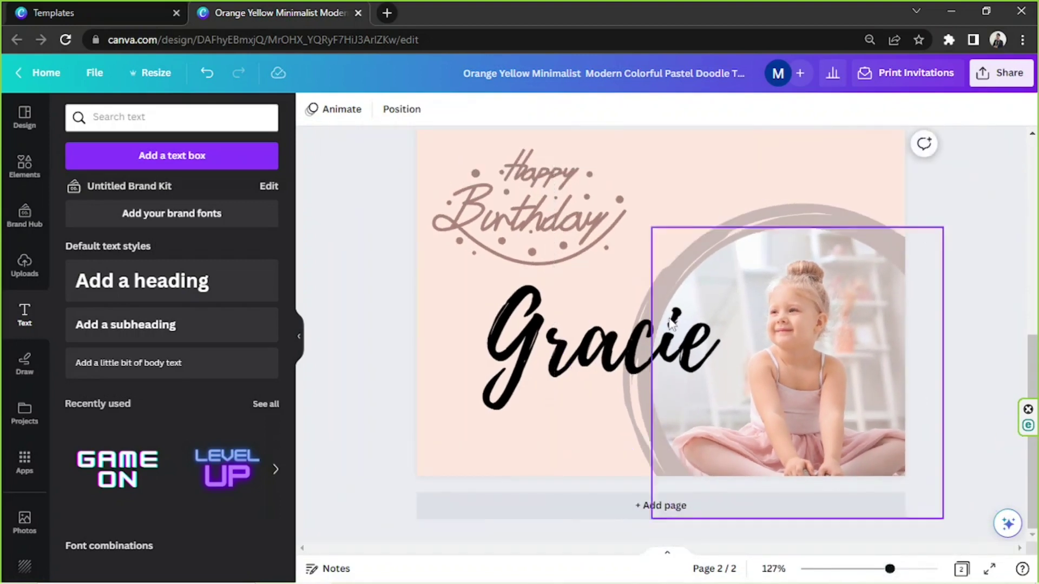
Nudge the Happy Birthday lettering to the right and tilt the name text upward across the left side of the circular border.
{"action": "left_click_drag", "start_coordinate": [575, 227], "coordinate": [609, 226]}
{"action": "left_click_drag", "start_coordinate": [617, 360], "coordinate": [656, 336]}
{"action": "left_click_drag", "start_coordinate": [697, 411], "coordinate": [697, 403]}
{"action": "left_click_drag", "start_coordinate": [672, 326], "coordinate": [645, 353]}
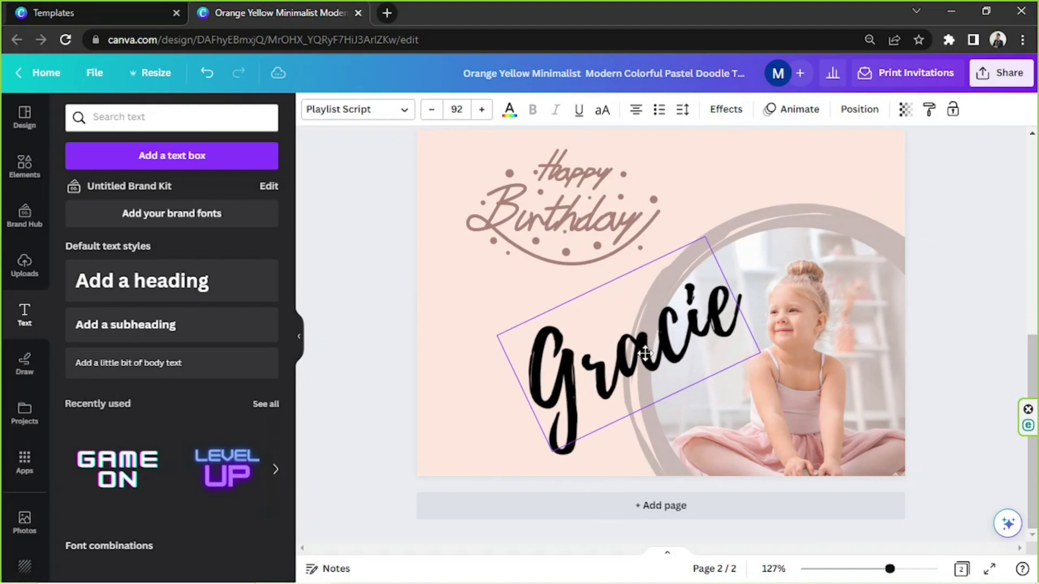
{"action": "left_click_drag", "start_coordinate": [670, 431], "coordinate": [662, 435]}
{"action": "left_click_drag", "start_coordinate": [652, 343], "coordinate": [646, 357]}
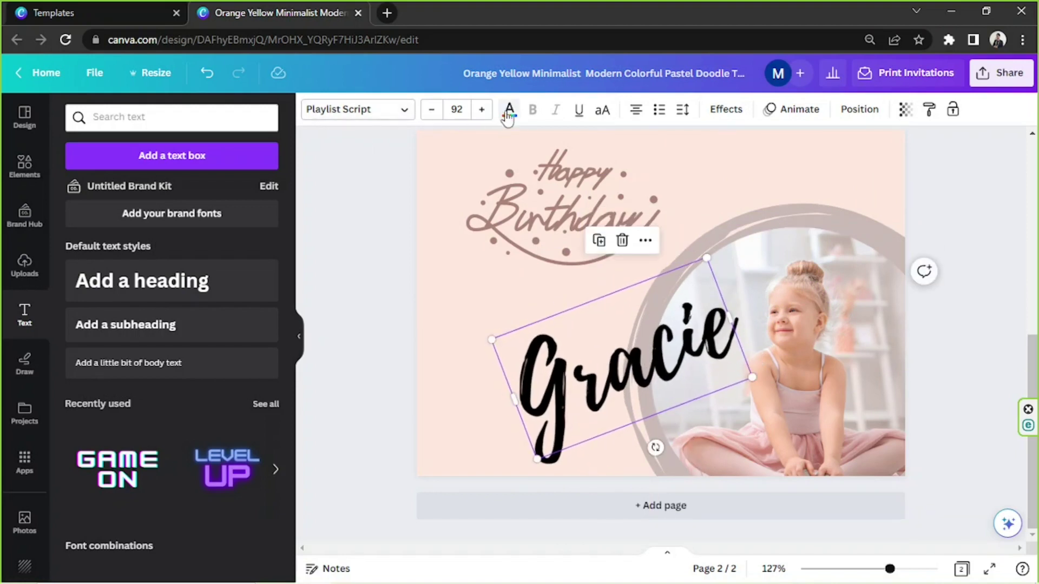
Colour the name text with the dark brown brand colour and move the Happy Birthday lettering back toward the upper-left corner.
{"action": "left_click", "coordinate": [508, 111]}
{"action": "left_click", "coordinate": [161, 340]}
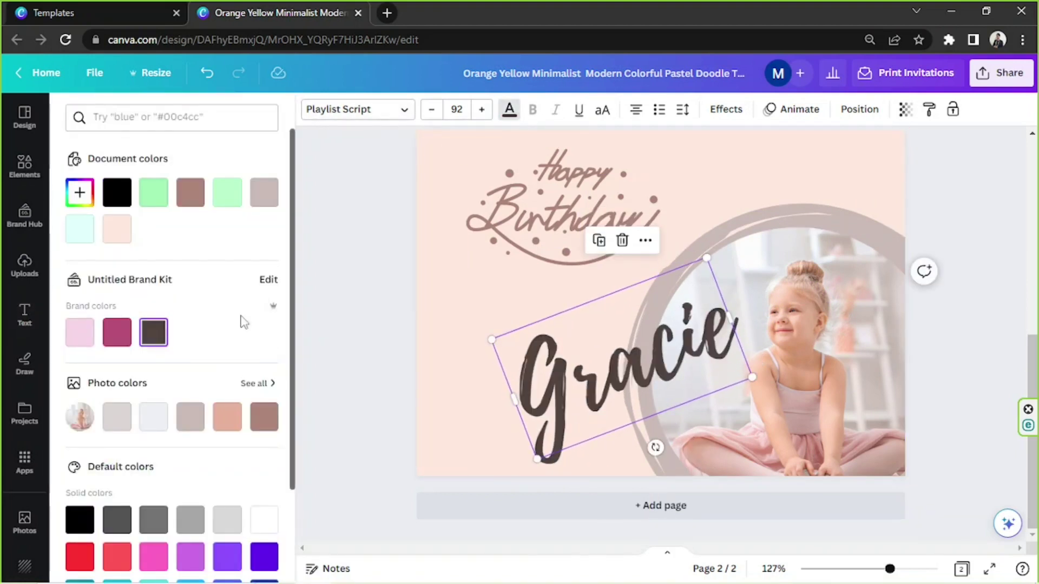
{"action": "left_click_drag", "start_coordinate": [554, 232], "coordinate": [522, 230]}
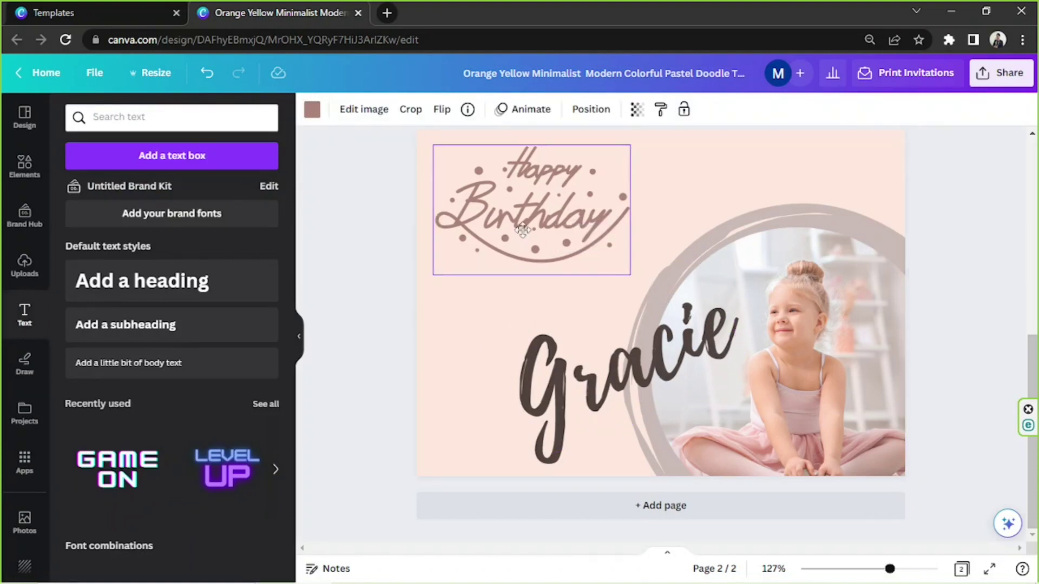
{"action": "left_click", "coordinate": [349, 308]}
Delete the dusty brown Happy Birthday lettering, and try out and discard the handwritten "happy birthday to you" graphic.
{"action": "left_click", "coordinate": [25, 165]}
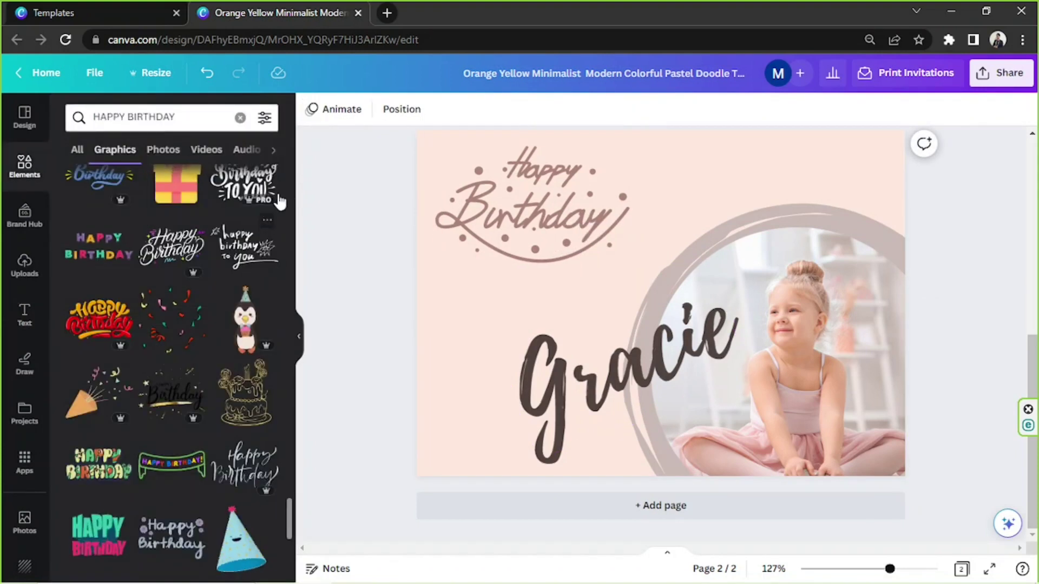
{"action": "left_click", "coordinate": [557, 240]}
{"action": "key", "text": "Delete"}
{"action": "left_click", "coordinate": [244, 246]}
{"action": "left_click_drag", "start_coordinate": [660, 298], "coordinate": [531, 211]}
{"action": "key", "text": "Delete"}
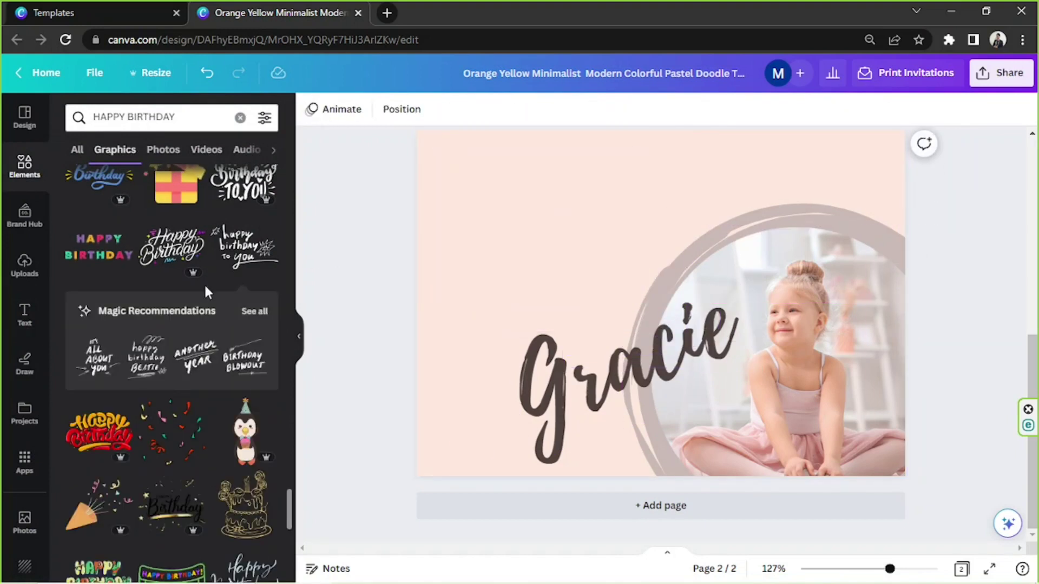
Add the handwritten HAPPY BIRTHDAY graphic with scribbled underlines from the full Magic Recommendations and place it in the upper-left area.
{"action": "left_click", "coordinate": [267, 304]}
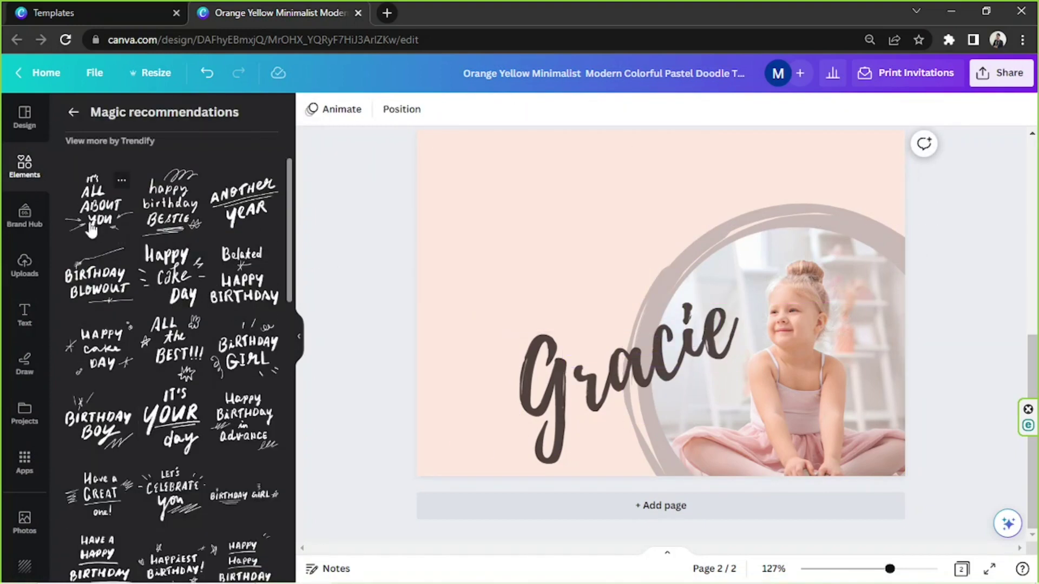
{"action": "scroll", "coordinate": [105, 214], "scroll_direction": "down", "scroll_amount": 4}
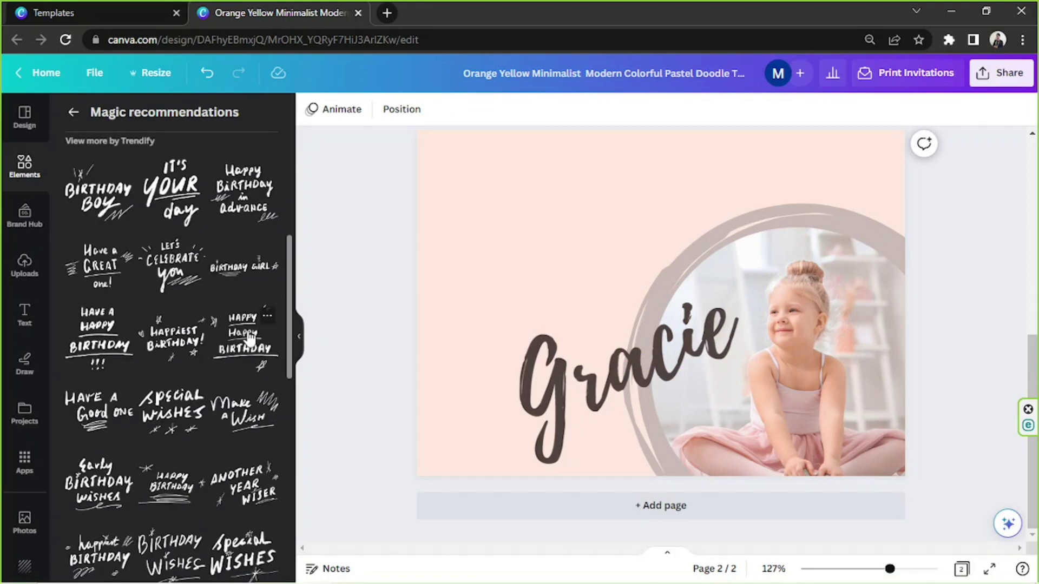
{"action": "scroll", "coordinate": [250, 340], "scroll_direction": "down", "scroll_amount": 3}
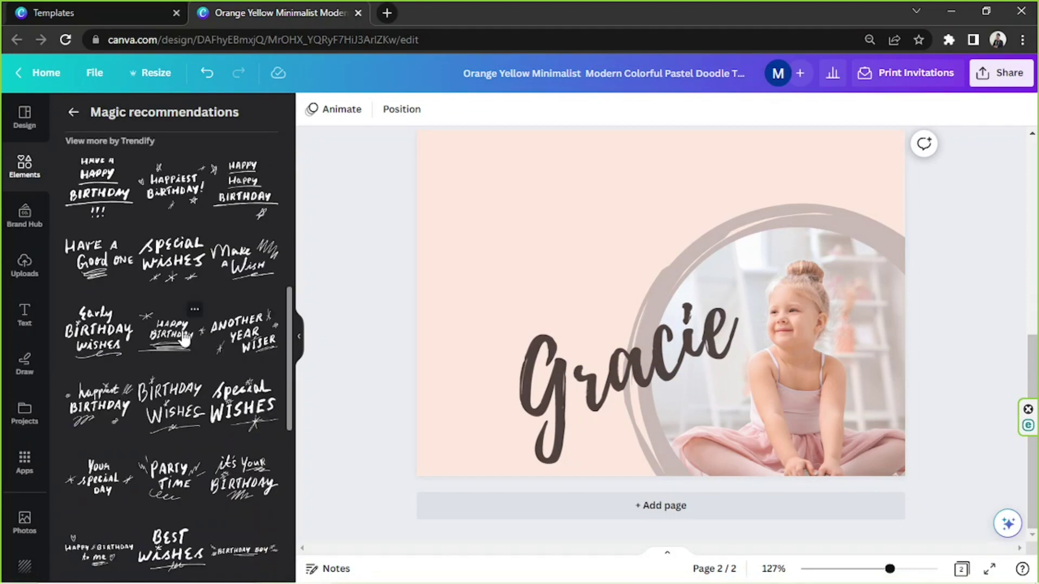
{"action": "left_click", "coordinate": [182, 331]}
{"action": "left_click_drag", "start_coordinate": [609, 330], "coordinate": [482, 233]}
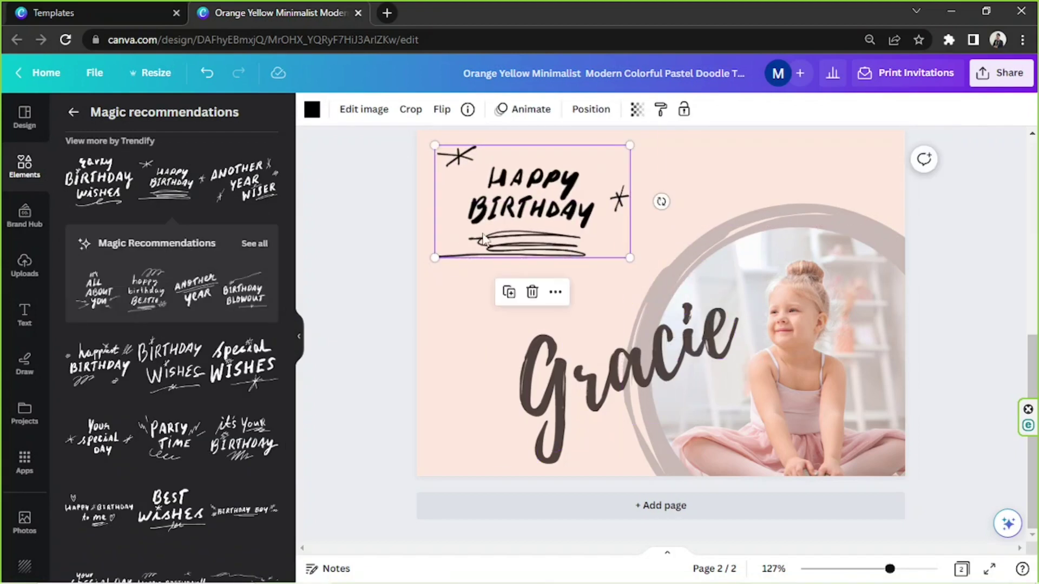
Look through the remaining Magic Recommendations designs and return to the HAPPY BIRTHDAY search results.
{"action": "scroll", "coordinate": [182, 247], "scroll_direction": "down", "scroll_amount": 4}
{"action": "scroll", "coordinate": [183, 250], "scroll_direction": "down", "scroll_amount": 3}
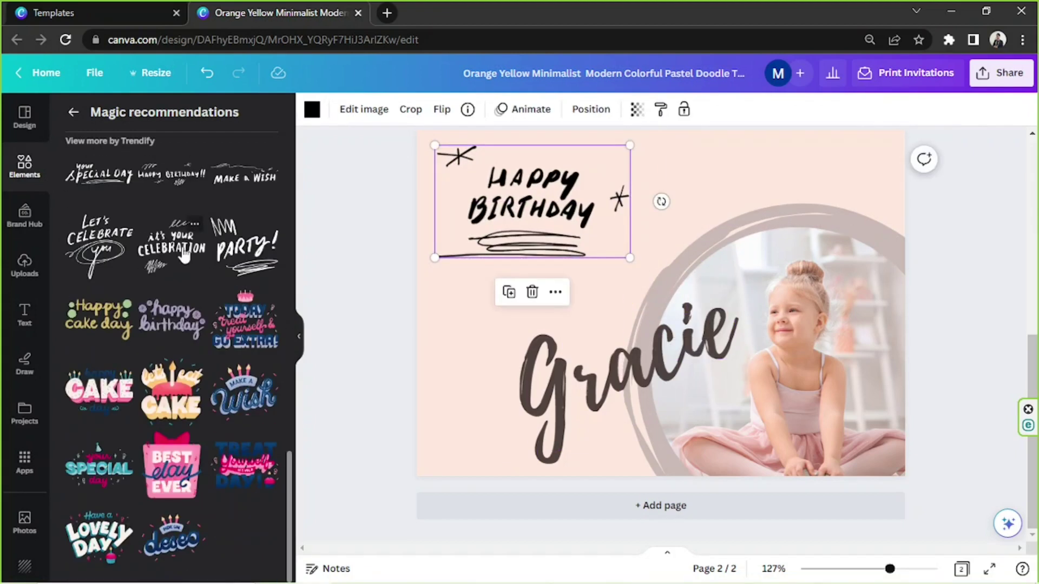
{"action": "left_click", "coordinate": [72, 112]}
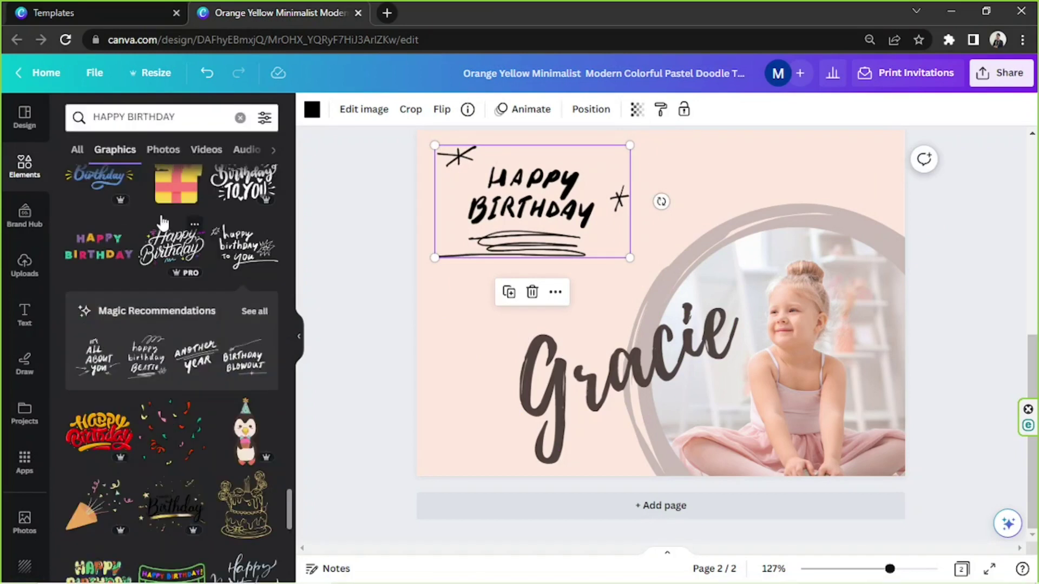
Delete the scribble-underlined HAPPY BIRTHDAY graphic, and try out and discard the light blue Happy Birthday lettering with purple decorations.
{"action": "left_click", "coordinate": [532, 292]}
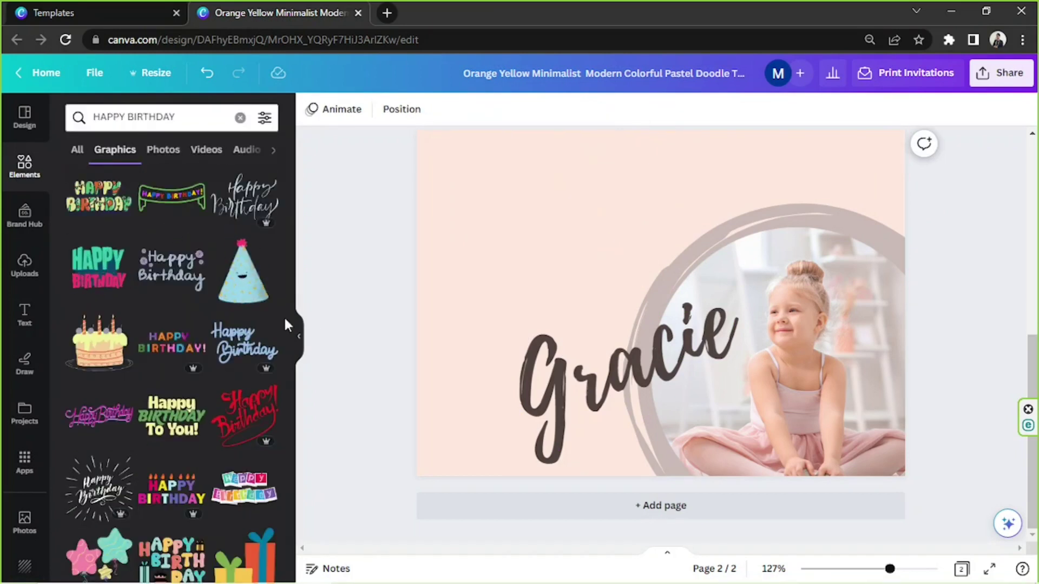
{"action": "left_click", "coordinate": [198, 283]}
{"action": "left_click_drag", "start_coordinate": [868, 431], "coordinate": [623, 296]}
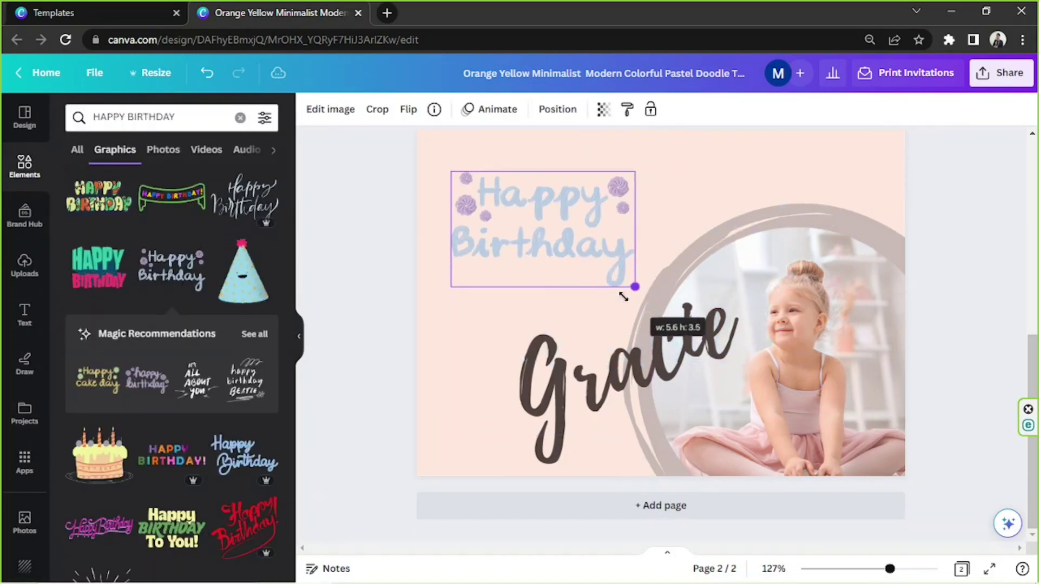
{"action": "key", "text": "Delete"}
Add the pink and purple thin-lined HAPPY Birthday lettering from the HAPPY BIRTHDAY results and place it in the upper-left corner.
{"action": "scroll", "coordinate": [172, 411], "scroll_direction": "down", "scroll_amount": 3}
{"action": "scroll", "coordinate": [172, 411], "scroll_direction": "down", "scroll_amount": 10}
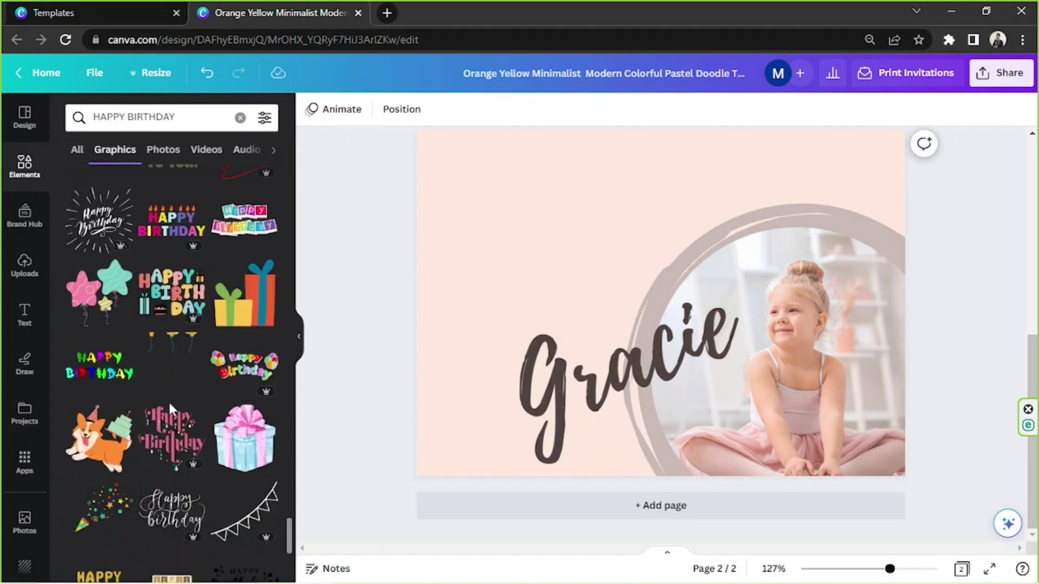
{"action": "scroll", "coordinate": [171, 411], "scroll_direction": "down", "scroll_amount": 7}
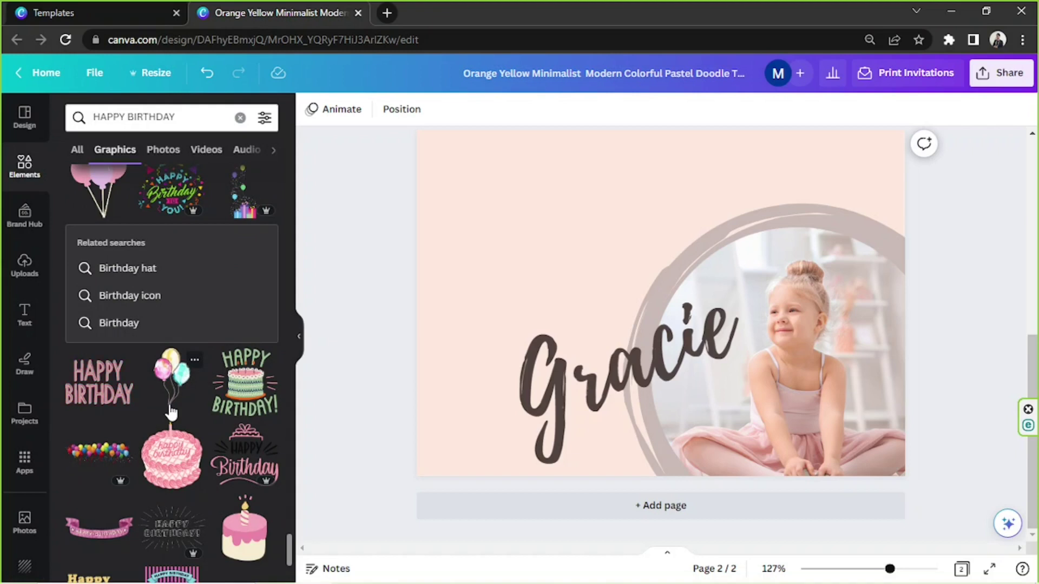
{"action": "scroll", "coordinate": [171, 412], "scroll_direction": "down", "scroll_amount": 6}
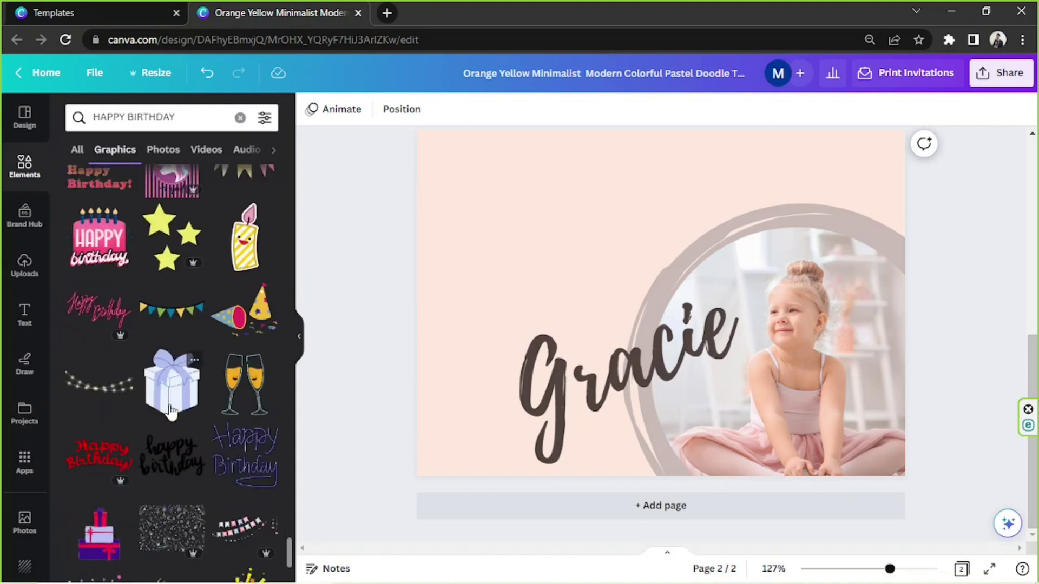
{"action": "scroll", "coordinate": [171, 412], "scroll_direction": "down", "scroll_amount": 4}
{"action": "scroll", "coordinate": [171, 412], "scroll_direction": "down", "scroll_amount": 4}
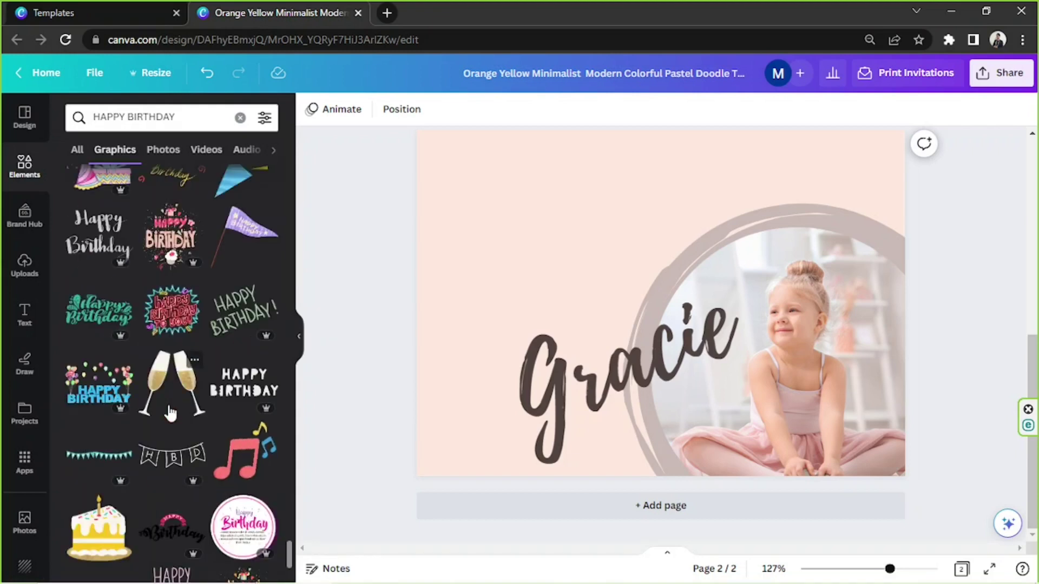
{"action": "scroll", "coordinate": [171, 412], "scroll_direction": "down", "scroll_amount": 4}
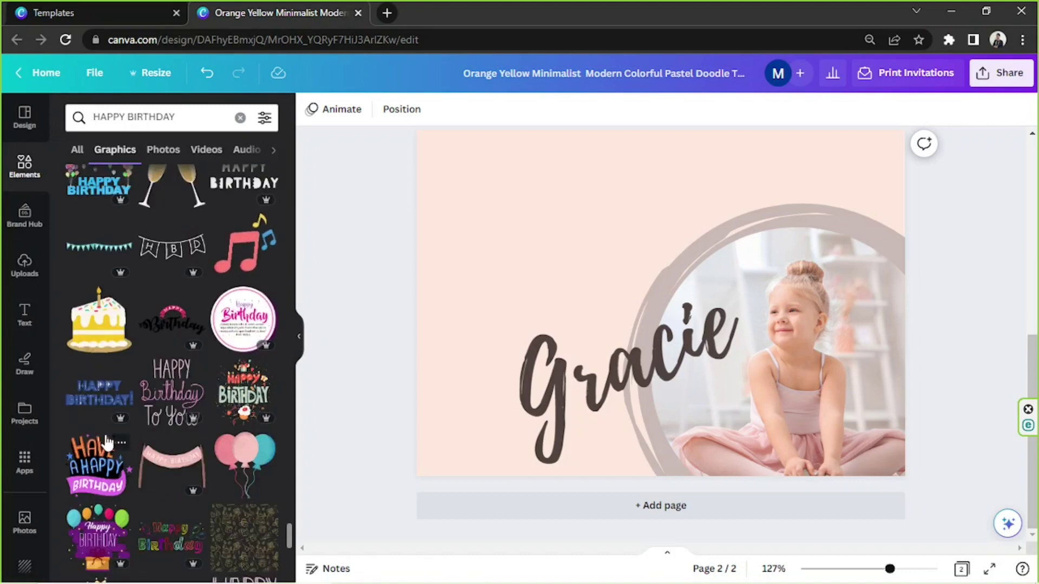
{"action": "scroll", "coordinate": [104, 431], "scroll_direction": "down", "scroll_amount": 4}
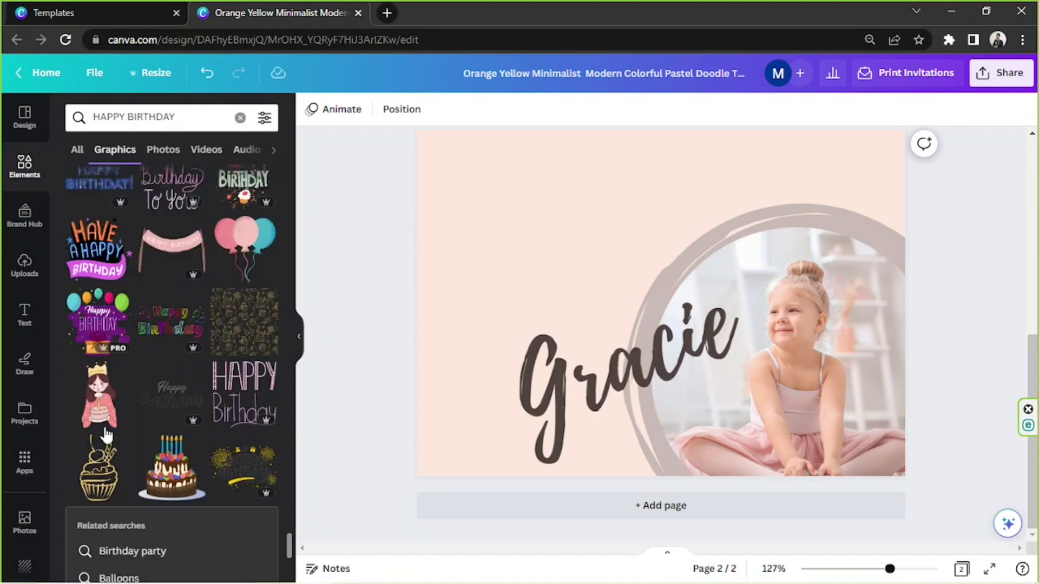
{"action": "left_click", "coordinate": [234, 388]}
{"action": "left_click_drag", "start_coordinate": [660, 290], "coordinate": [498, 212]}
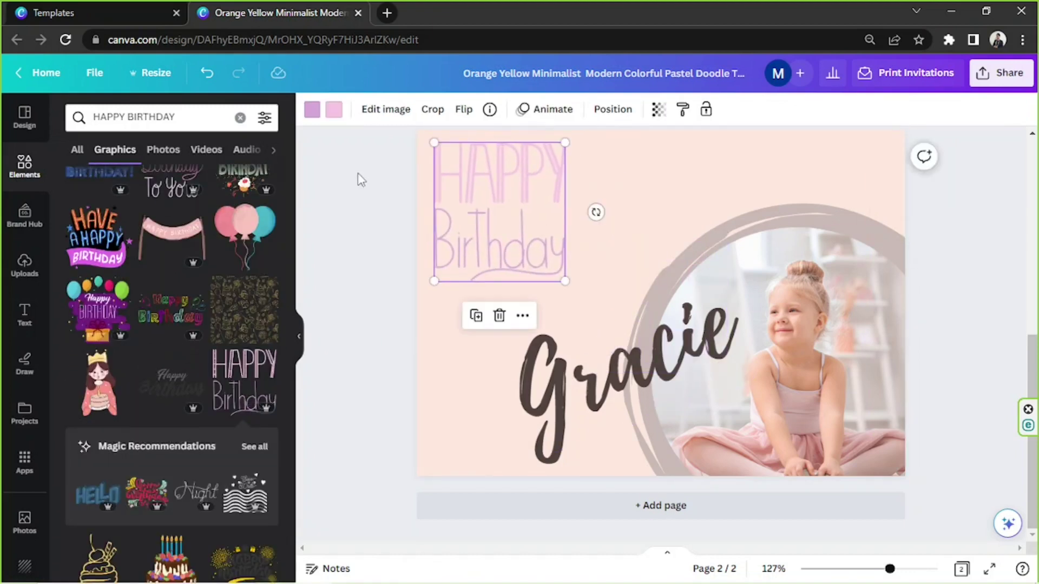
Colour the word Birthday dark brown and HAPPY in the dusty brown photo colour, and nudge the name text slightly up and right.
{"action": "left_click", "coordinate": [312, 110]}
{"action": "left_click", "coordinate": [264, 417]}
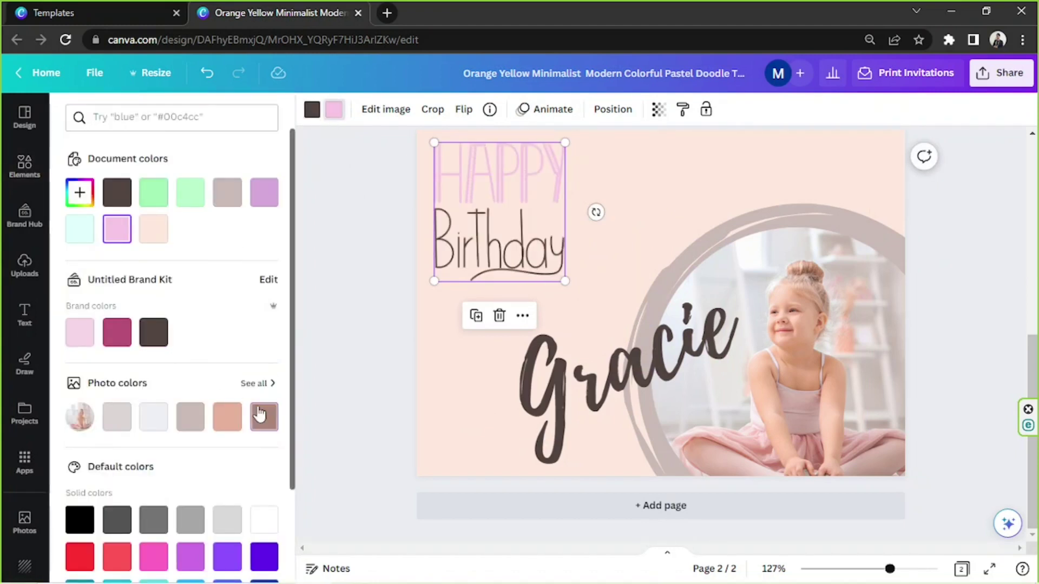
{"action": "mouse_move", "coordinate": [531, 238]}
{"action": "left_mouse_down"}
{"action": "mouse_move", "coordinate": [521, 235]}
{"action": "mouse_move", "coordinate": [531, 240]}
{"action": "left_mouse_up"}
{"action": "left_click", "coordinate": [335, 256]}
{"action": "left_click", "coordinate": [336, 256]}
{"action": "left_click_drag", "start_coordinate": [680, 336], "coordinate": [686, 330]}
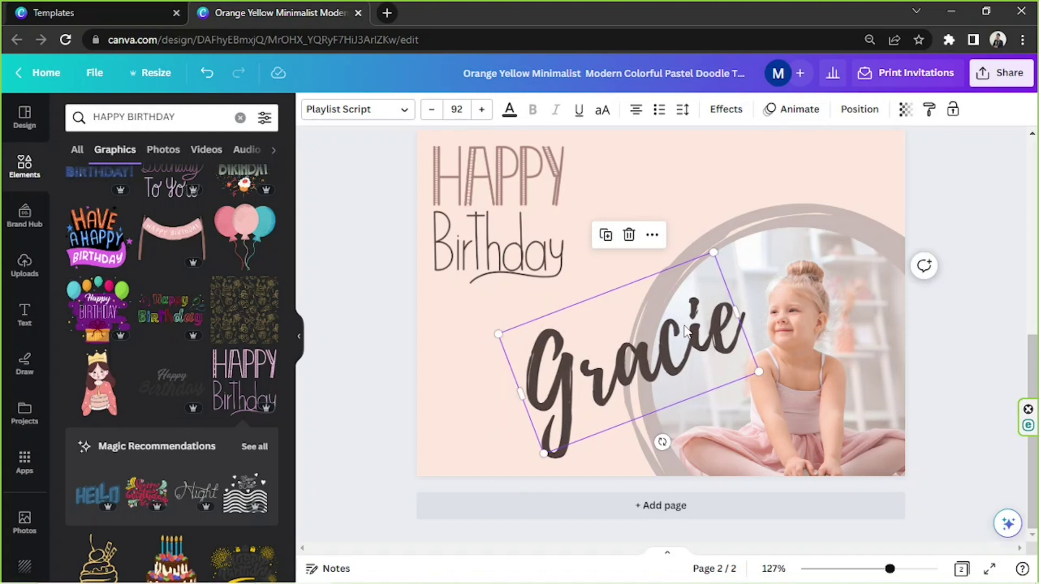
Search the graphics for "cake" and look through the designs.
{"action": "scroll", "coordinate": [211, 274], "scroll_direction": "down", "scroll_amount": 7}
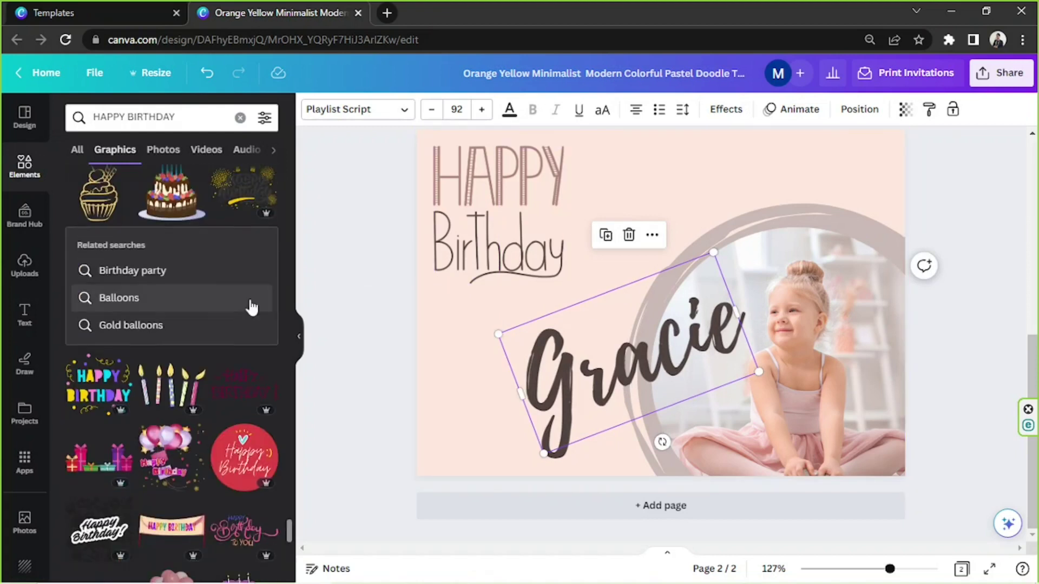
{"action": "left_click", "coordinate": [422, 314]}
{"action": "left_click", "coordinate": [153, 122]}
{"action": "triple_click", "coordinate": [153, 128]}
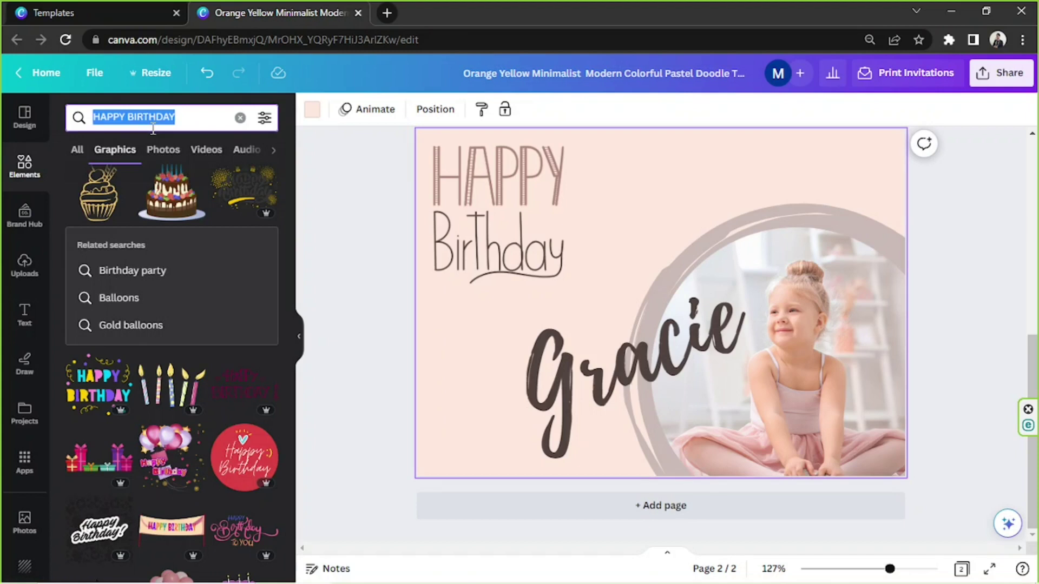
{"action": "type", "text": "cake"}
{"action": "key", "text": "Return"}
{"action": "scroll", "coordinate": [238, 252], "scroll_direction": "down", "scroll_amount": 1}
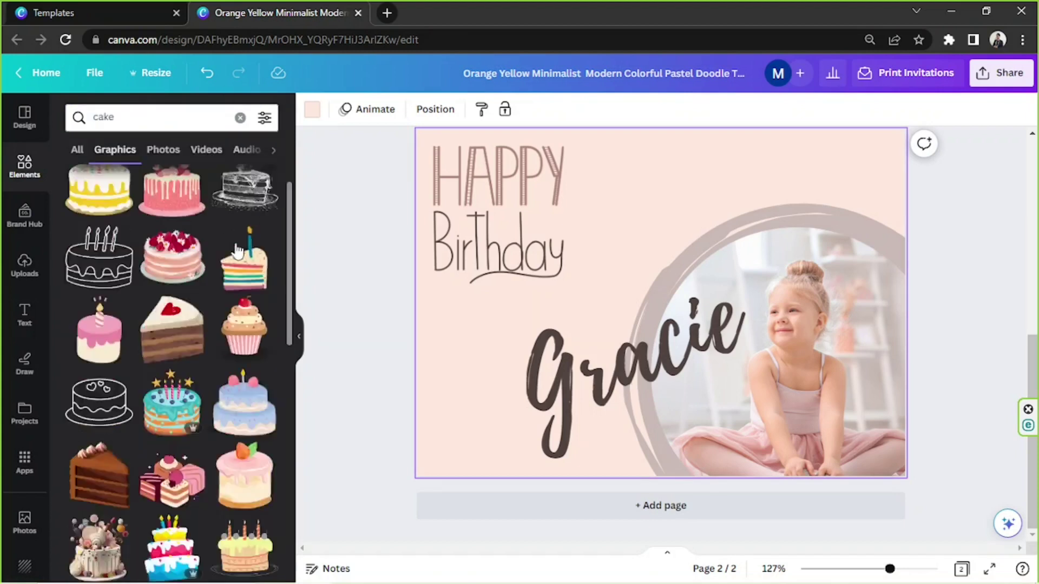
{"action": "scroll", "coordinate": [238, 251], "scroll_direction": "down", "scroll_amount": 4}
Search the graphics for "balloon", add the rose gold balloon bunch and move it below the birthday lettering.
{"action": "type", "text": "balloon"}
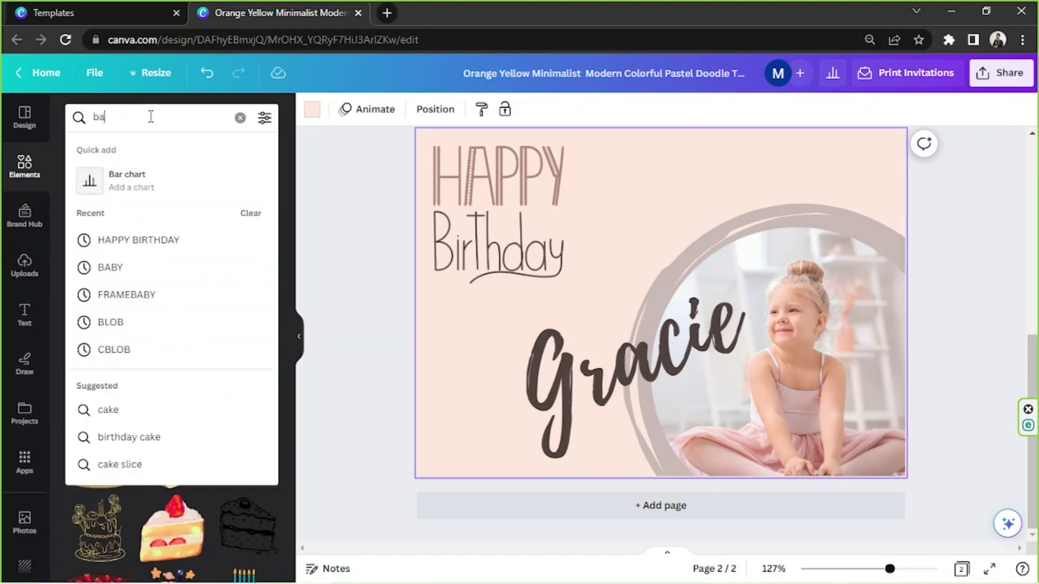
{"action": "key", "text": "Return"}
{"action": "scroll", "coordinate": [51, 323], "scroll_direction": "down", "scroll_amount": 10}
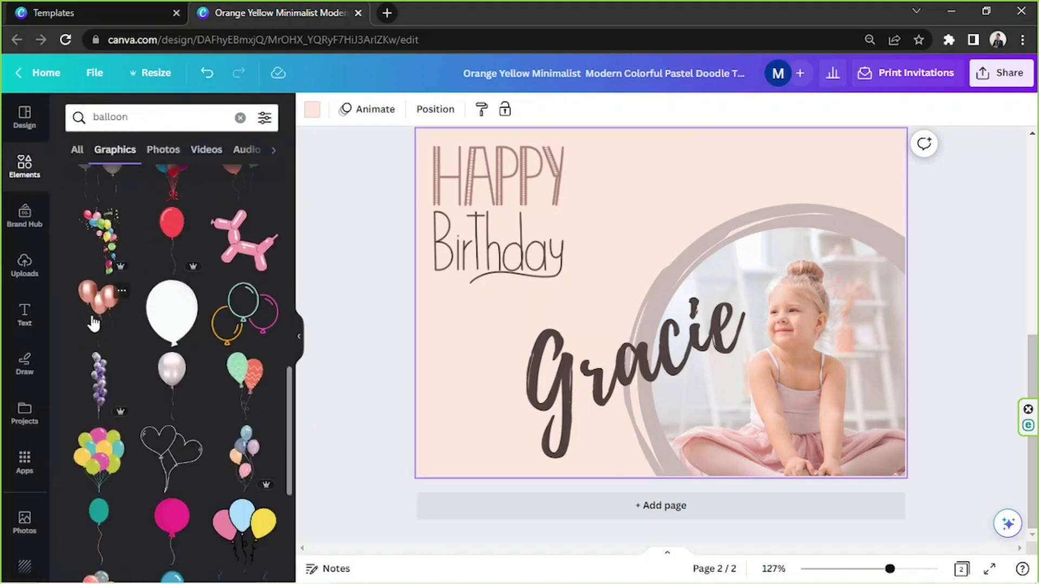
{"action": "left_click", "coordinate": [97, 300]}
{"action": "left_click_drag", "start_coordinate": [674, 302], "coordinate": [867, 299]}
{"action": "left_click_drag", "start_coordinate": [955, 444], "coordinate": [962, 476]}
{"action": "left_click_drag", "start_coordinate": [895, 311], "coordinate": [471, 352]}
{"action": "mouse_move", "coordinate": [559, 377]}
{"action": "left_mouse_down"}
{"action": "mouse_move", "coordinate": [581, 427]}
{"action": "mouse_move", "coordinate": [563, 373]}
{"action": "mouse_move", "coordinate": [505, 371]}
{"action": "mouse_move", "coordinate": [497, 384]}
{"action": "mouse_move", "coordinate": [556, 370]}
{"action": "left_mouse_up"}
Flip the rose gold balloons horizontally and fit them into the lower-left corner so they run off the page edge.
{"action": "left_click", "coordinate": [409, 110]}
{"action": "left_click", "coordinate": [427, 145]}
{"action": "left_click_drag", "start_coordinate": [470, 366], "coordinate": [475, 372]}
{"action": "left_click_drag", "start_coordinate": [497, 231], "coordinate": [492, 245]}
{"action": "left_click_drag", "start_coordinate": [481, 286], "coordinate": [480, 269]}
{"action": "left_click", "coordinate": [362, 228]}
{"action": "scroll", "coordinate": [362, 228], "scroll_direction": "up", "scroll_amount": 1}
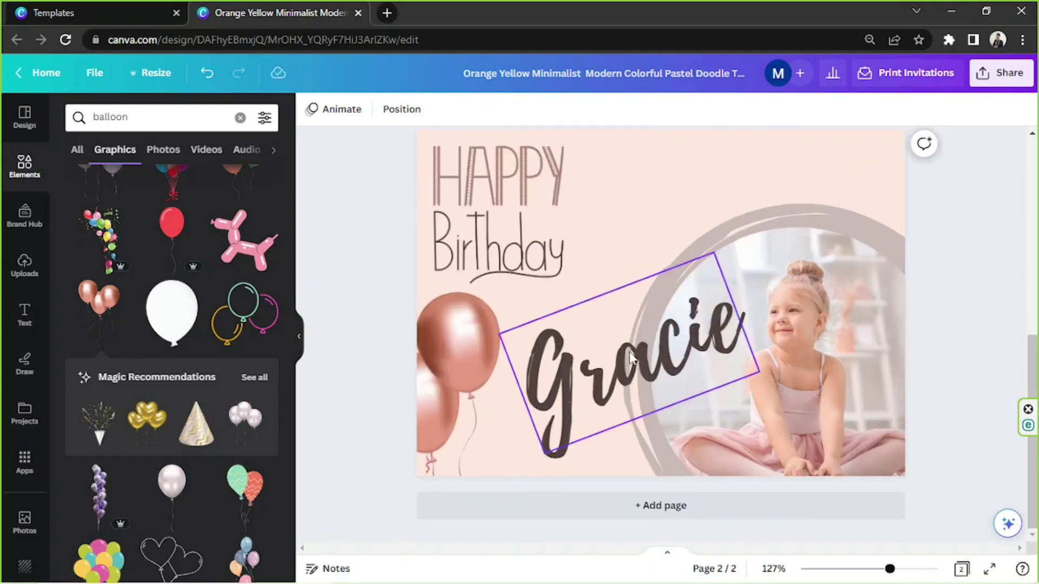
Duplicate the rose gold balloons and move a mirrored copy to the upper-right corner above the photo.
{"action": "scroll", "coordinate": [229, 381], "scroll_direction": "down", "scroll_amount": 8}
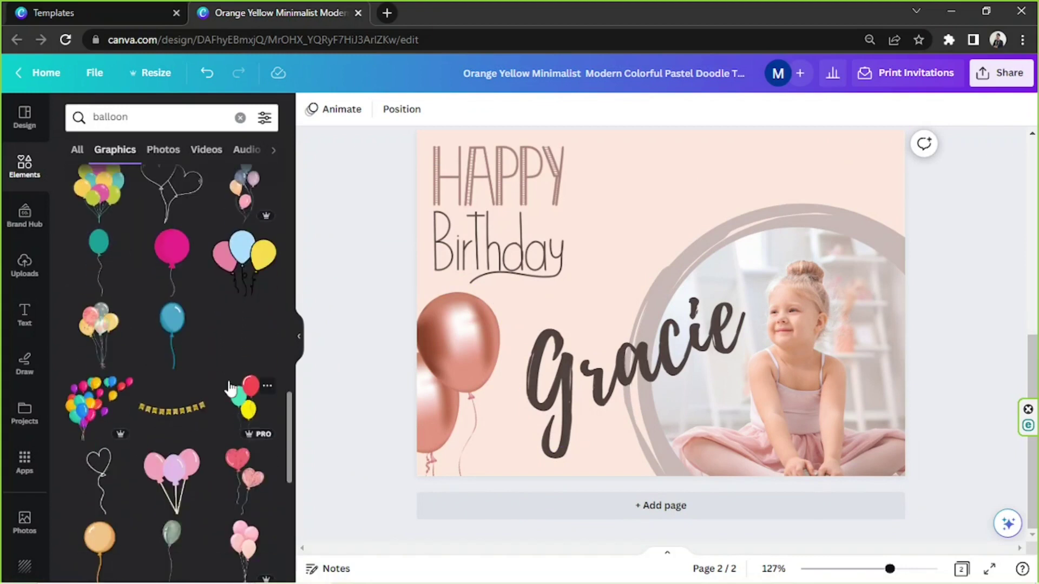
{"action": "scroll", "coordinate": [231, 453], "scroll_direction": "down", "scroll_amount": 10}
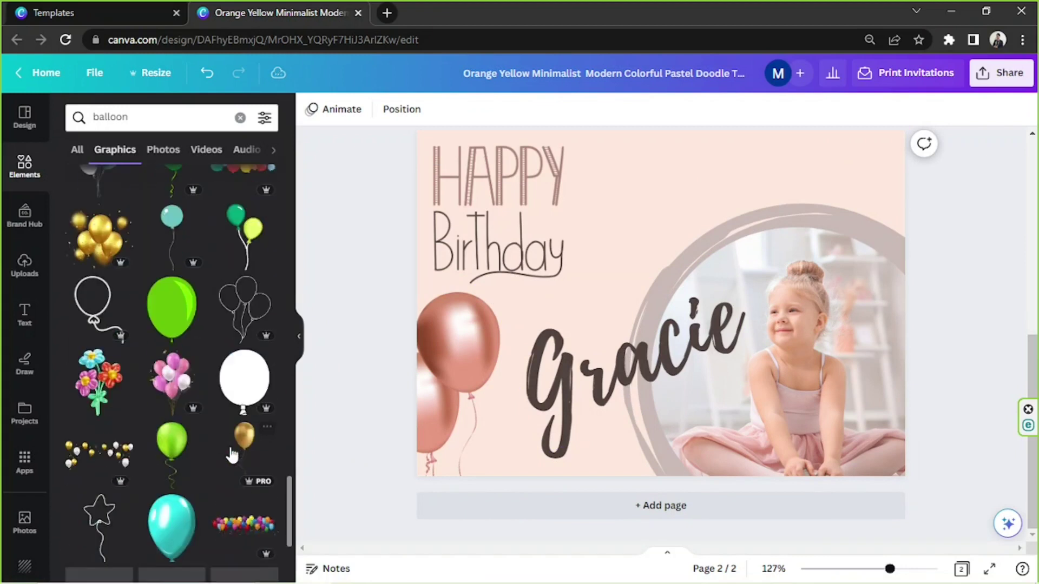
{"action": "scroll", "coordinate": [287, 430], "scroll_direction": "down", "scroll_amount": 5}
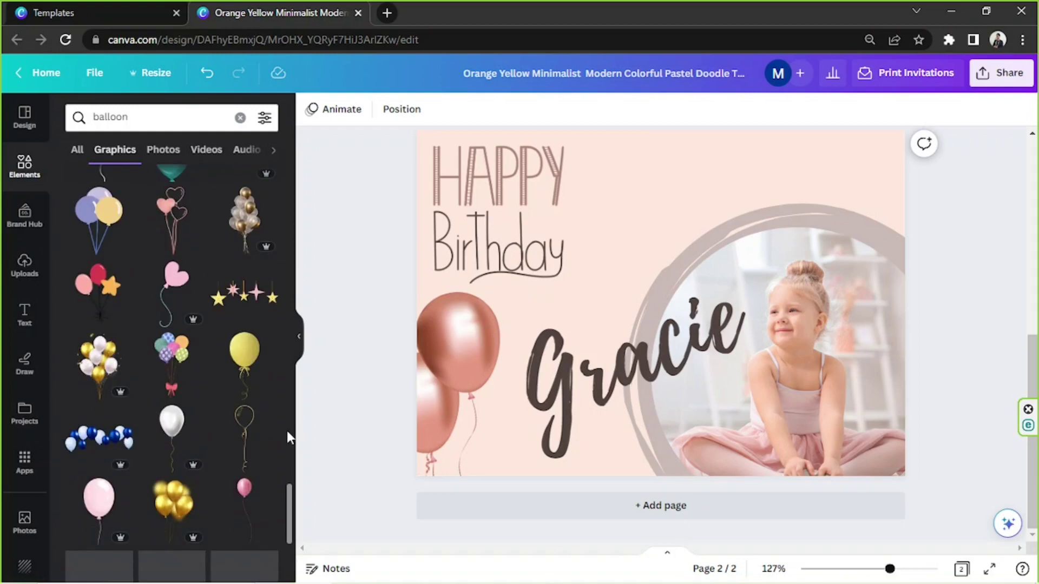
{"action": "left_click", "coordinate": [449, 405]}
{"action": "left_click", "coordinate": [410, 252]}
{"action": "left_click_drag", "start_coordinate": [403, 371], "coordinate": [884, 108]}
{"action": "left_click_drag", "start_coordinate": [944, 269], "coordinate": [914, 290]}
Fine-tune the copied balloons' size and position so they run off the page's top and right edges.
{"action": "scroll", "coordinate": [928, 371], "scroll_direction": "up", "scroll_amount": 1}
{"action": "mouse_move", "coordinate": [937, 367]}
{"action": "left_mouse_down"}
{"action": "mouse_move", "coordinate": [936, 403]}
{"action": "mouse_move", "coordinate": [918, 378]}
{"action": "mouse_move", "coordinate": [927, 340]}
{"action": "mouse_move", "coordinate": [941, 387]}
{"action": "left_mouse_up"}
{"action": "scroll", "coordinate": [943, 393], "scroll_direction": "down", "scroll_amount": 2}
{"action": "left_click_drag", "start_coordinate": [791, 268], "coordinate": [788, 247]}
{"action": "scroll", "coordinate": [967, 290], "scroll_direction": "up", "scroll_amount": 1}
{"action": "left_click_drag", "start_coordinate": [953, 288], "coordinate": [949, 280]}
{"action": "left_click", "coordinate": [1001, 211]}
Search the graphics for "doodle" and look through the designs.
{"action": "scroll", "coordinate": [1001, 205], "scroll_direction": "down", "scroll_amount": 2}
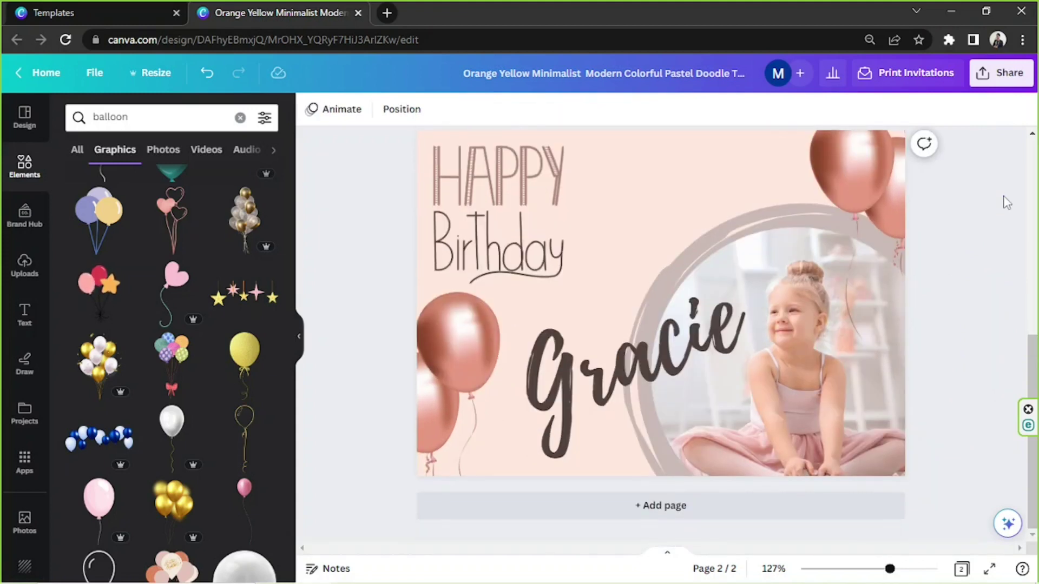
{"action": "type", "text": "doodle"}
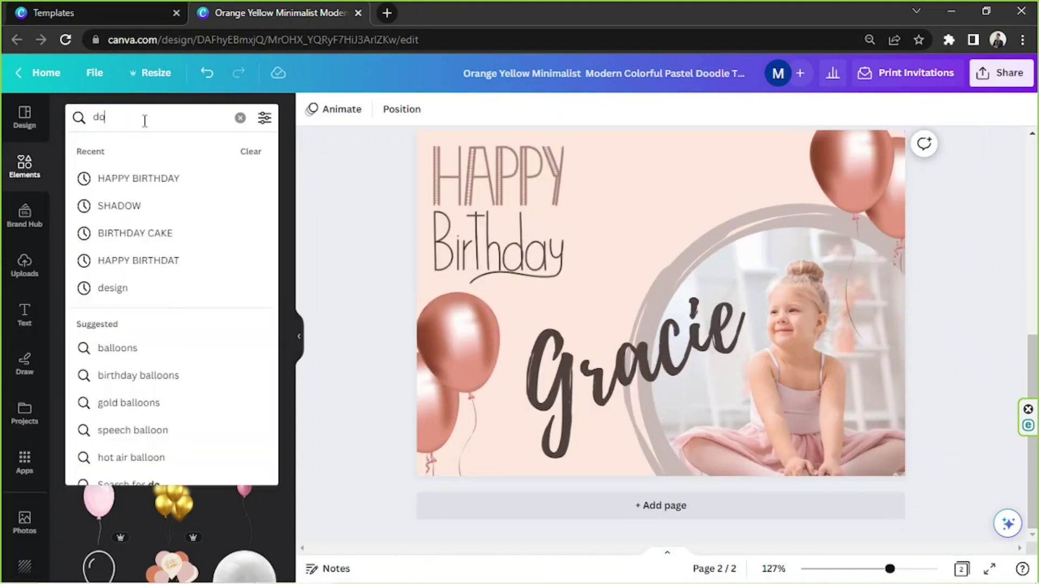
{"action": "key", "text": "Return"}
{"action": "scroll", "coordinate": [247, 332], "scroll_direction": "down", "scroll_amount": 4}
{"action": "scroll", "coordinate": [248, 332], "scroll_direction": "down", "scroll_amount": 2}
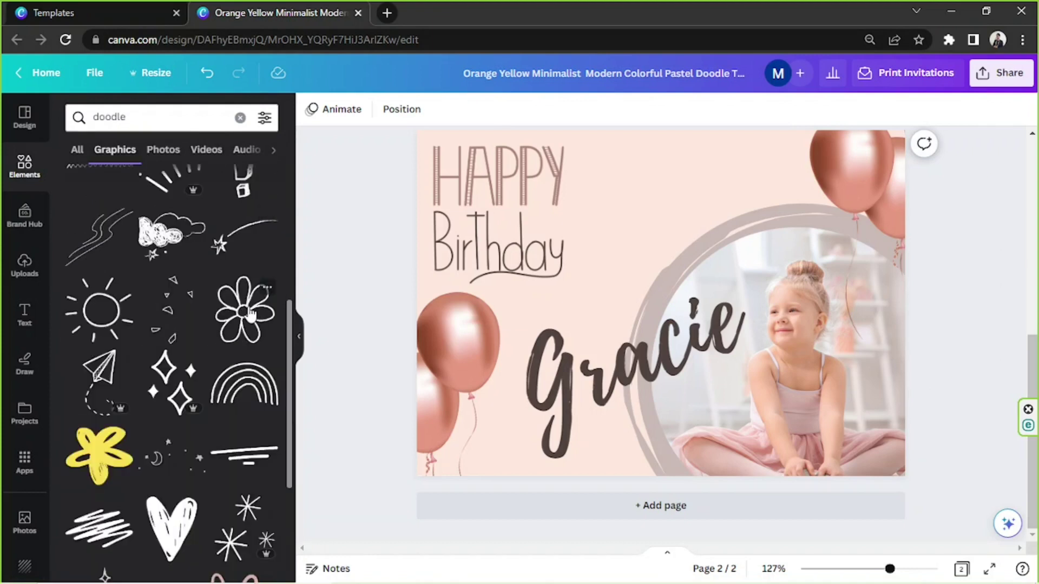
Move the name text up over the photo circle and try the Curve shape on it with a curve value of 100.
{"action": "left_click", "coordinate": [698, 351]}
{"action": "left_click_drag", "start_coordinate": [698, 352], "coordinate": [744, 255]}
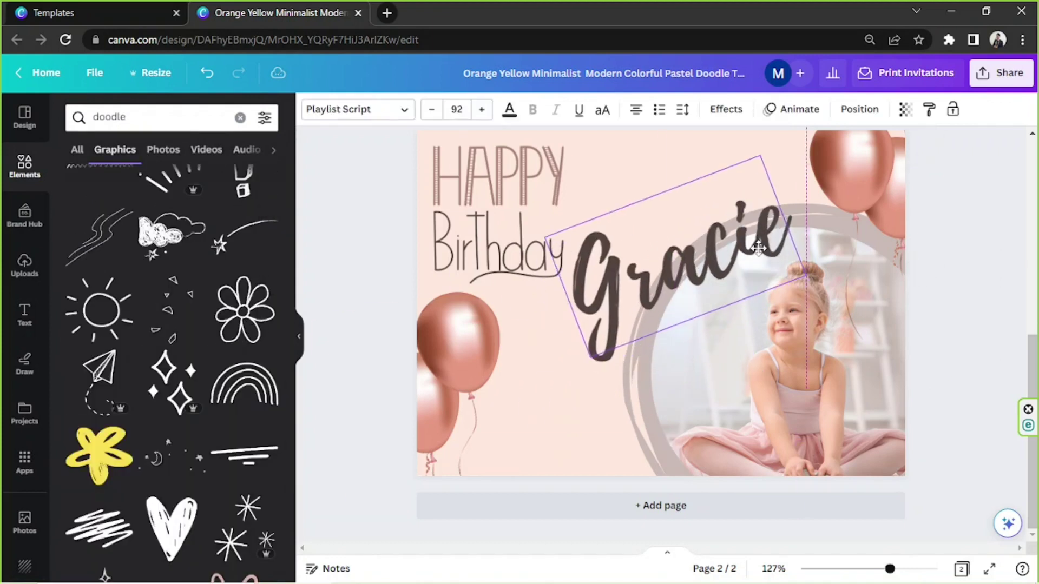
{"action": "left_click", "coordinate": [726, 109]}
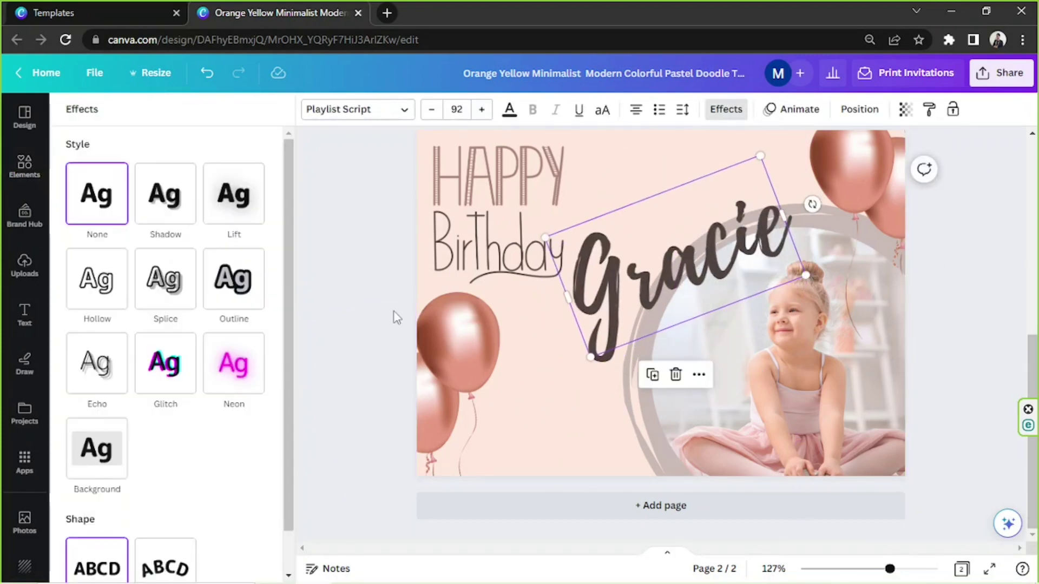
{"action": "scroll", "coordinate": [167, 440], "scroll_direction": "down", "scroll_amount": 1}
{"action": "left_click", "coordinate": [165, 524]}
{"action": "scroll", "coordinate": [250, 538], "scroll_direction": "down", "scroll_amount": 1}
{"action": "left_click_drag", "start_coordinate": [216, 560], "coordinate": [238, 561]}
{"action": "left_click_drag", "start_coordinate": [828, 207], "coordinate": [790, 157]}
{"action": "left_click_drag", "start_coordinate": [264, 569], "coordinate": [265, 561]}
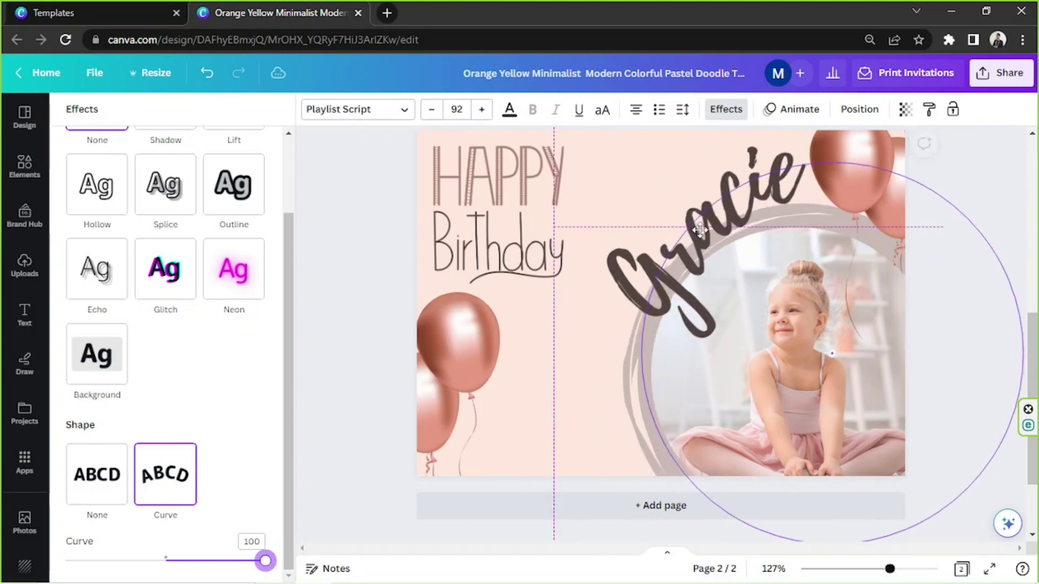
Try rotating and shifting the curved name text to follow the brushed circle around the photo.
{"action": "left_click_drag", "start_coordinate": [773, 304], "coordinate": [742, 297]}
{"action": "left_click_drag", "start_coordinate": [713, 211], "coordinate": [648, 326]}
{"action": "left_click_drag", "start_coordinate": [689, 423], "coordinate": [737, 335]}
{"action": "left_click_drag", "start_coordinate": [693, 249], "coordinate": [700, 233]}
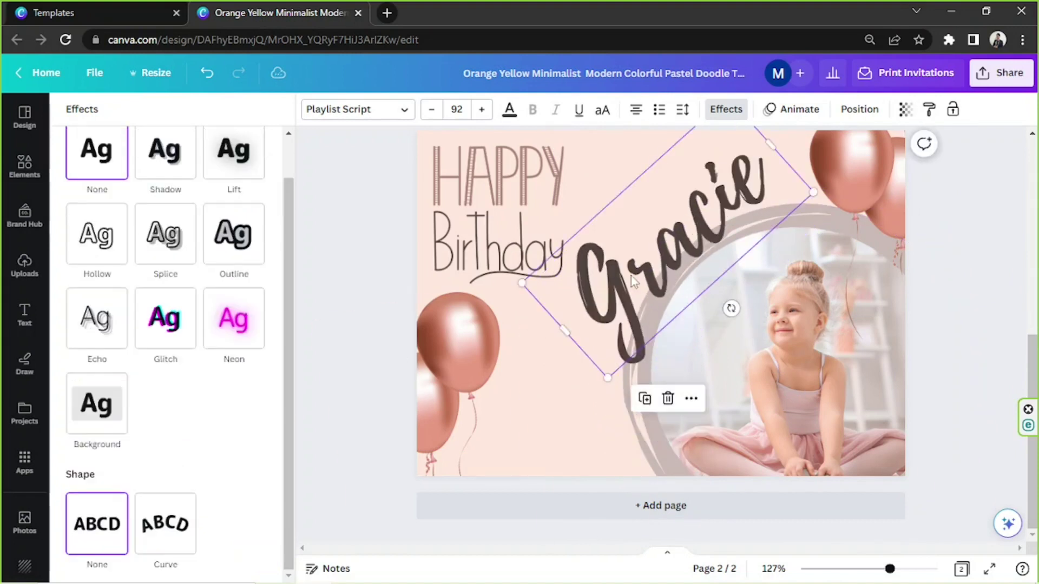
Remove the curve from the name text, turn it almost horizontal and place it across the lower-left part of the brushed circle.
{"action": "left_click_drag", "start_coordinate": [631, 276], "coordinate": [609, 322]}
{"action": "left_click_drag", "start_coordinate": [674, 430], "coordinate": [647, 430]}
{"action": "mouse_move", "coordinate": [684, 388]}
{"action": "left_mouse_down"}
{"action": "mouse_move", "coordinate": [621, 380]}
{"action": "mouse_move", "coordinate": [619, 403]}
{"action": "left_mouse_up"}
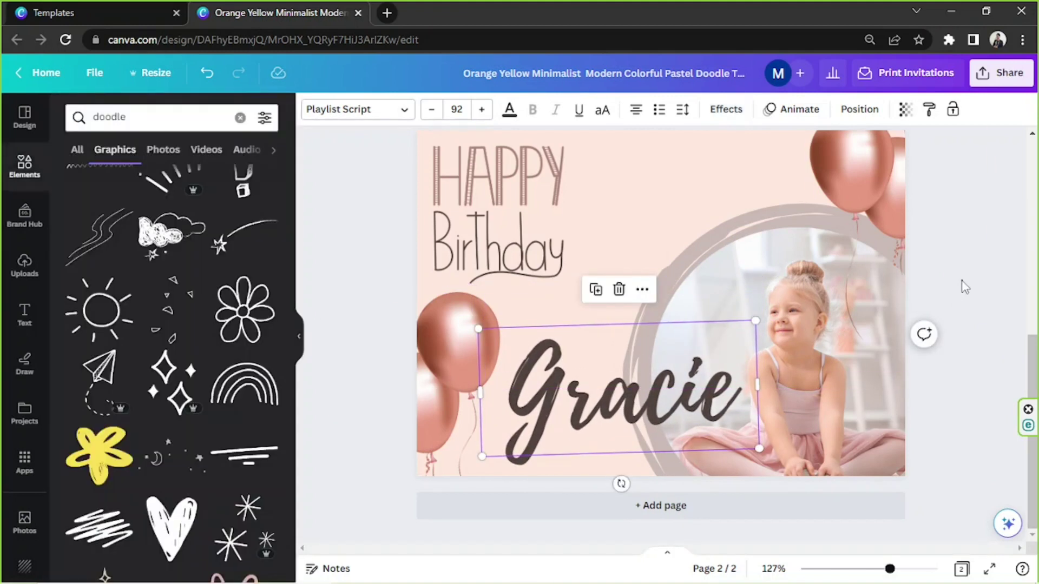
Duplicate the girl's circular photo, shrink the copy and place it between the birthday lettering and the upper-right balloons.
{"action": "left_click", "coordinate": [835, 339]}
{"action": "left_click_drag", "start_coordinate": [939, 515], "coordinate": [861, 451]}
{"action": "left_click_drag", "start_coordinate": [797, 362], "coordinate": [749, 309]}
{"action": "left_click_drag", "start_coordinate": [683, 238], "coordinate": [702, 261]}
Search the elements for "ballerina" and look through the photos.
{"action": "left_click", "coordinate": [24, 162]}
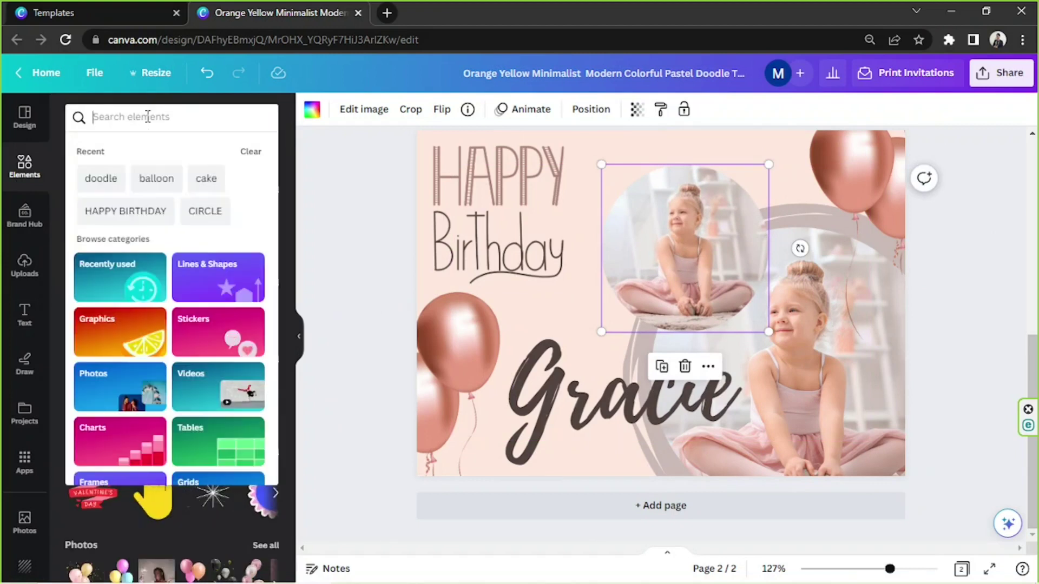
{"action": "left_click", "coordinate": [148, 117]}
{"action": "type", "text": "ballerina"}
{"action": "key", "text": "Return"}
{"action": "left_click", "coordinate": [115, 149]}
{"action": "left_click", "coordinate": [163, 149]}
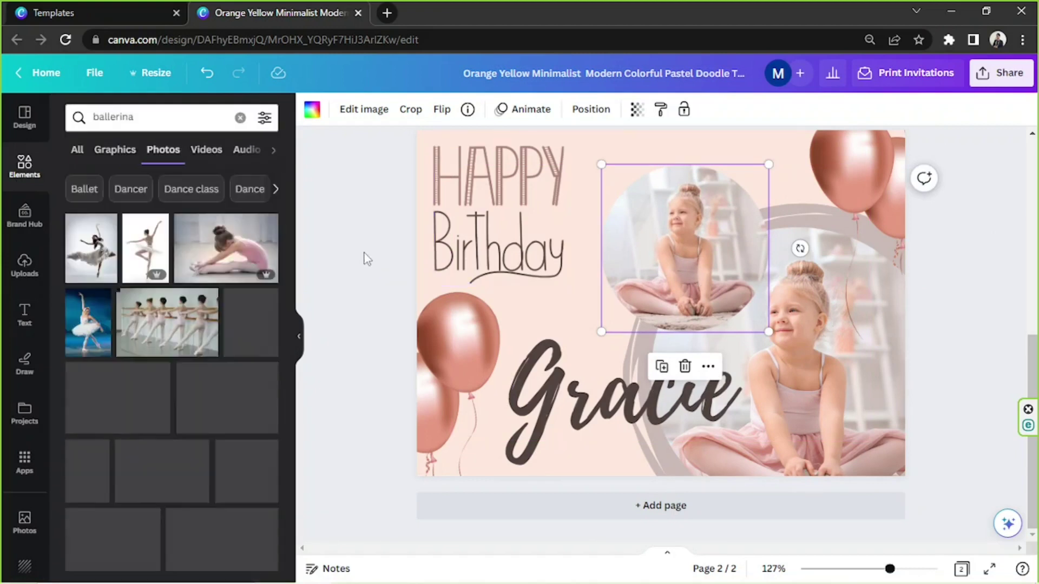
{"action": "scroll", "coordinate": [258, 181], "scroll_direction": "down", "scroll_amount": 5}
Refine the photo search to "ballerina girl" and look through the photos.
{"action": "left_click", "coordinate": [168, 118]}
{"action": "type", "text": "girl"}
{"action": "key", "text": "Return"}
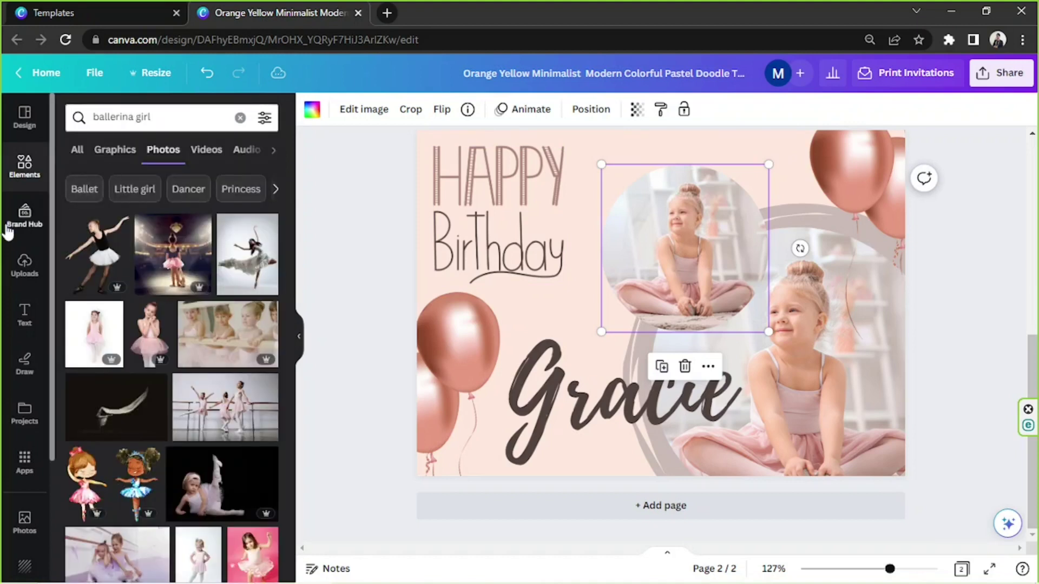
{"action": "scroll", "coordinate": [158, 227], "scroll_direction": "down", "scroll_amount": 10}
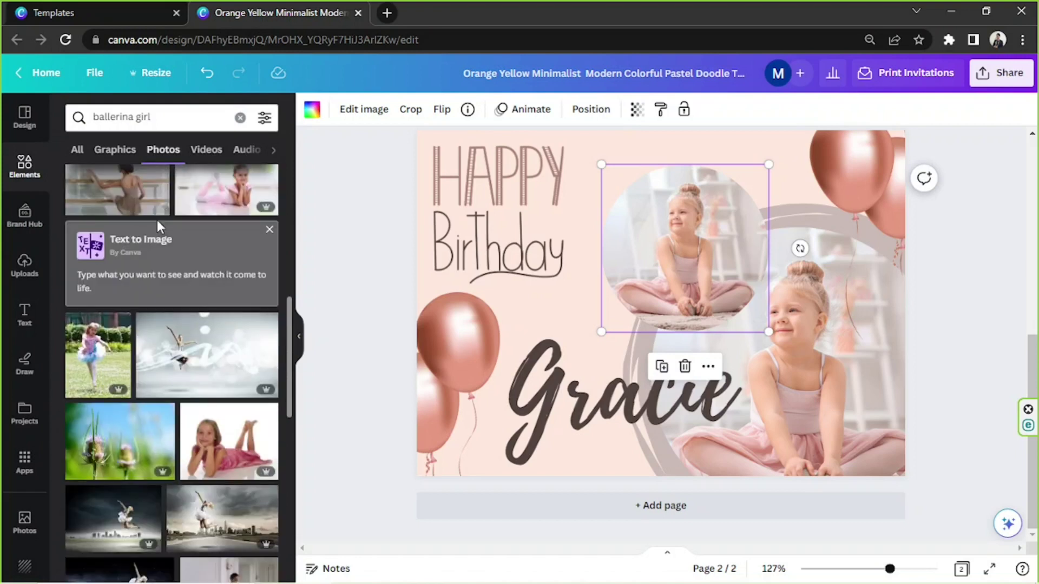
{"action": "scroll", "coordinate": [157, 222], "scroll_direction": "down", "scroll_amount": 5}
{"action": "scroll", "coordinate": [158, 228], "scroll_direction": "down", "scroll_amount": 4}
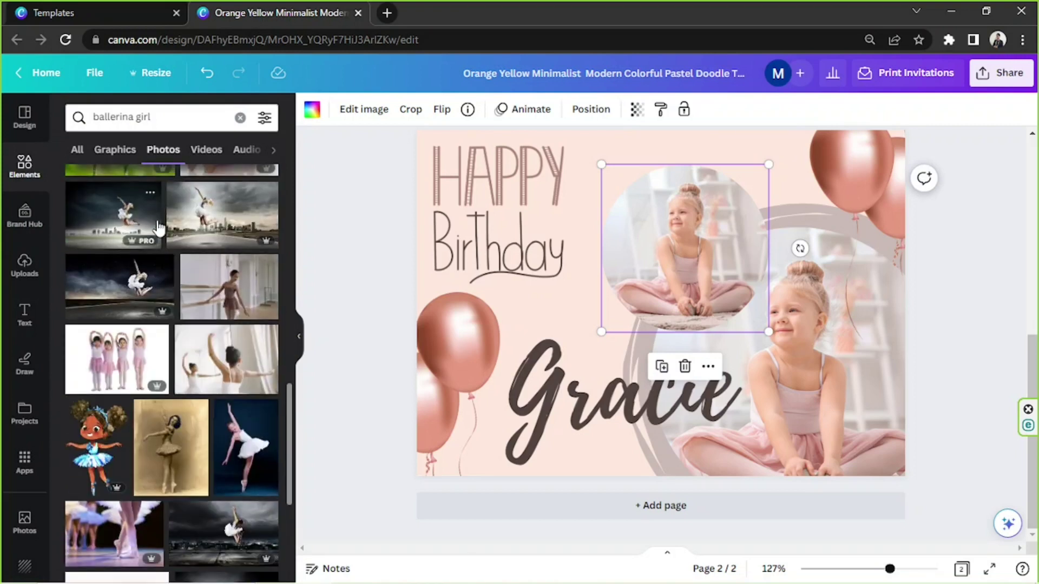
{"action": "scroll", "coordinate": [157, 227], "scroll_direction": "down", "scroll_amount": 6}
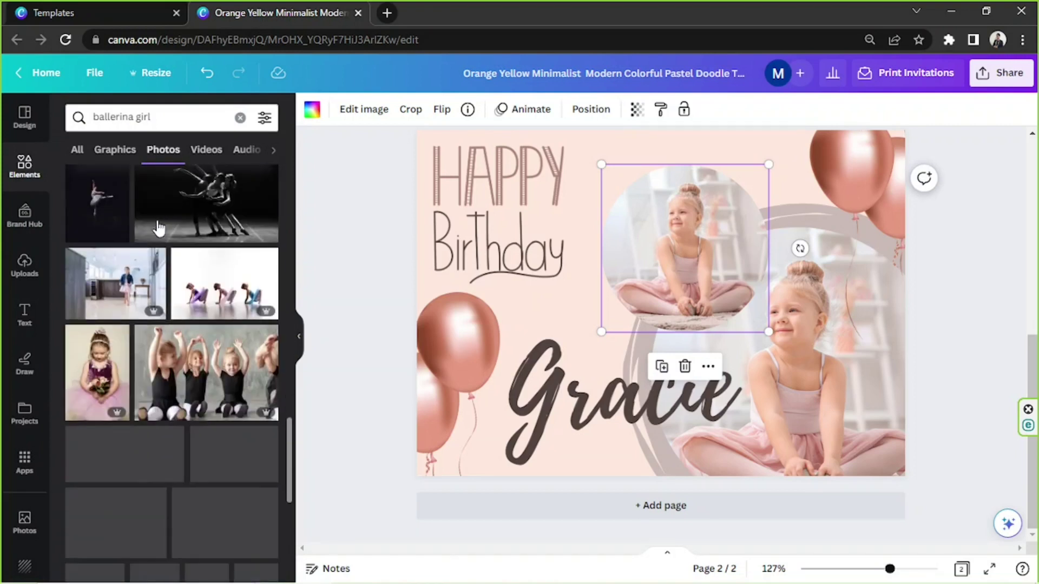
{"action": "scroll", "coordinate": [199, 204], "scroll_direction": "down", "scroll_amount": 4}
Search the photos for "ballerina kid" and fill the smaller circle with the photo of a little ballerina standing on a stage.
{"action": "double_click", "coordinate": [141, 117]}
{"action": "type", "text": "kid"}
{"action": "key", "text": "Return"}
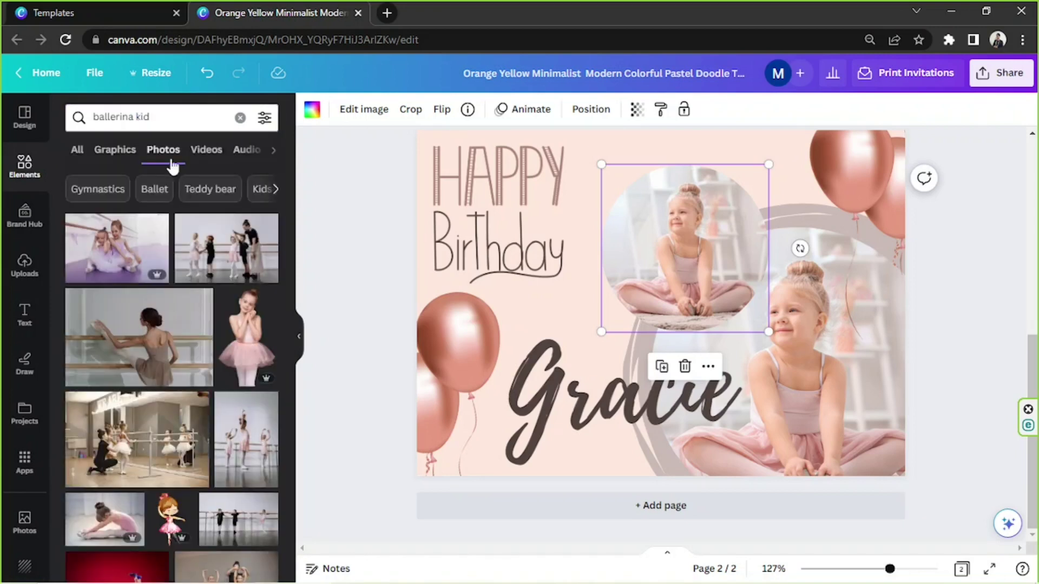
{"action": "scroll", "coordinate": [273, 412], "scroll_direction": "down", "scroll_amount": 4}
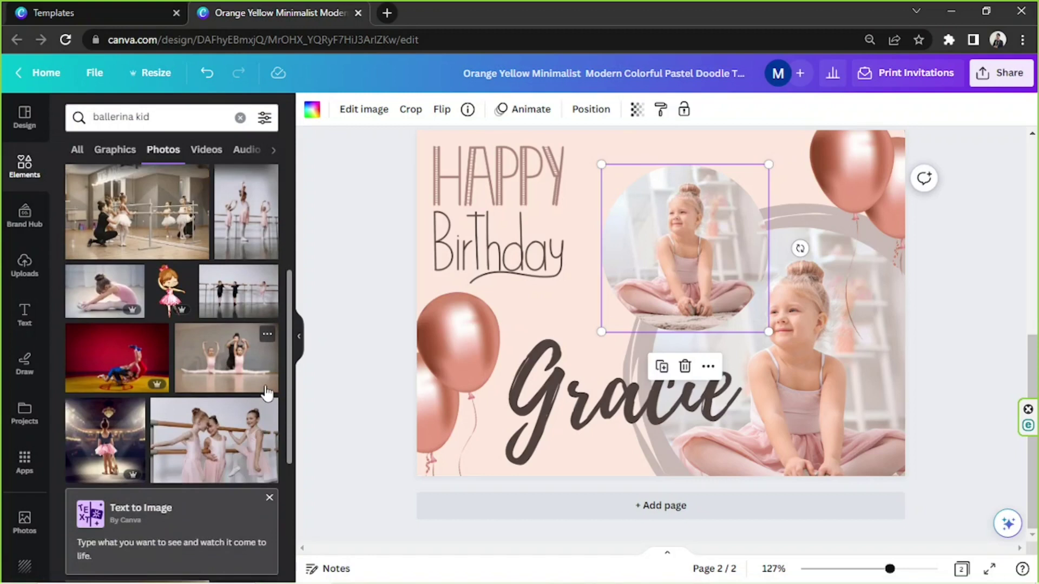
{"action": "left_click_drag", "start_coordinate": [146, 422], "coordinate": [670, 301]}
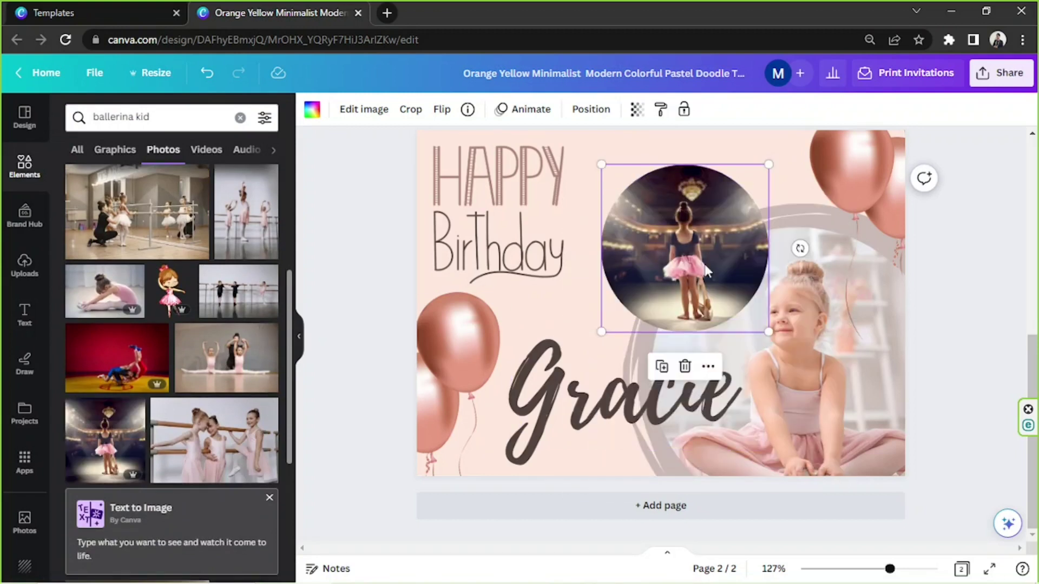
Shrink the small circular photo slightly and place it just above the upper-left part of the big circle.
{"action": "left_click_drag", "start_coordinate": [765, 331], "coordinate": [730, 307]}
{"action": "left_click_drag", "start_coordinate": [676, 243], "coordinate": [685, 262]}
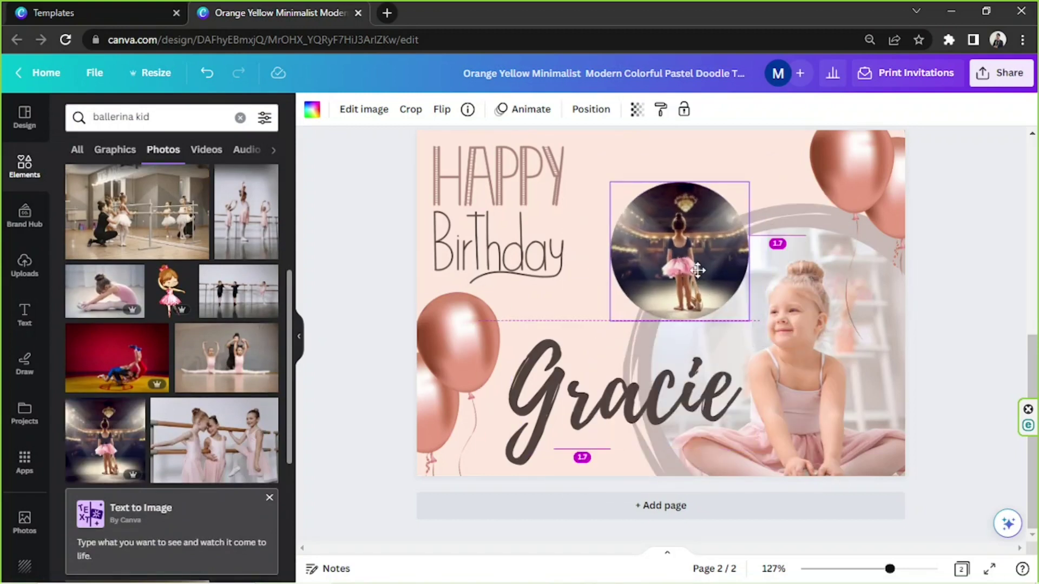
{"action": "left_click", "coordinate": [988, 278]}
Recolor the large brushed circle behind the girl's photo with the document color #ad8579.
{"action": "left_click", "coordinate": [652, 413]}
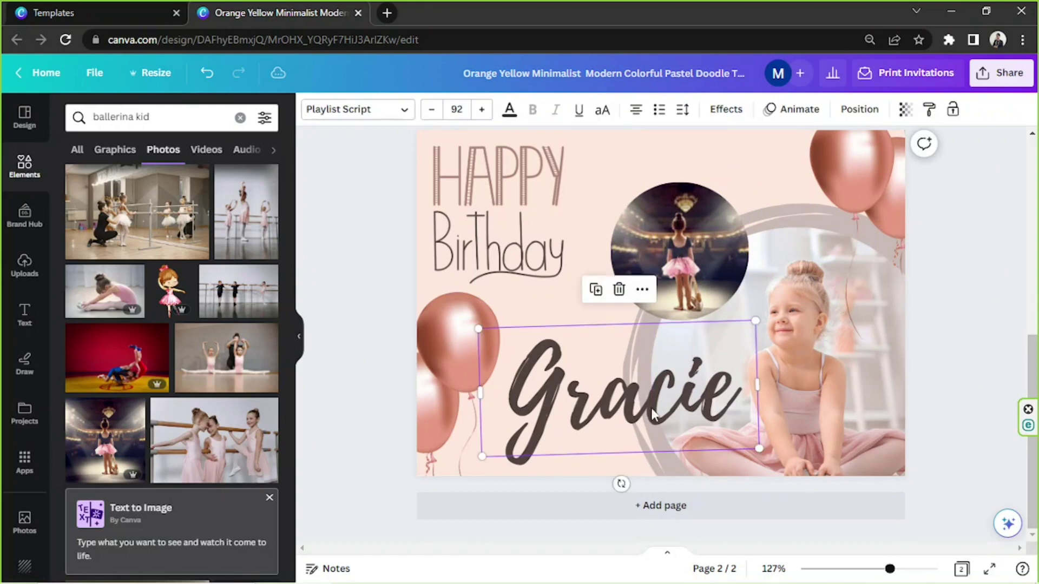
{"action": "left_click", "coordinate": [761, 226]}
{"action": "left_click", "coordinate": [312, 109]}
{"action": "left_click", "coordinate": [190, 194]}
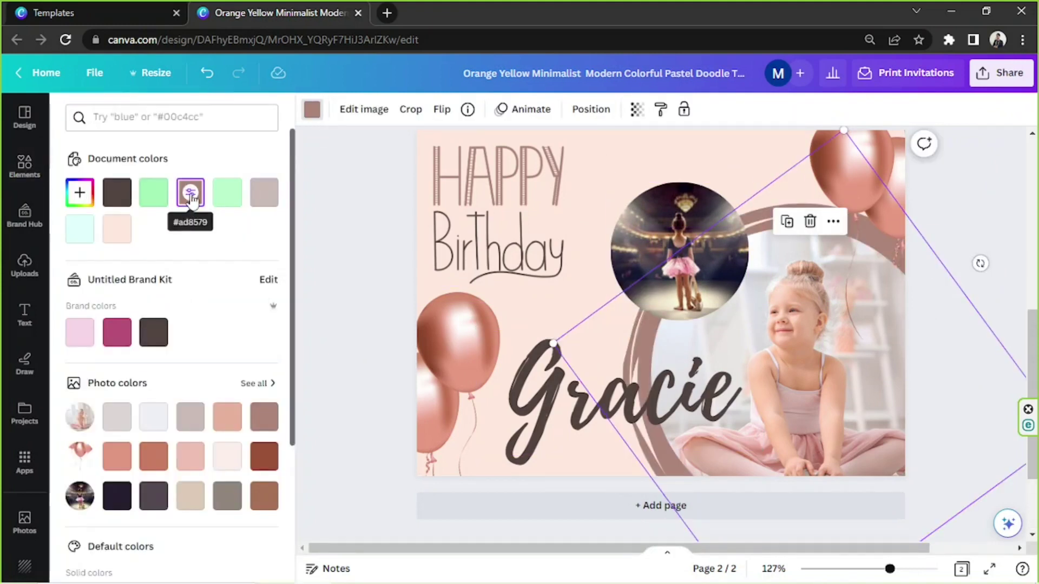
Duplicate the brushed circle, shrink the copy and center it over the small stage photo.
{"action": "left_click", "coordinate": [786, 221]}
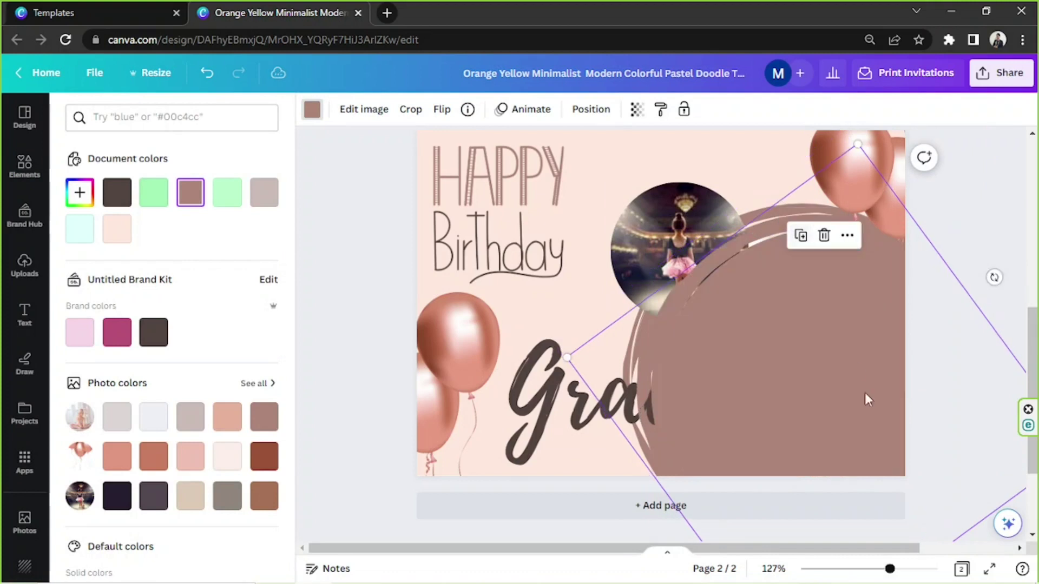
{"action": "left_click_drag", "start_coordinate": [865, 398], "coordinate": [809, 356]}
{"action": "left_click_drag", "start_coordinate": [521, 314], "coordinate": [779, 273]}
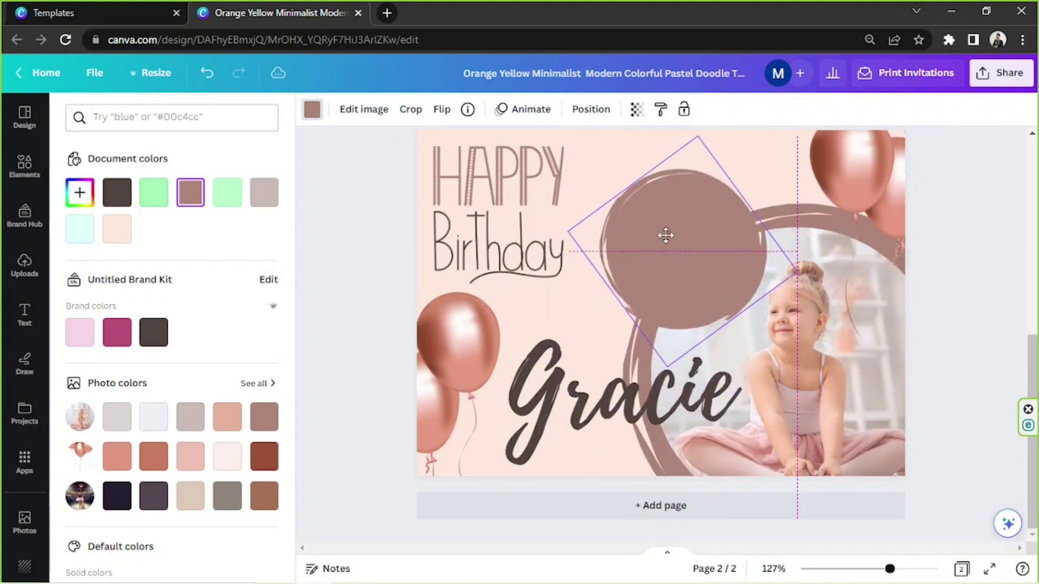
Send the small brushed circle behind the stage photo, then resize and rotate it into a thin border around the photo.
{"action": "left_click", "coordinate": [591, 109]}
{"action": "left_click", "coordinate": [239, 156]}
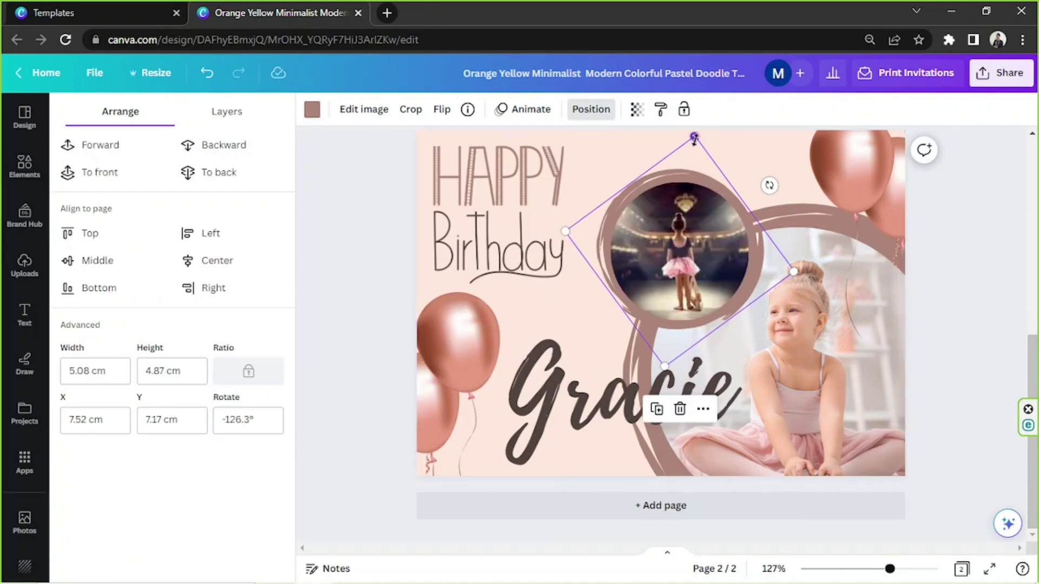
{"action": "left_click_drag", "start_coordinate": [788, 268], "coordinate": [780, 274]}
{"action": "left_click_drag", "start_coordinate": [596, 246], "coordinate": [594, 236]}
{"action": "left_click_drag", "start_coordinate": [764, 189], "coordinate": [671, 320]}
{"action": "left_click", "coordinate": [969, 199]}
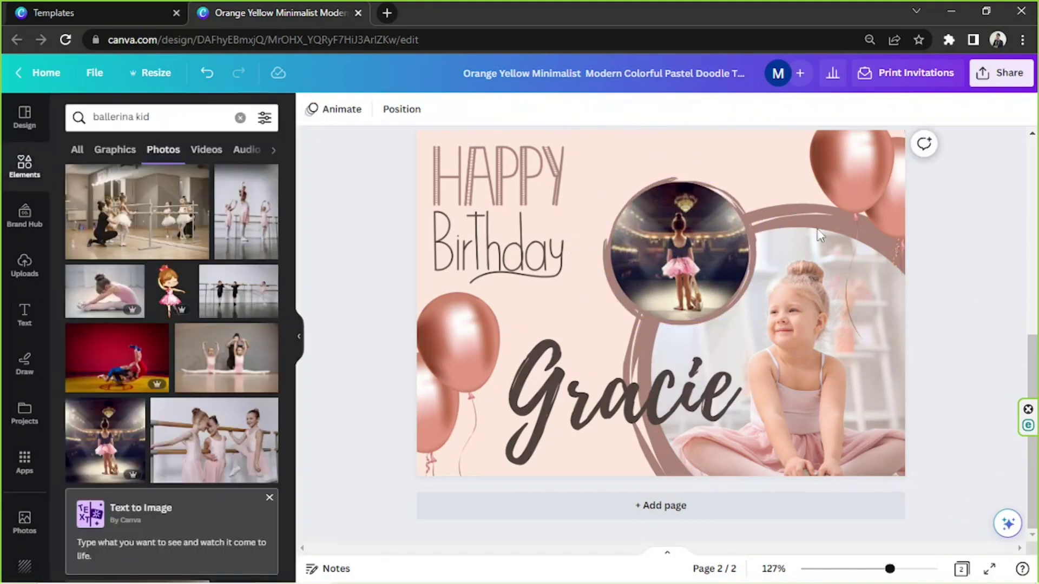
Search the graphics for "doodle" and look through the results.
{"action": "left_click", "coordinate": [108, 153]}
{"action": "left_click", "coordinate": [127, 116]}
{"action": "triple_click", "coordinate": [128, 115]}
{"action": "type", "text": "doodle"}
{"action": "key", "text": "Return"}
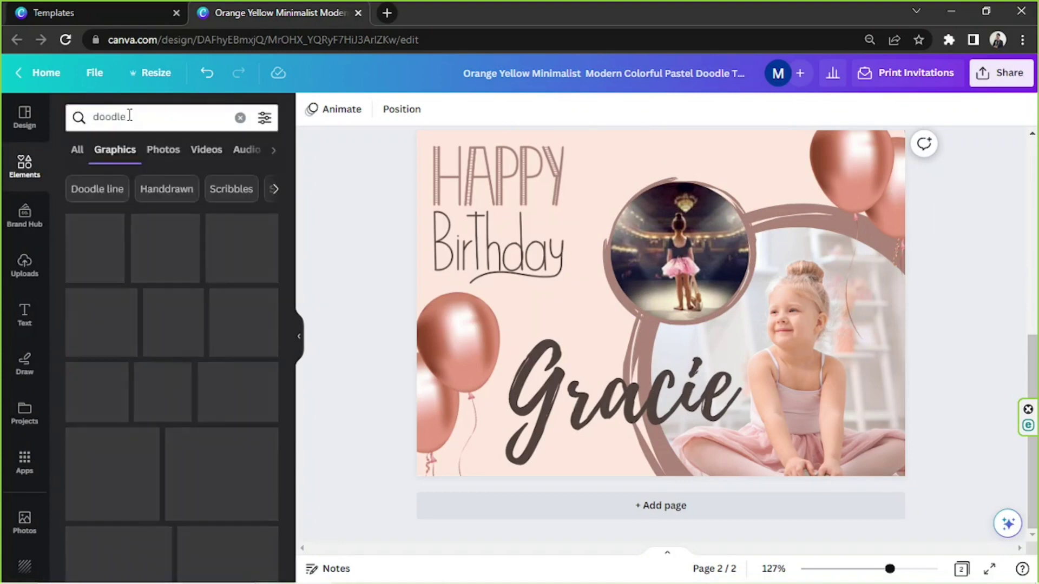
{"action": "scroll", "coordinate": [207, 286], "scroll_direction": "down", "scroll_amount": 3}
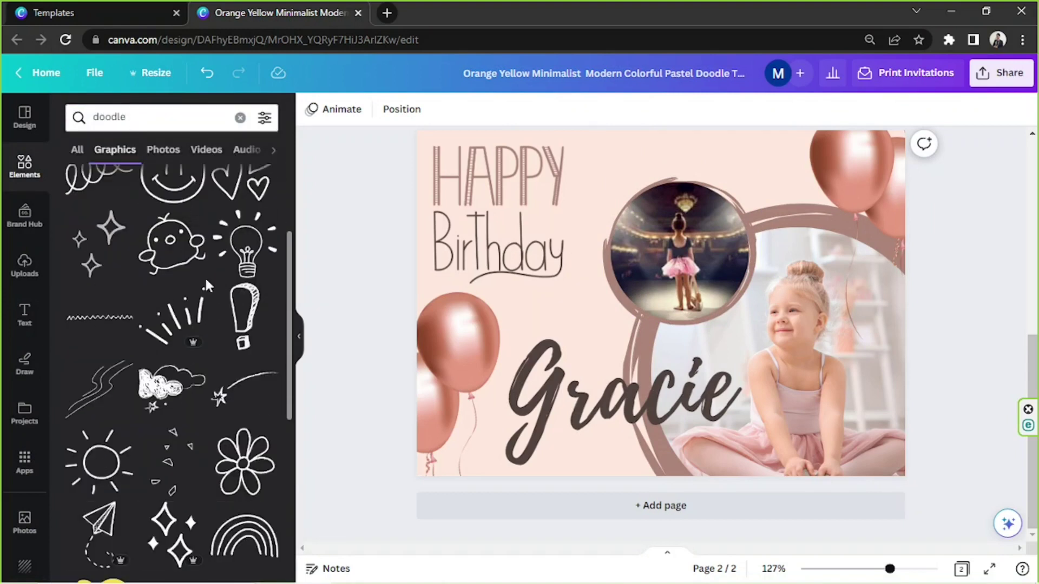
{"action": "scroll", "coordinate": [207, 286], "scroll_direction": "down", "scroll_amount": 3}
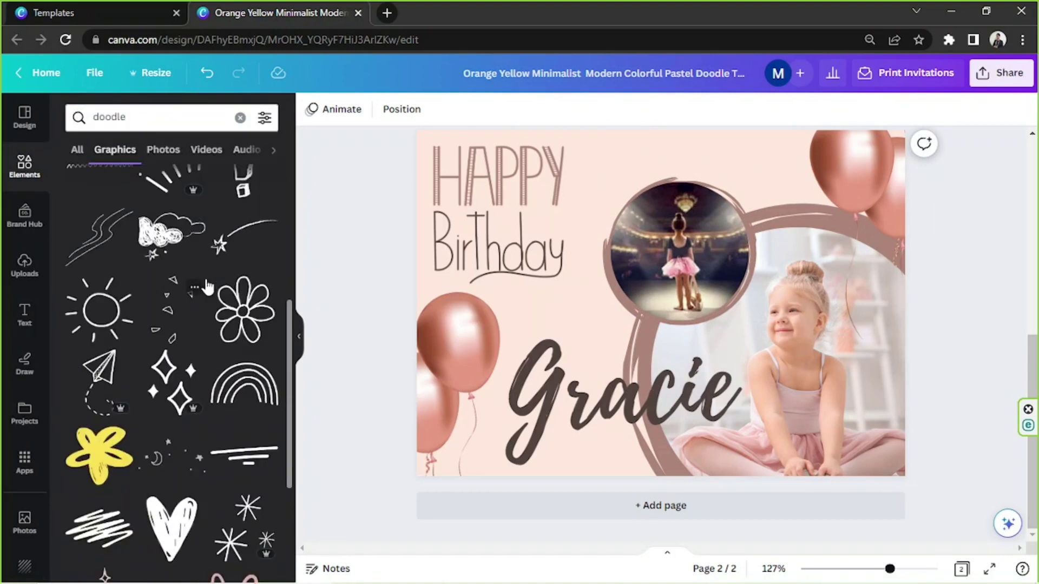
Search the graphics for "underline", add the thin line with a loop at one end and place it below the name.
{"action": "left_click", "coordinate": [639, 413]}
{"action": "left_click", "coordinate": [174, 115]}
{"action": "type", "text": "underline"}
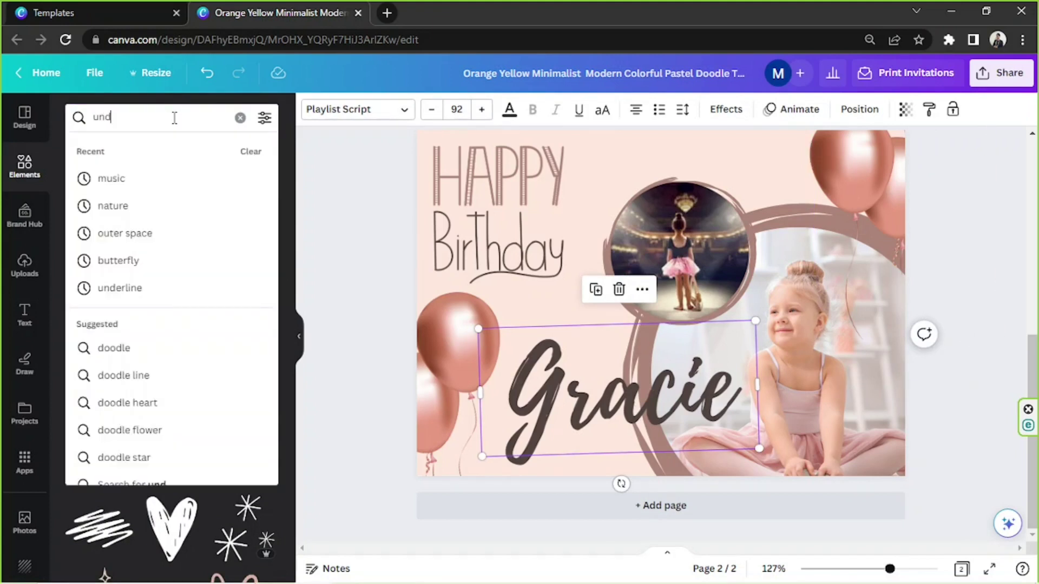
{"action": "key", "text": "Return"}
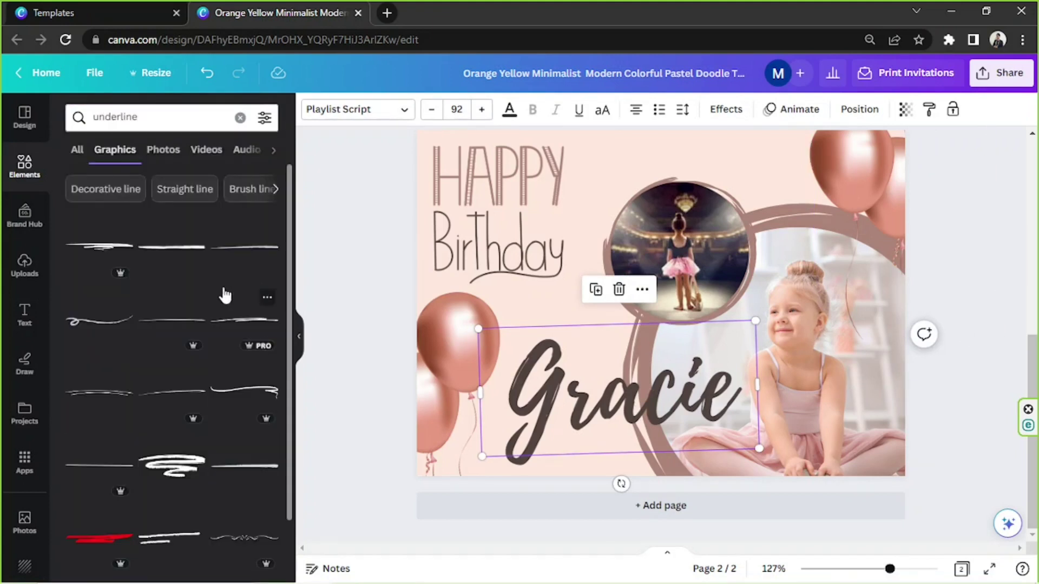
{"action": "left_click", "coordinate": [99, 321]}
{"action": "left_click_drag", "start_coordinate": [672, 302], "coordinate": [654, 429]}
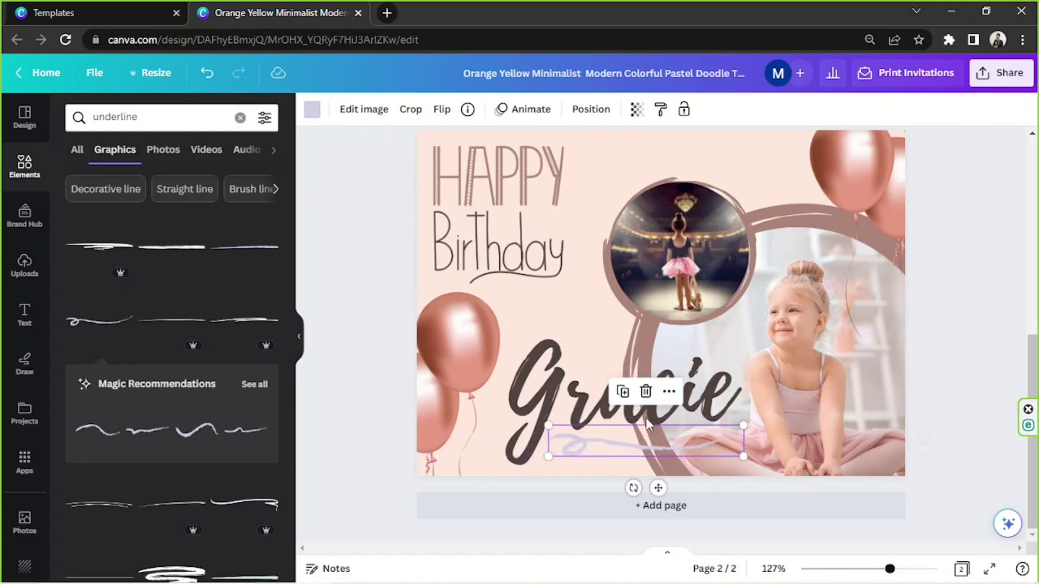
Flip the underline horizontally and back again, and tilt and move it closer under the name.
{"action": "left_click", "coordinate": [441, 109]}
{"action": "left_click", "coordinate": [490, 144]}
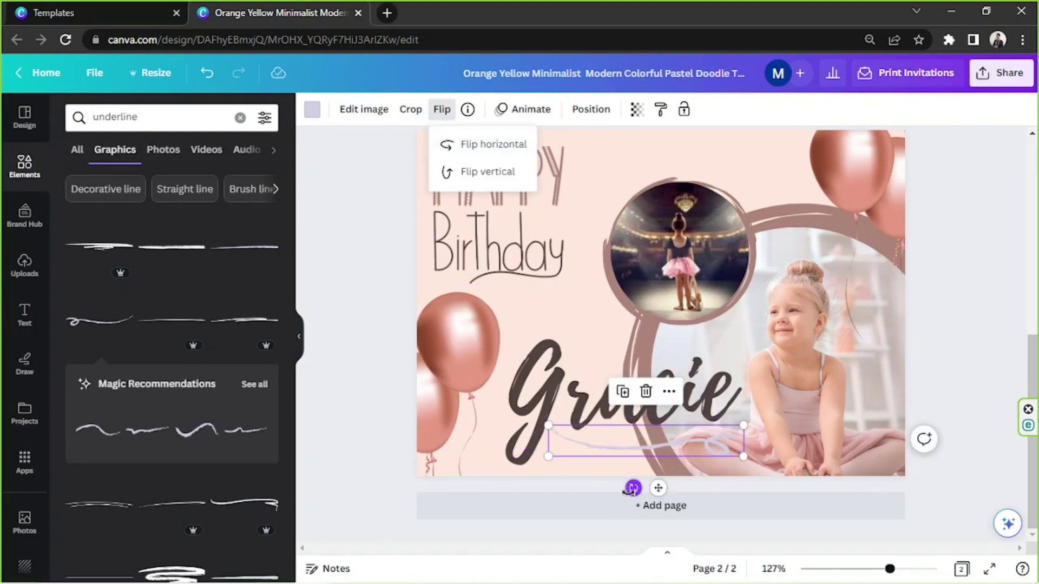
{"action": "left_click_drag", "start_coordinate": [630, 491], "coordinate": [636, 490]}
{"action": "mouse_move", "coordinate": [648, 450]}
{"action": "left_mouse_down"}
{"action": "mouse_move", "coordinate": [652, 439]}
{"action": "mouse_move", "coordinate": [647, 456]}
{"action": "mouse_move", "coordinate": [621, 445]}
{"action": "mouse_move", "coordinate": [620, 432]}
{"action": "left_mouse_up"}
{"action": "left_click", "coordinate": [442, 110]}
{"action": "left_click", "coordinate": [487, 144]}
Fine-tune the underline's tilt and recolor it with the dark brown of the name.
{"action": "left_click_drag", "start_coordinate": [637, 476], "coordinate": [632, 471]}
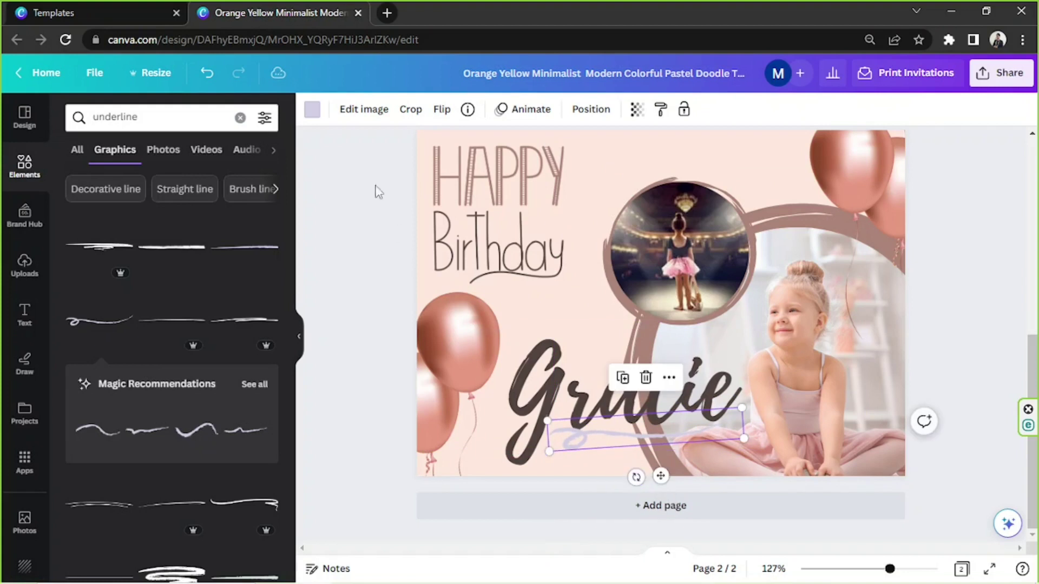
{"action": "left_click", "coordinate": [313, 110]}
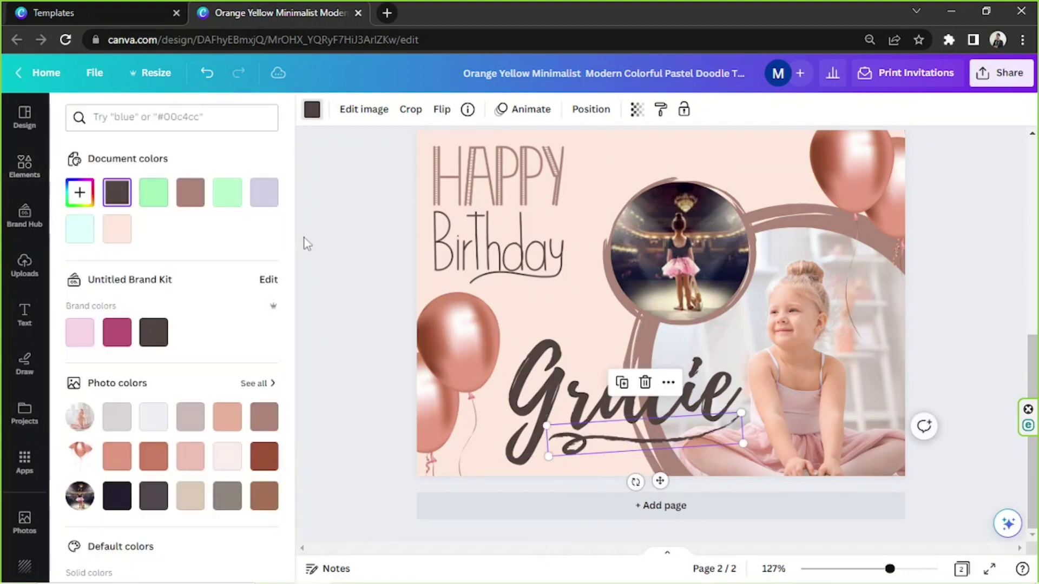
{"action": "left_click", "coordinate": [894, 324]}
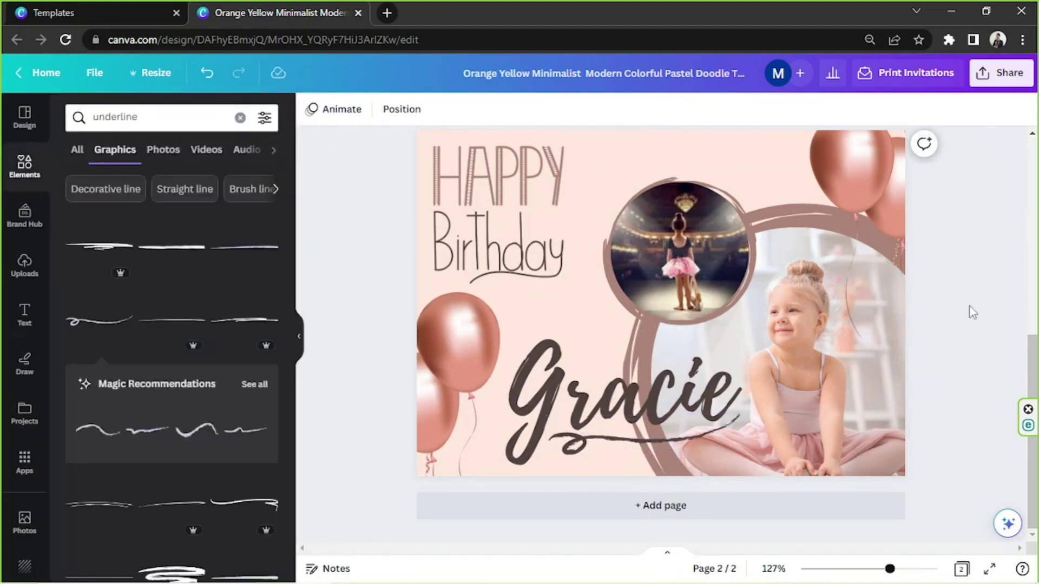
Zoom to 142% and collapse the side panel to review the finished second page.
{"action": "left_click", "coordinate": [893, 569]}
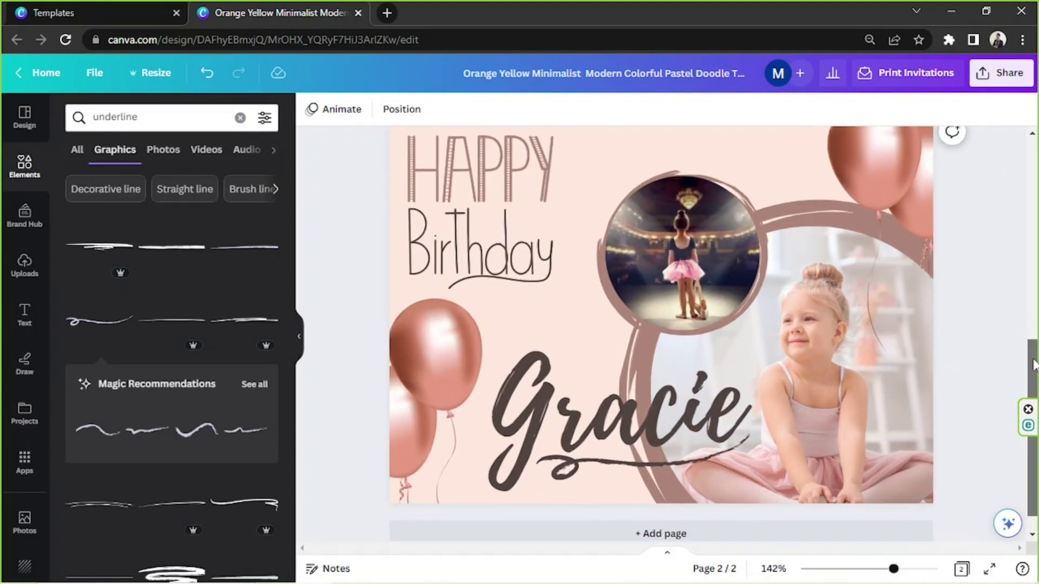
{"action": "left_click_drag", "start_coordinate": [1034, 364], "coordinate": [1035, 364]}
{"action": "left_click", "coordinate": [299, 341]}
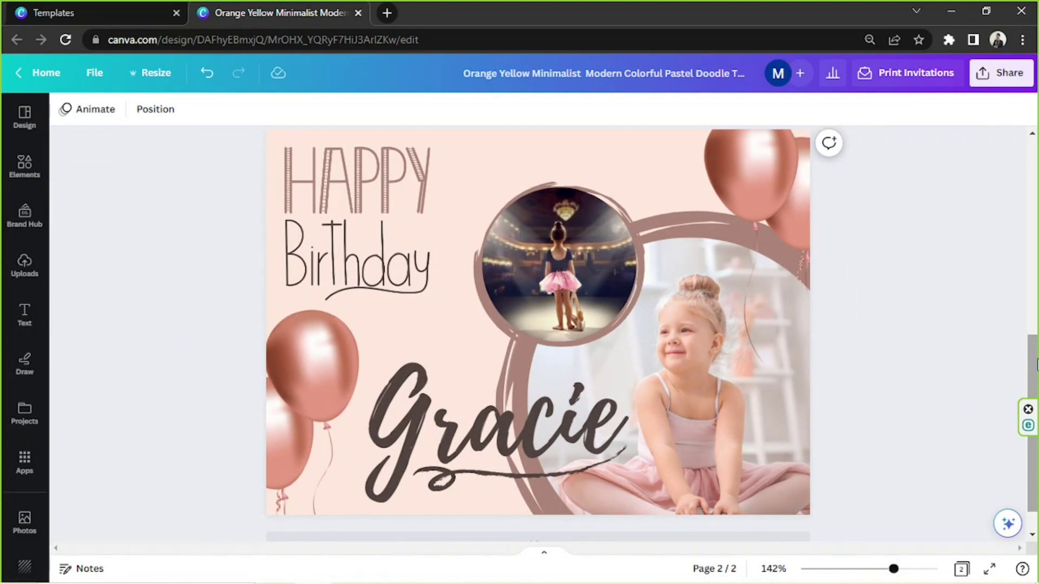